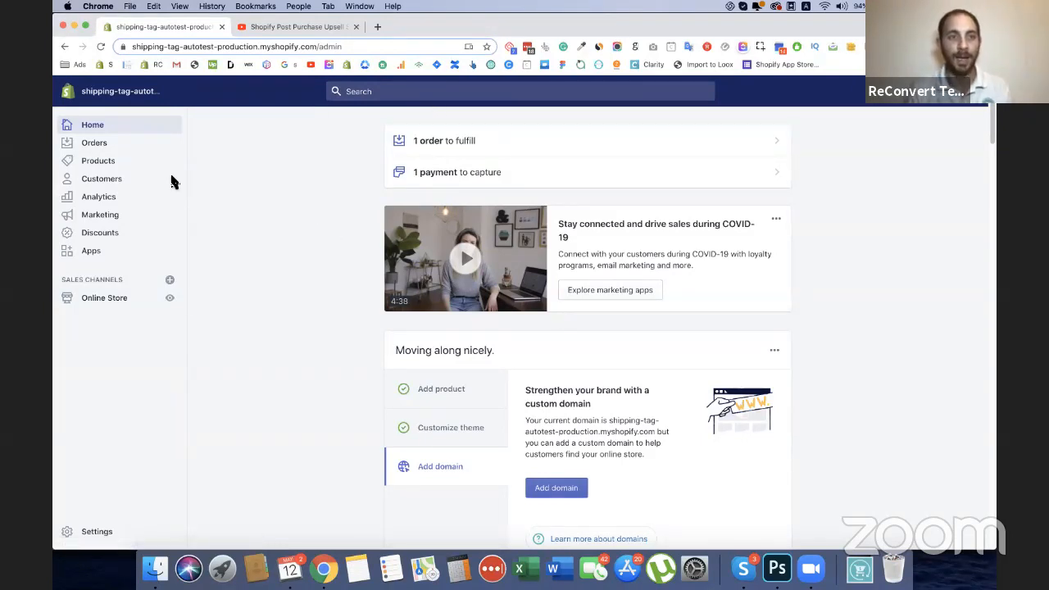
Open the ReConvert Upsell & Cross Sell listing in the customer retention section of the Shopify App Store
click(91, 254)
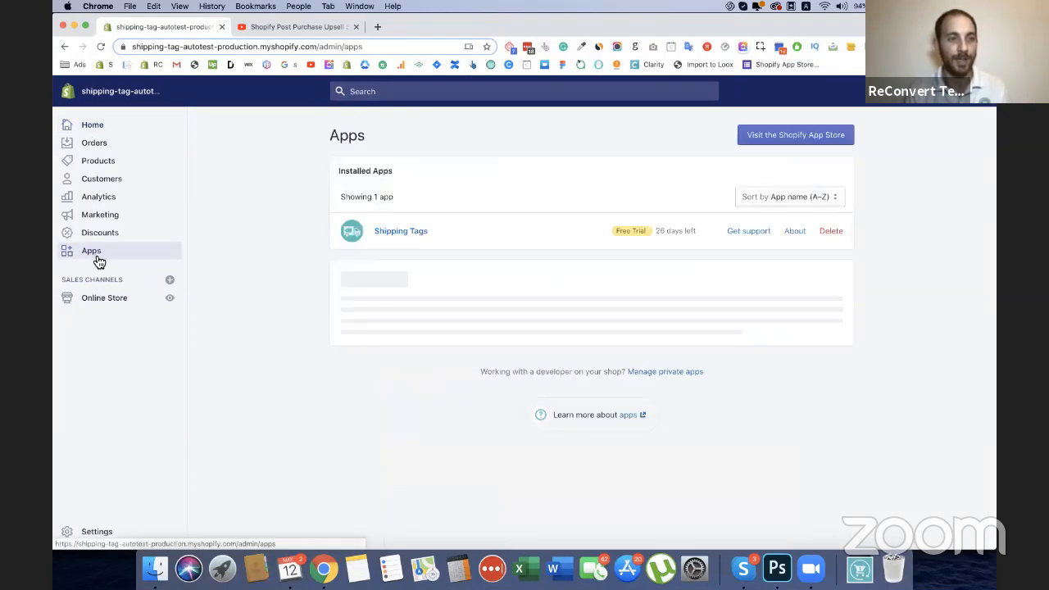
click(812, 136)
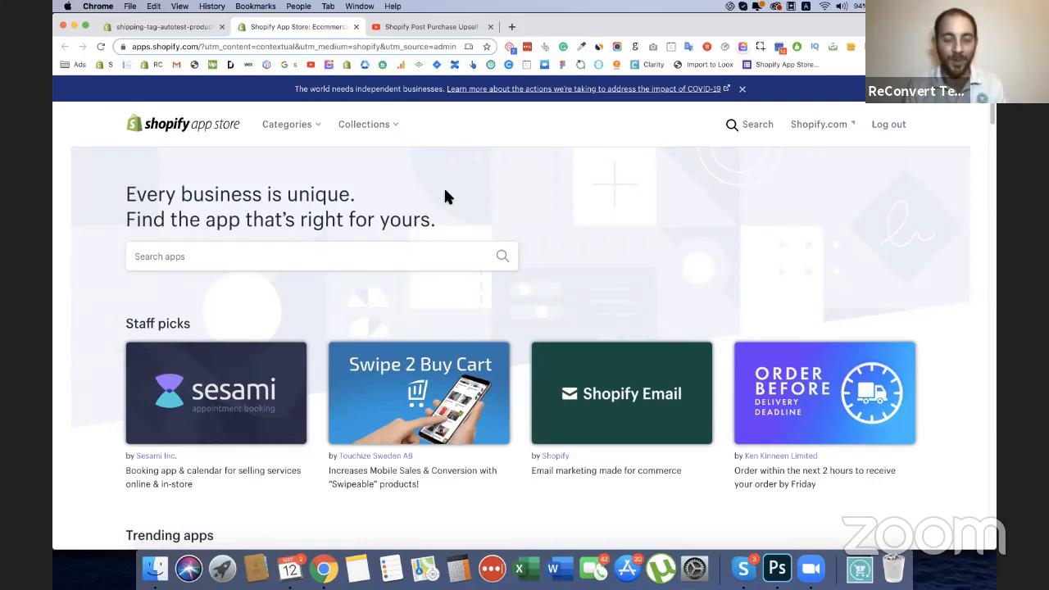
click(381, 257)
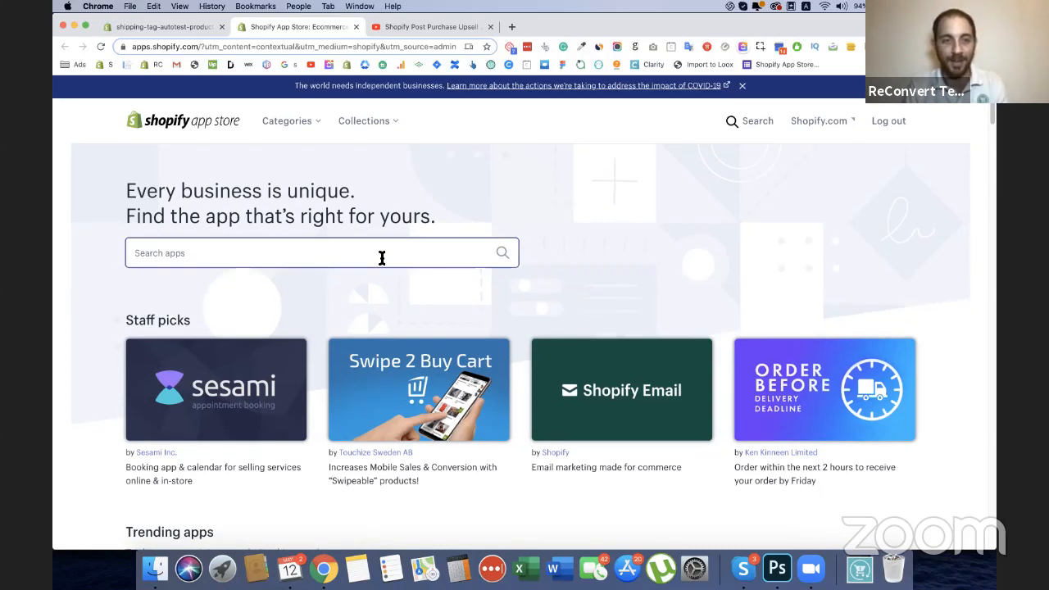
scroll(380, 253, down, 20)
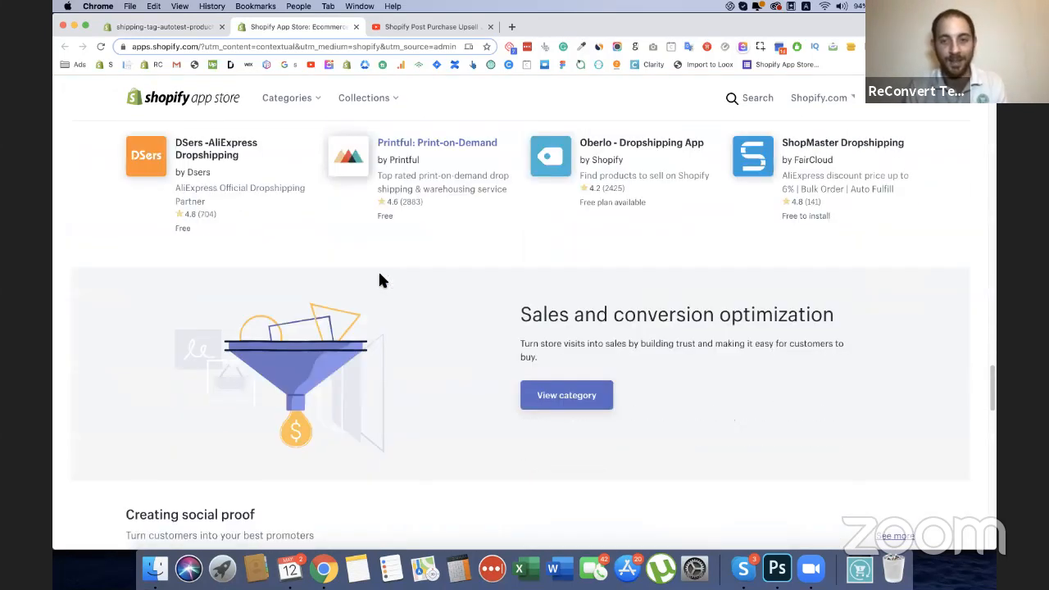
scroll(380, 278, down, 10)
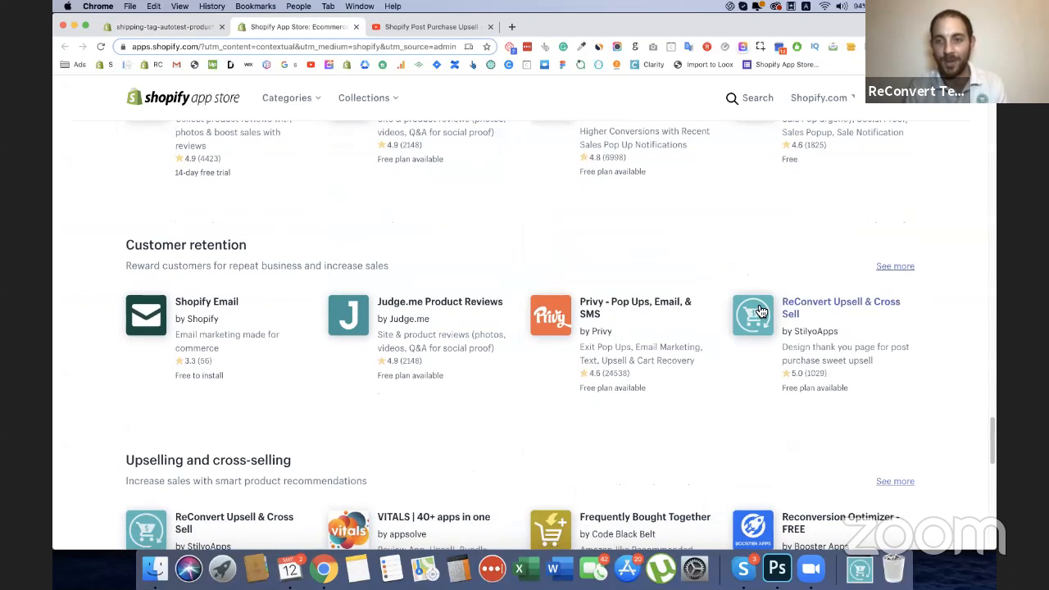
click(817, 301)
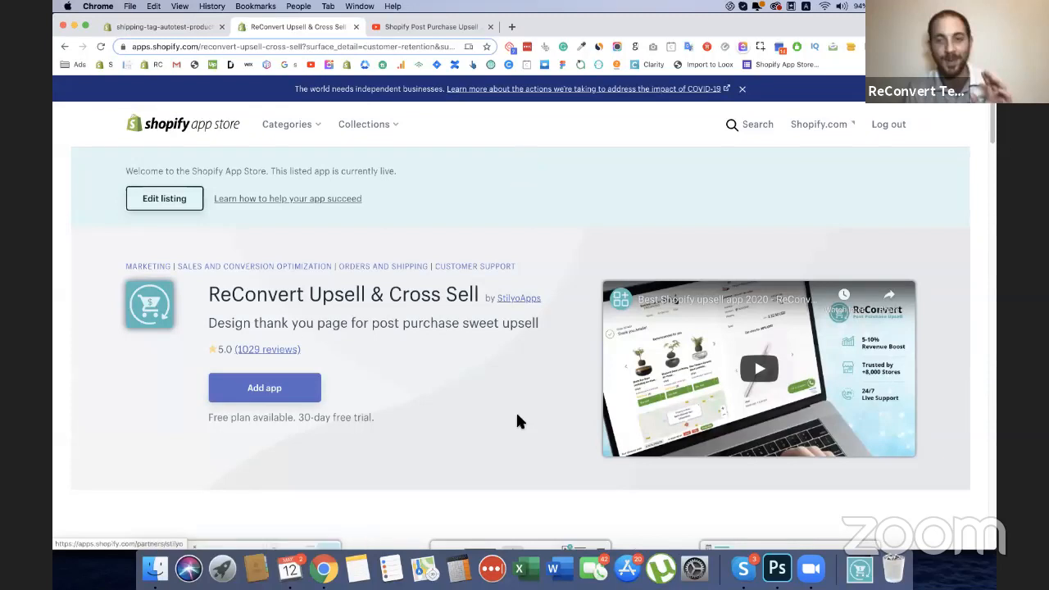
Review the app listing's feature highlights, description, media gallery and pricing plans
scroll(346, 287, down, 2)
scroll(516, 229, down, 3)
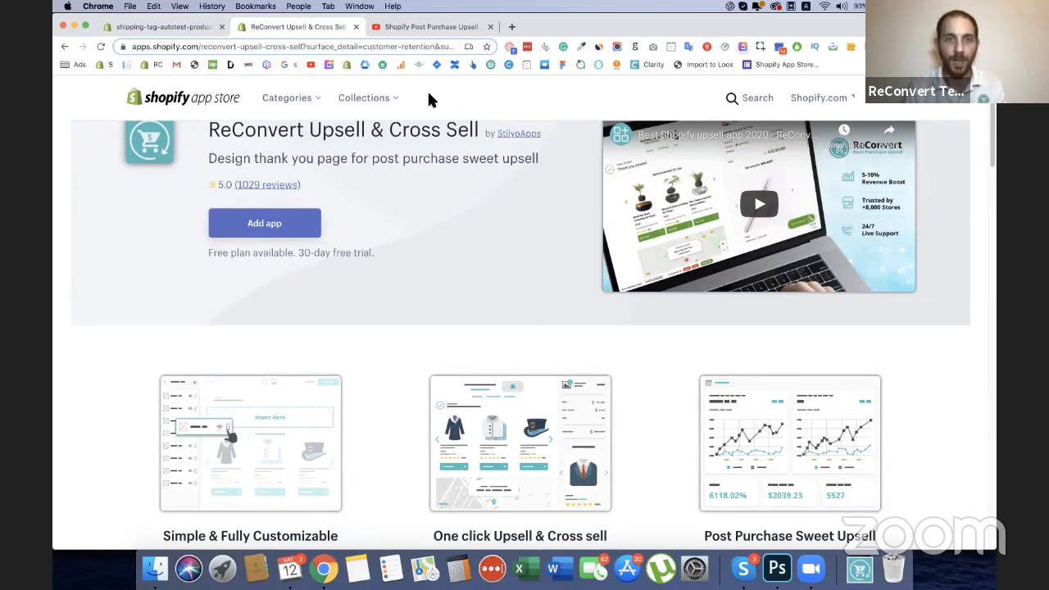
scroll(445, 306, up, 3)
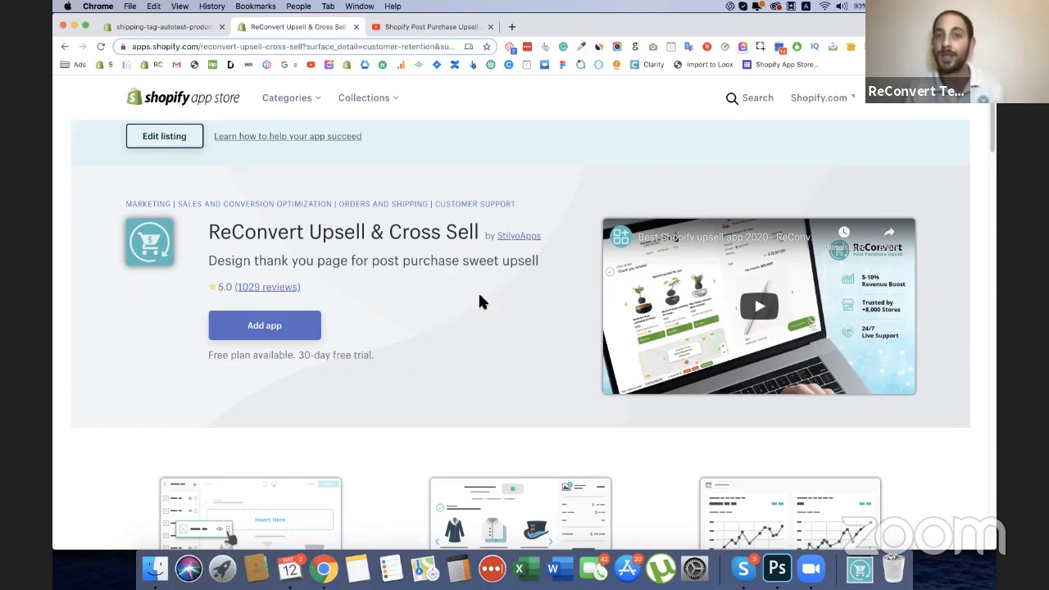
scroll(480, 301, down, 5)
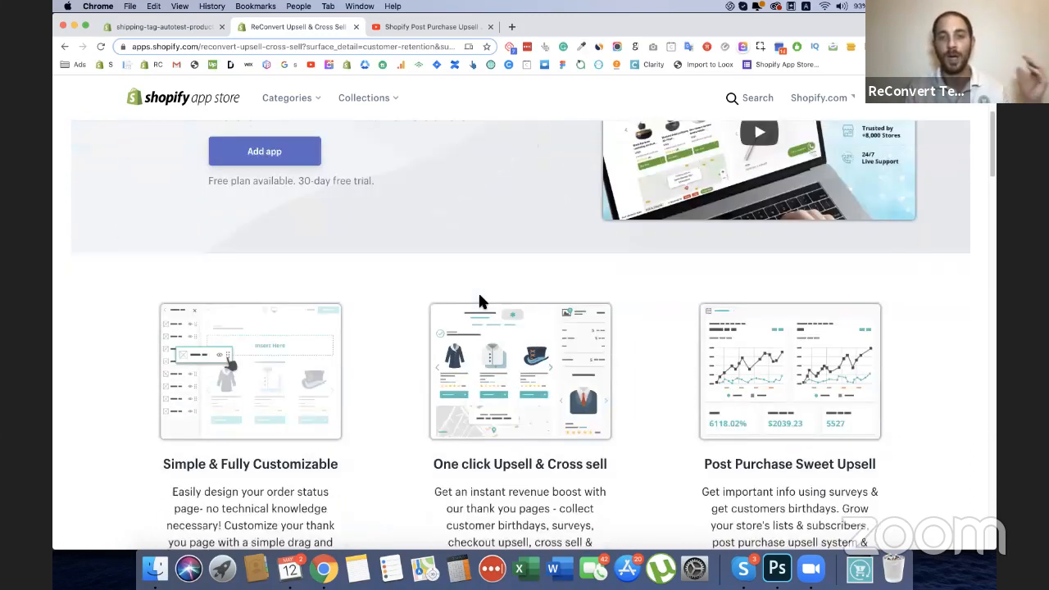
scroll(480, 301, down, 2)
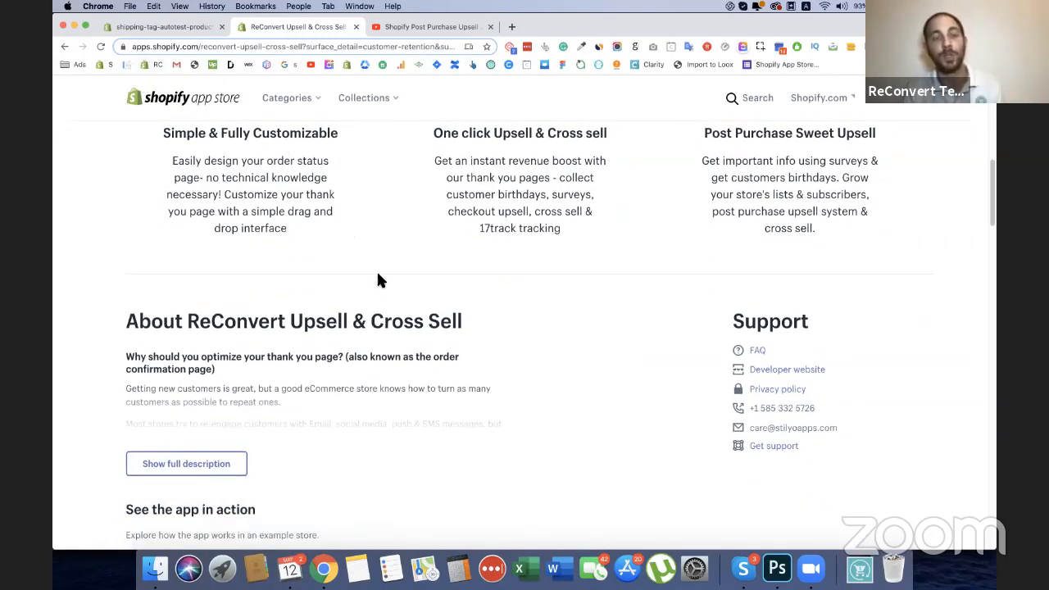
scroll(489, 311, down, 3)
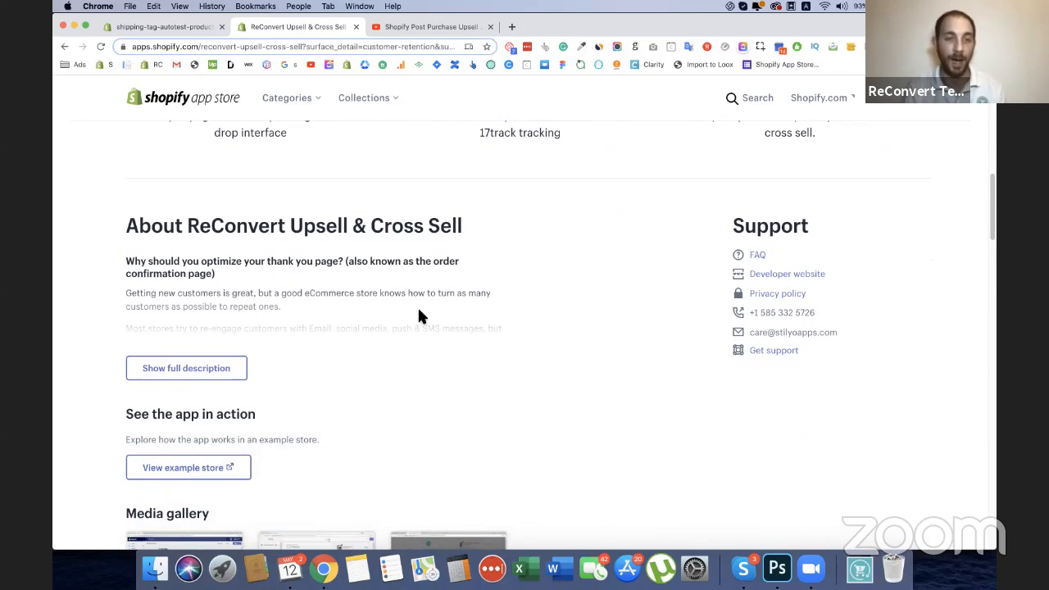
scroll(369, 294, down, 5)
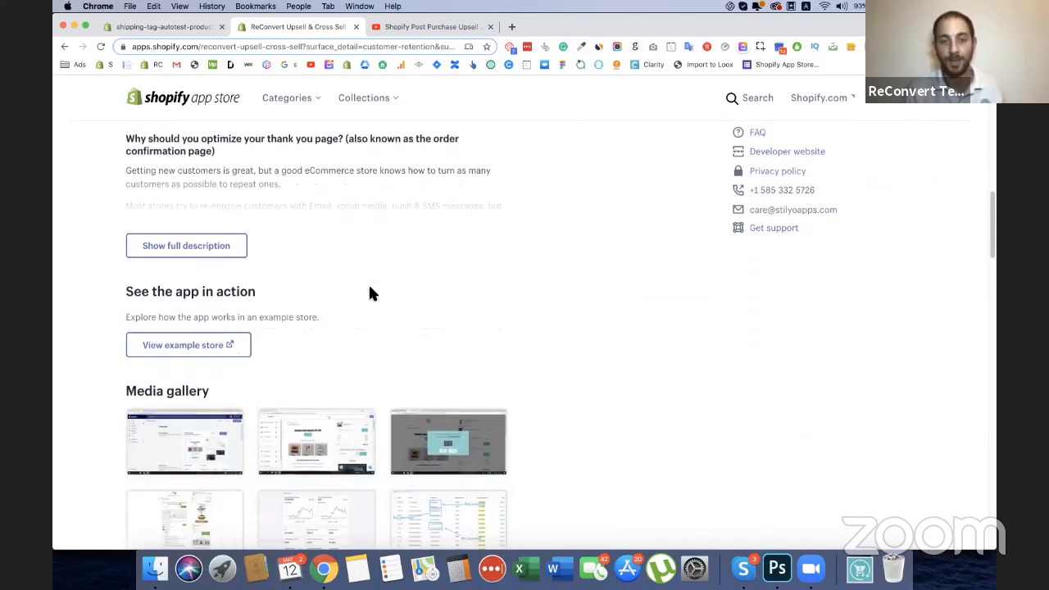
scroll(368, 291, down, 12)
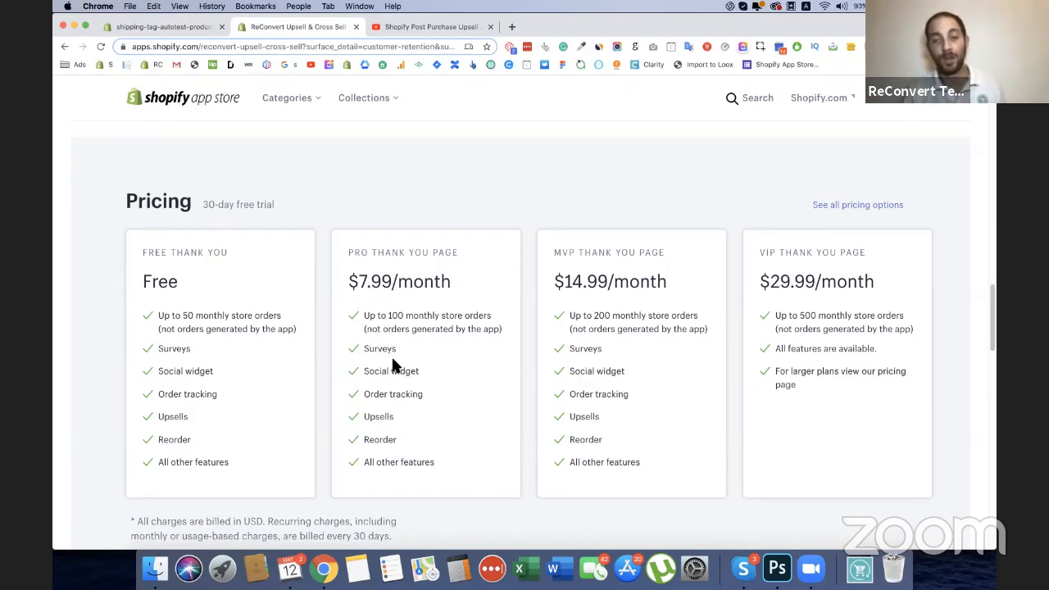
scroll(420, 354, up, 1)
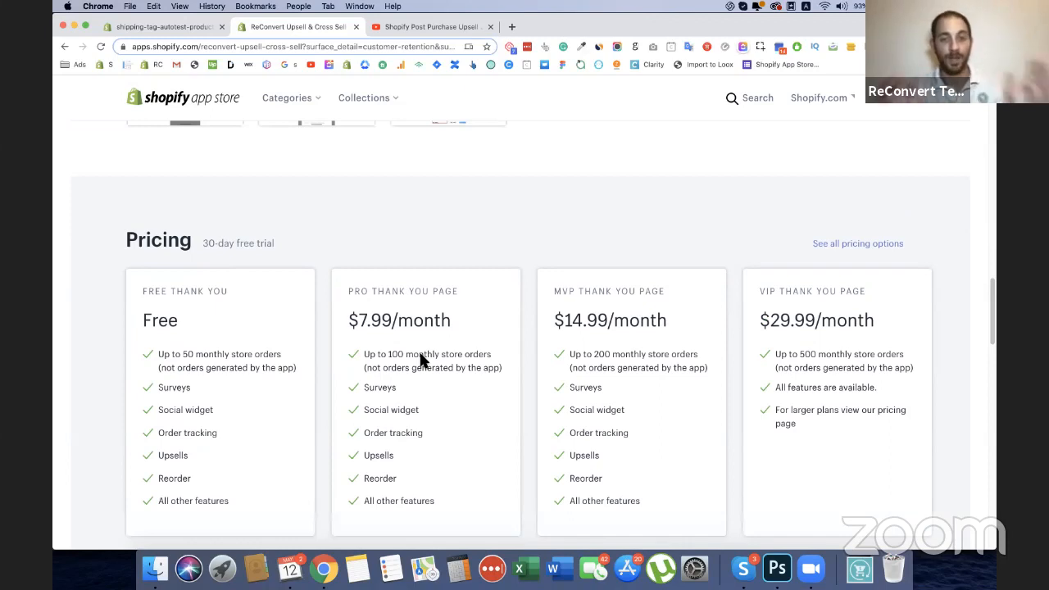
Install the ReConvert app on the store and approve its charges
scroll(421, 361, up, 20)
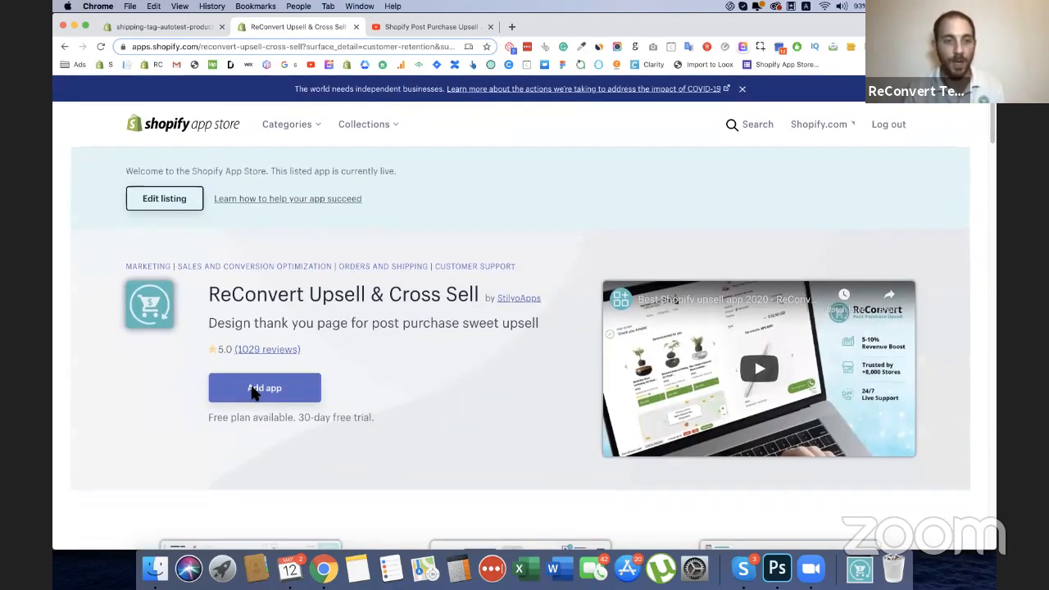
click(255, 395)
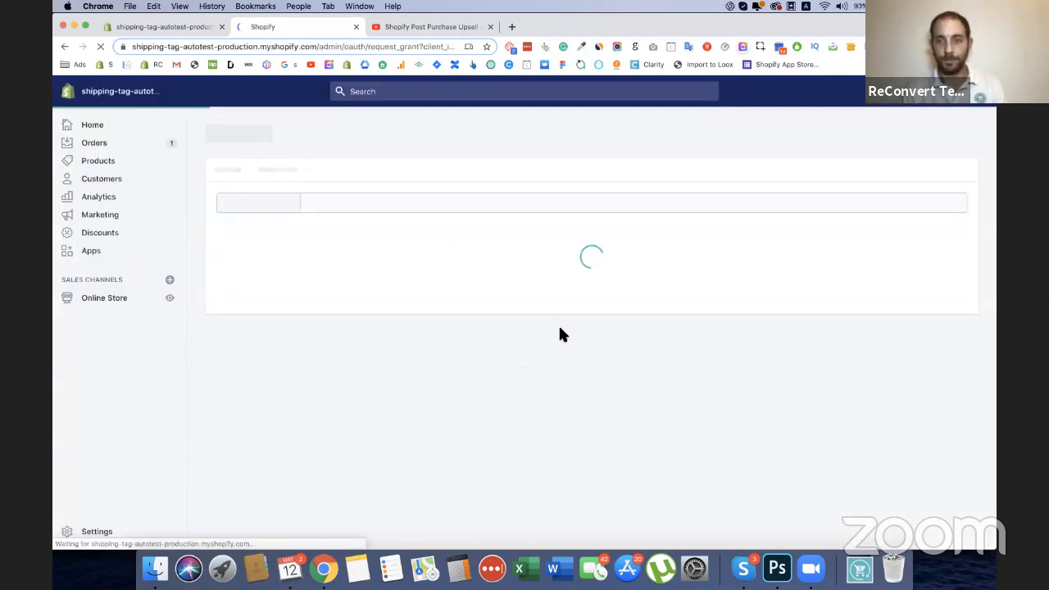
scroll(711, 440, down, 3)
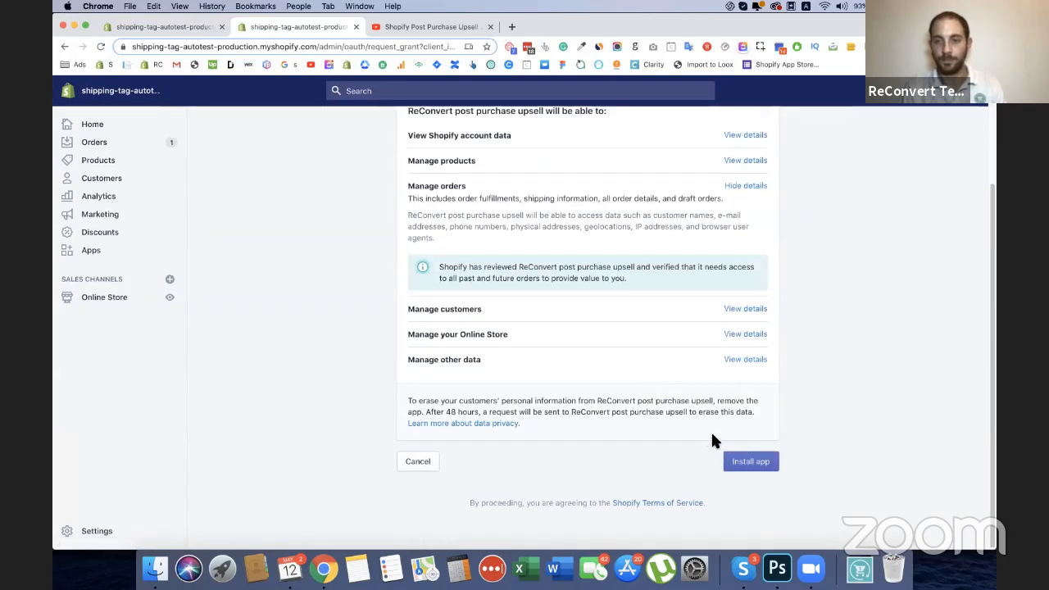
click(744, 462)
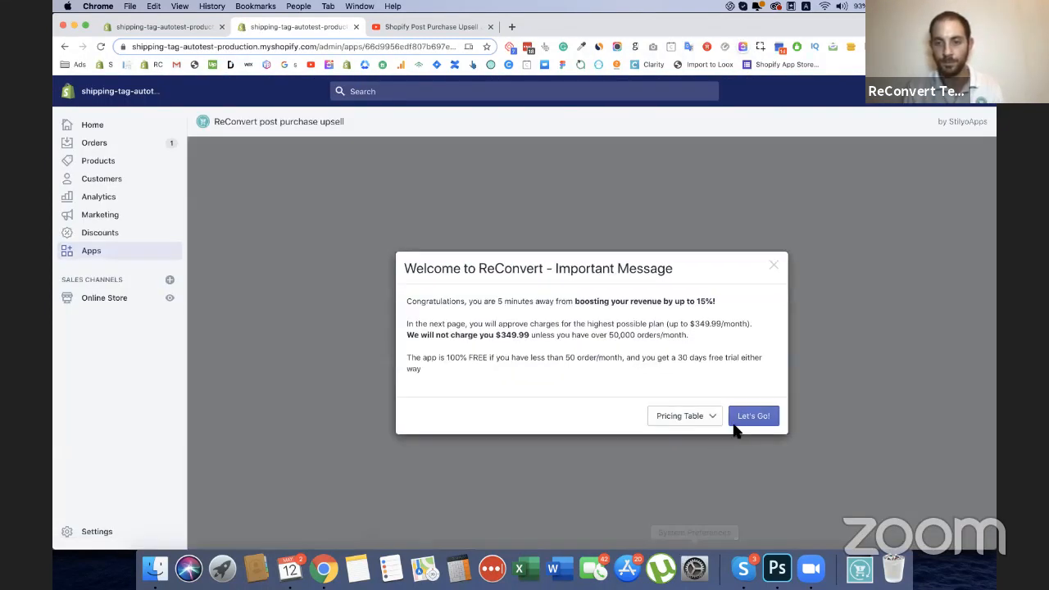
click(737, 421)
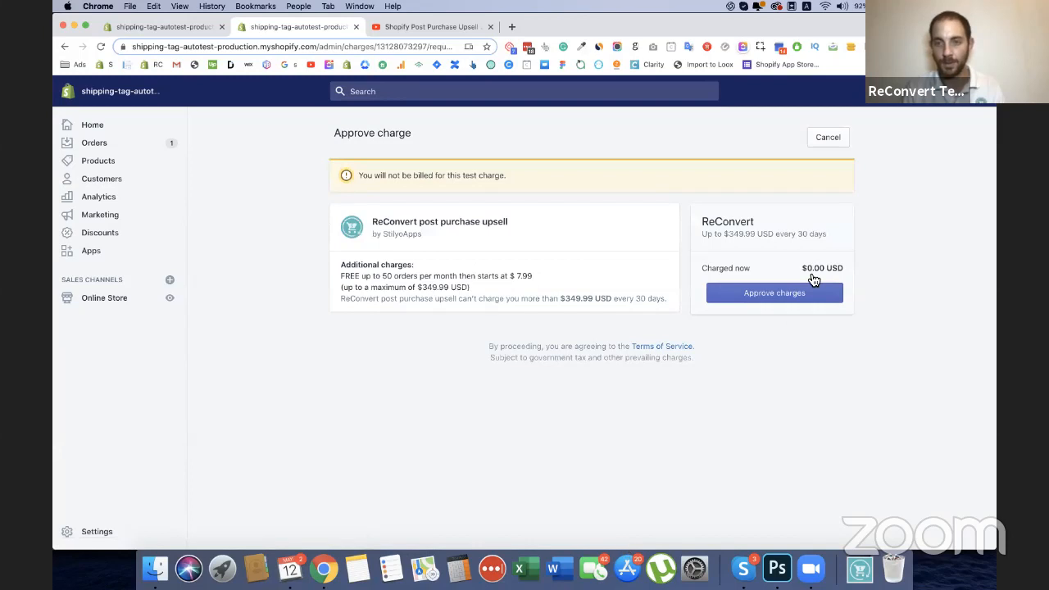
click(747, 296)
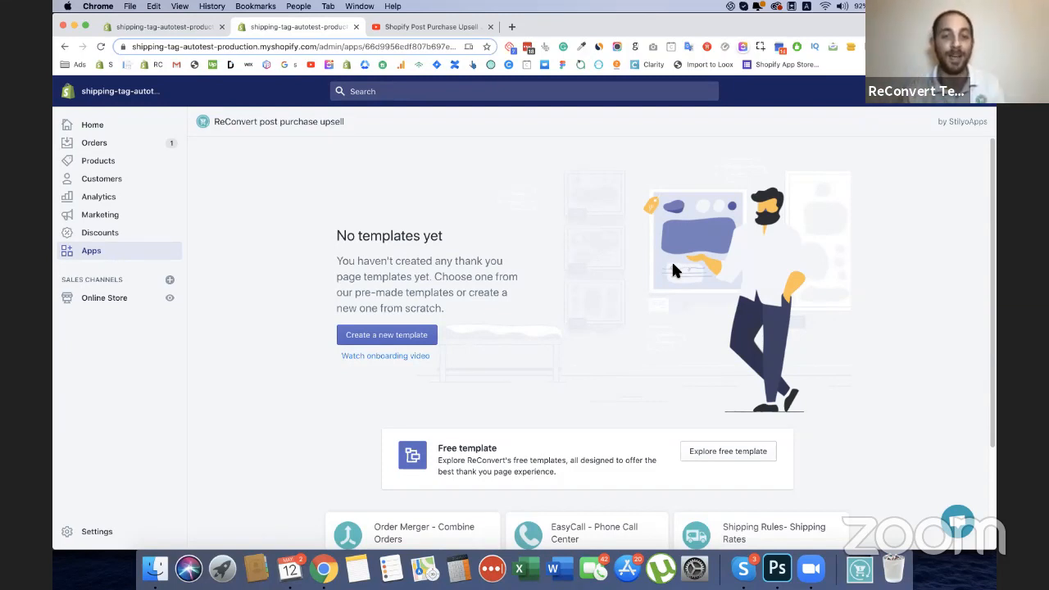
Preview the Conversion Monster free template's details and briefly open the onboarding video, closing both without adding anything
scroll(494, 222, down, 2)
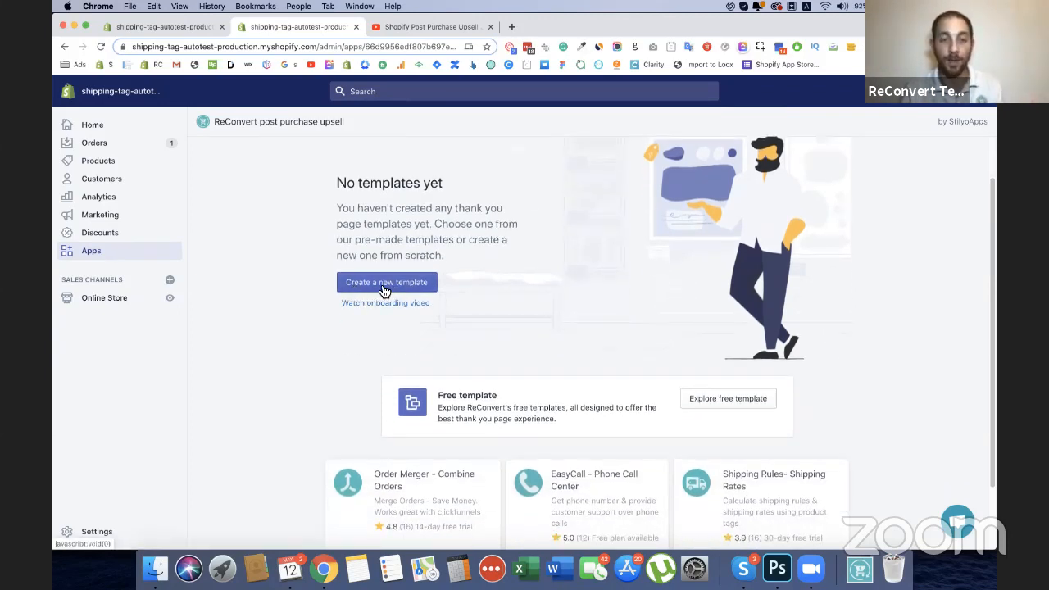
click(703, 401)
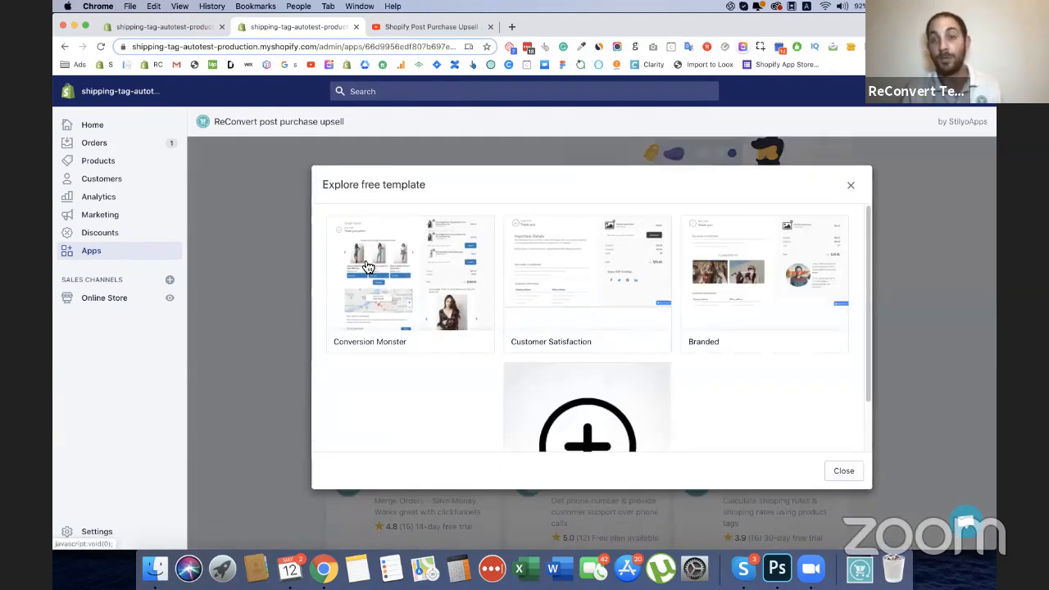
click(437, 259)
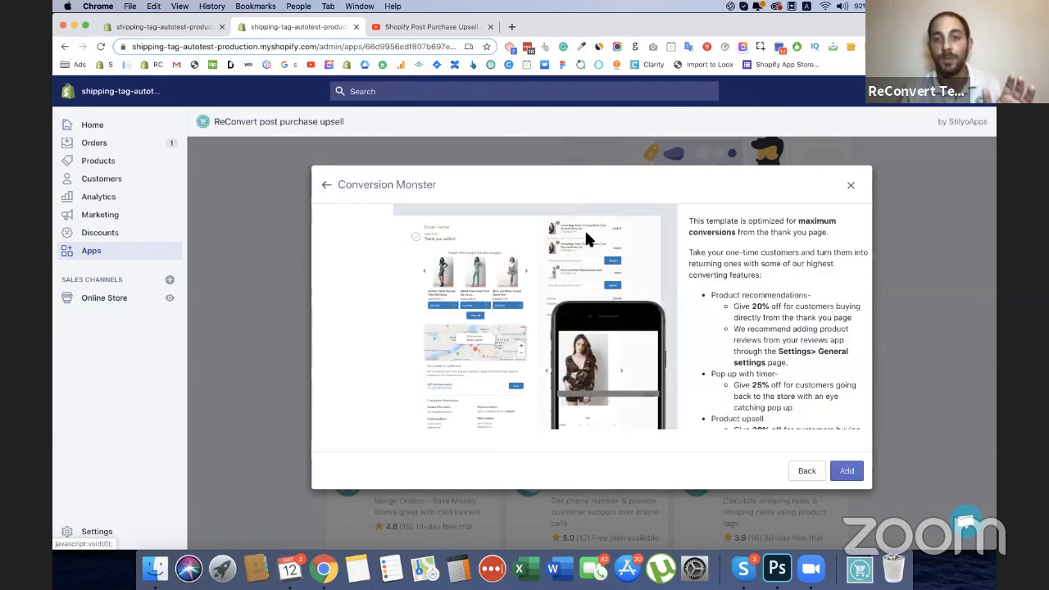
scroll(758, 260, down, 2)
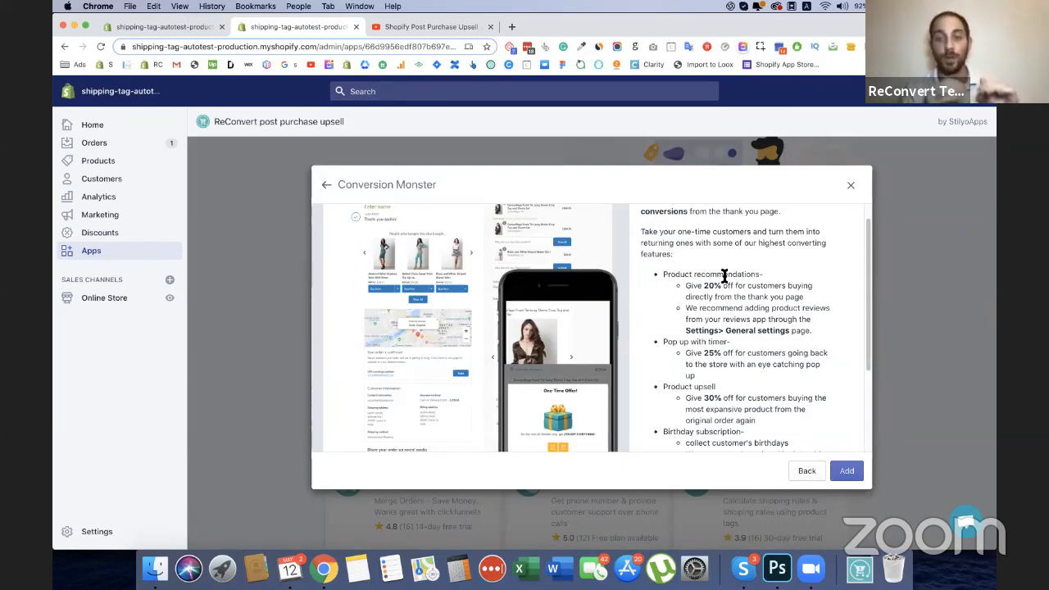
click(852, 187)
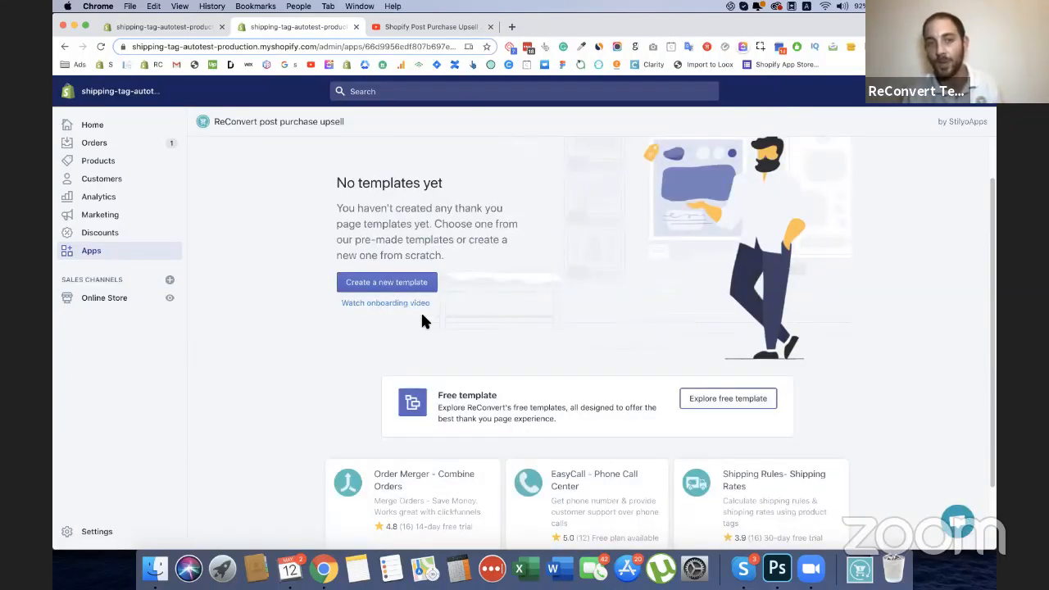
click(368, 303)
click(827, 175)
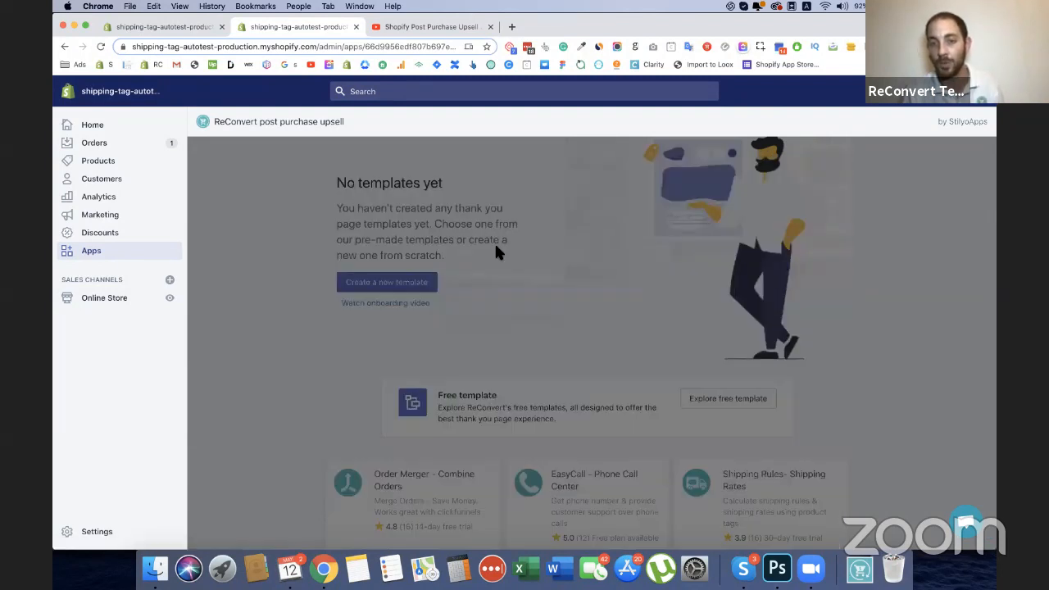
Create an empty thank you page template and save it with the name "Test template"
click(390, 283)
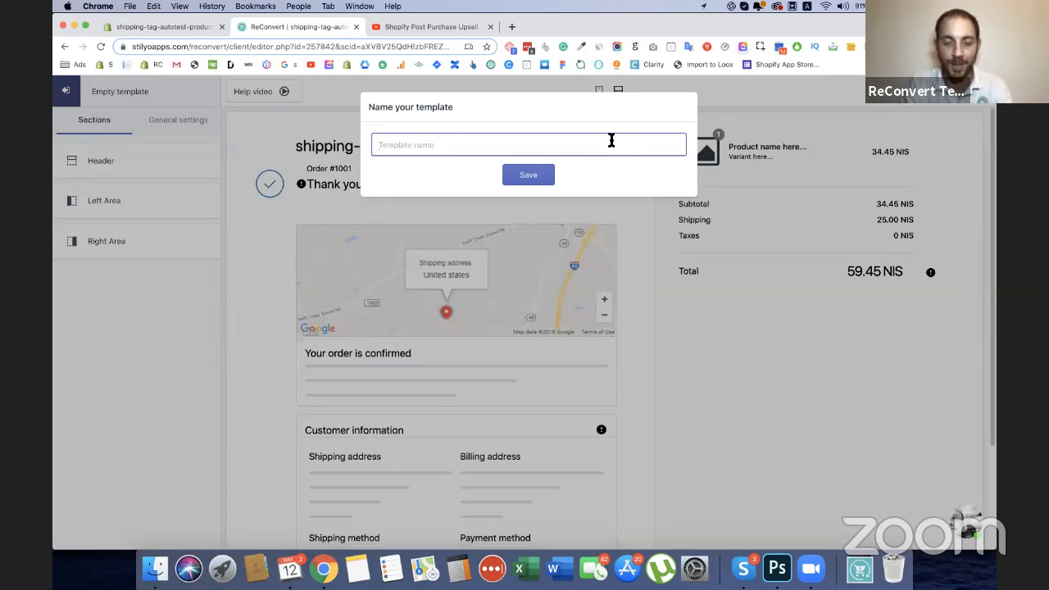
text(T)
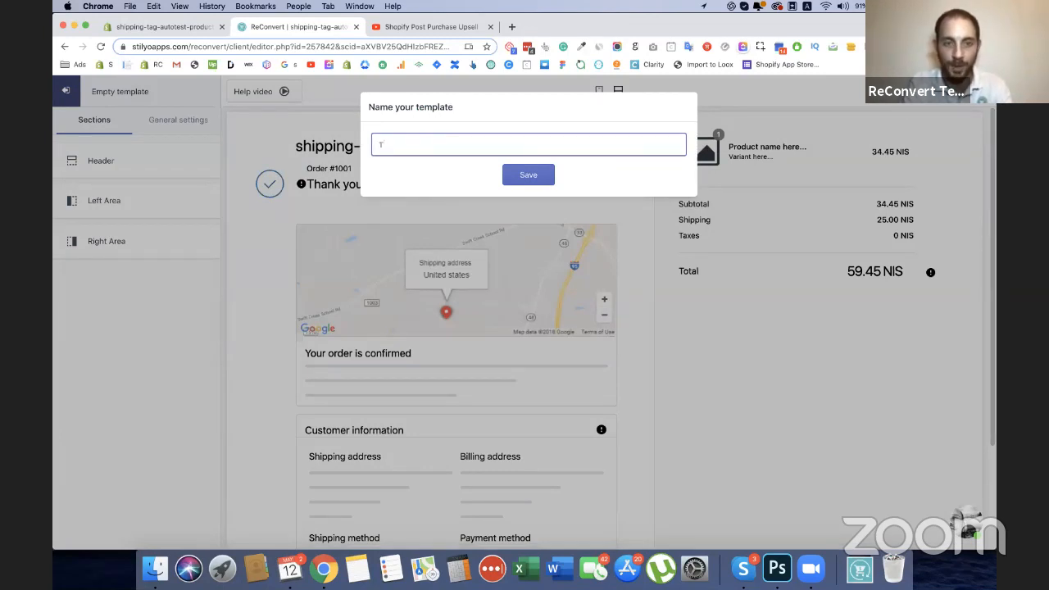
text(est te)
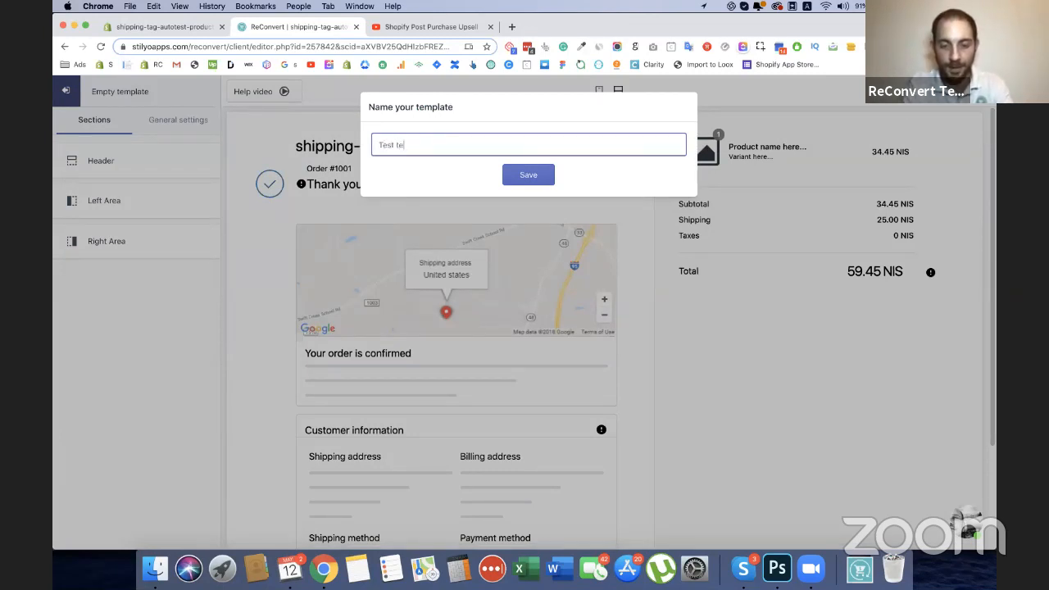
text(mplate)
click(541, 176)
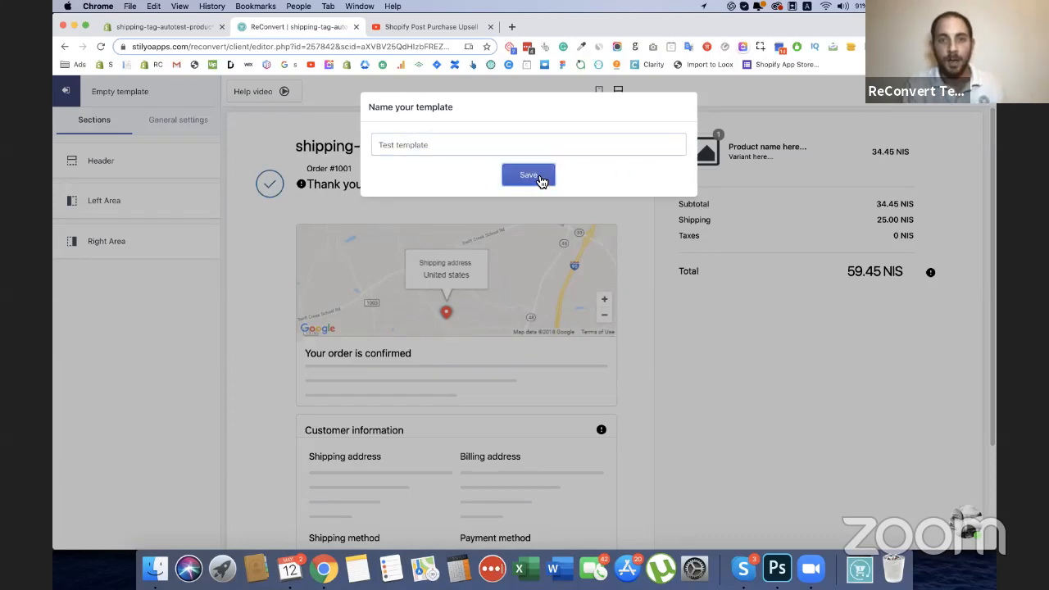
Examine the template in mobile and desktop preview, check its general settings, and return to the page sections
scroll(596, 201, down, 1)
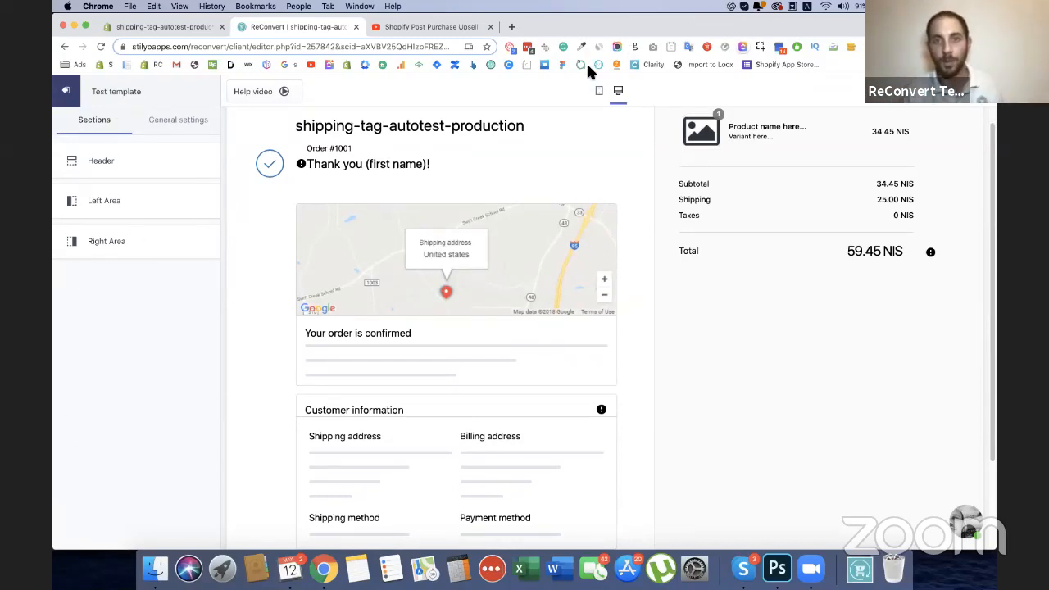
click(599, 91)
click(619, 92)
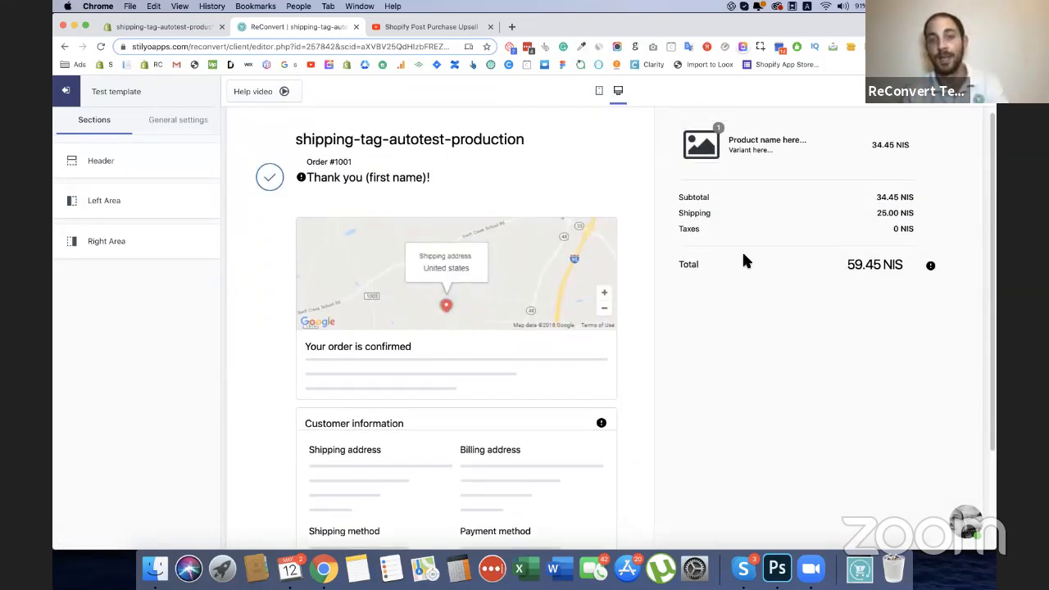
scroll(744, 260, down, 1)
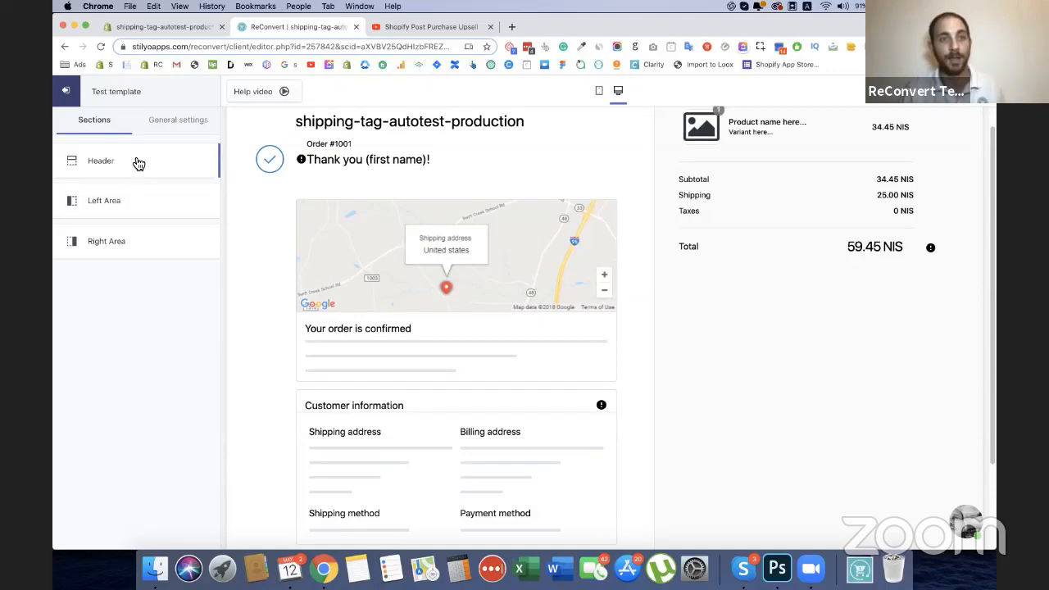
click(163, 125)
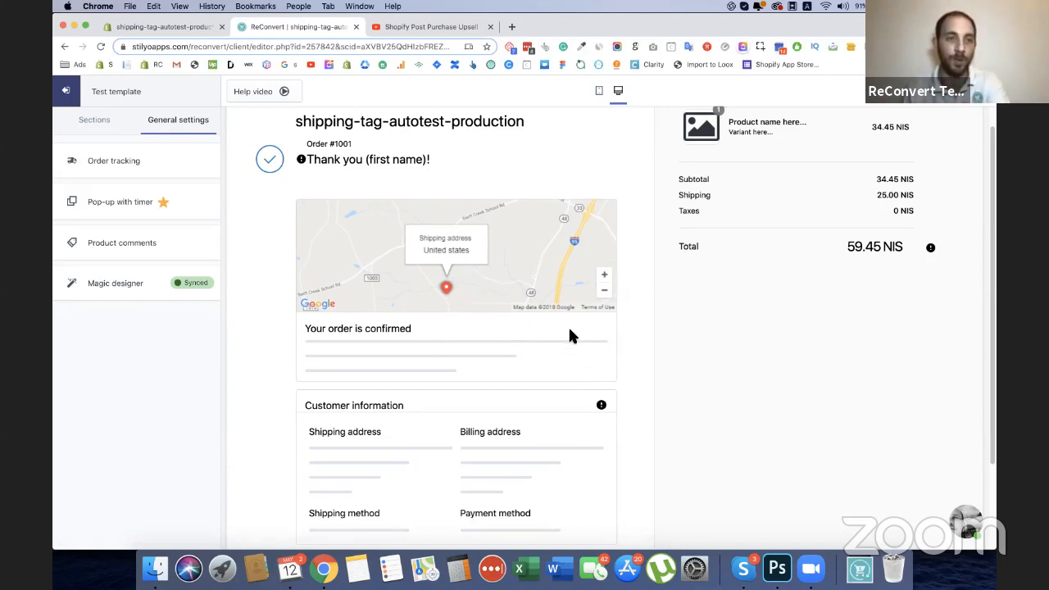
click(131, 129)
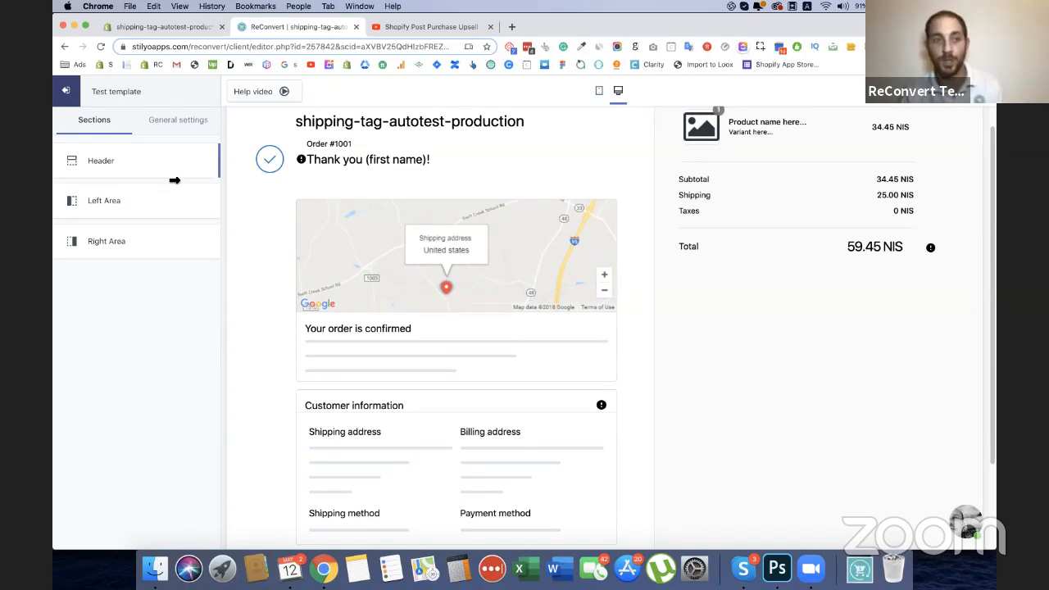
Look through the section types that can be added to the Right Area and leave the list without adding one
click(109, 249)
click(114, 152)
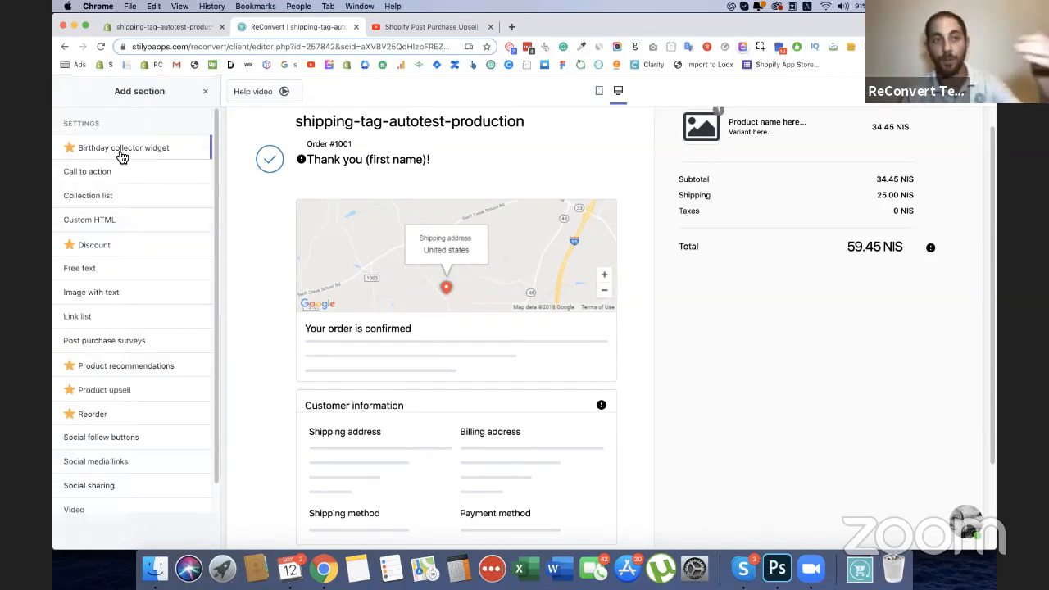
scroll(122, 216, down, 1)
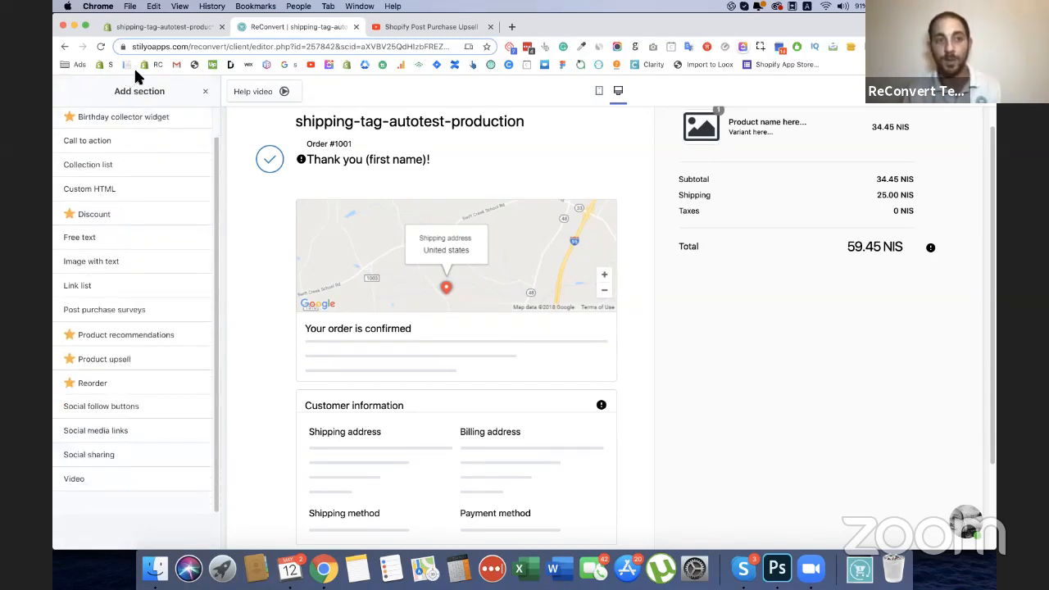
click(204, 91)
click(67, 93)
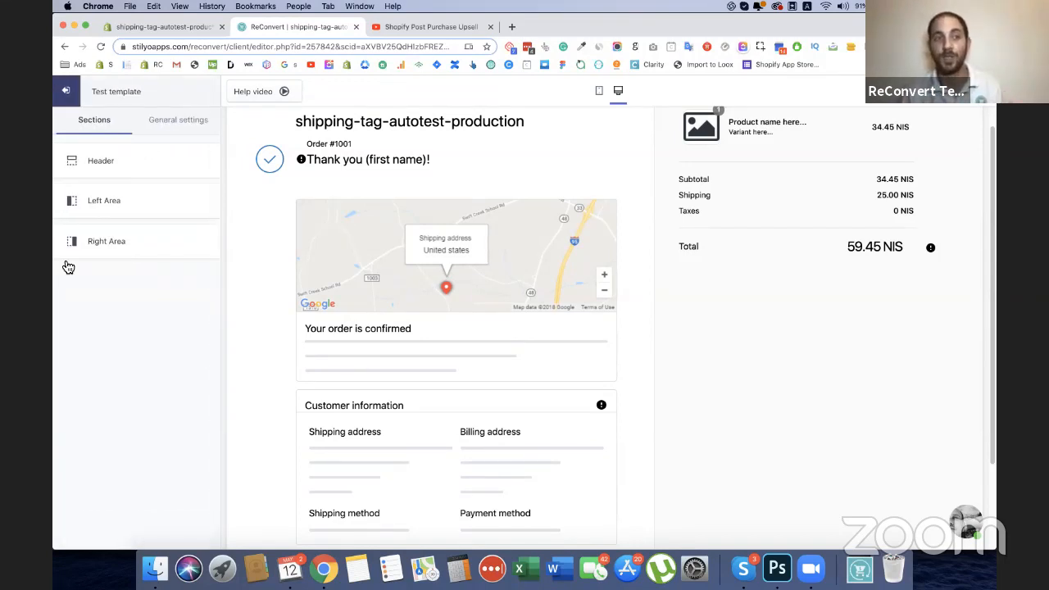
Add a Product upsell section to the template's Right Area
click(157, 246)
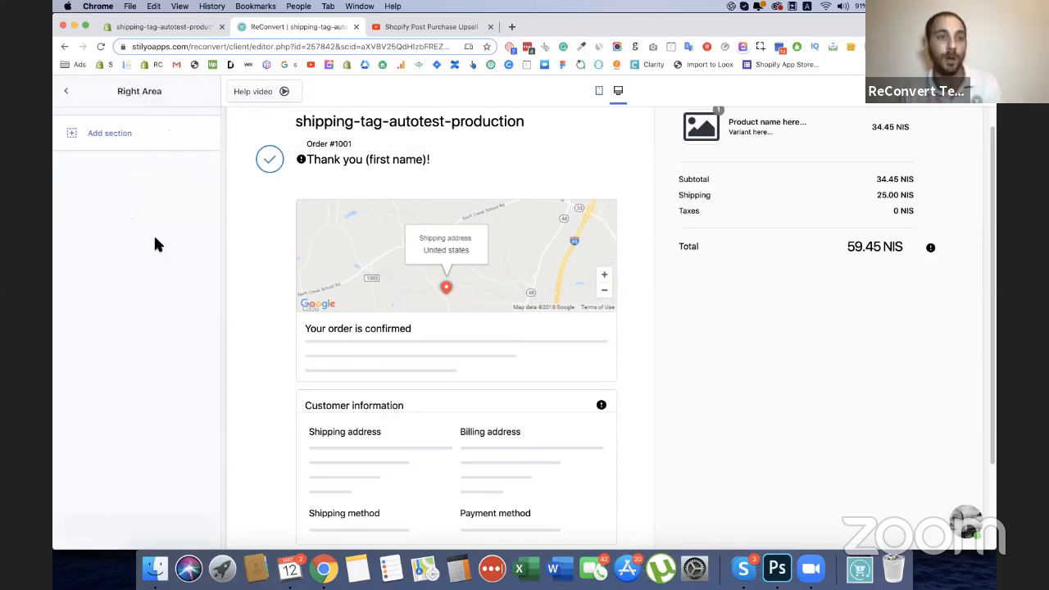
click(98, 133)
scroll(171, 149, up, 1)
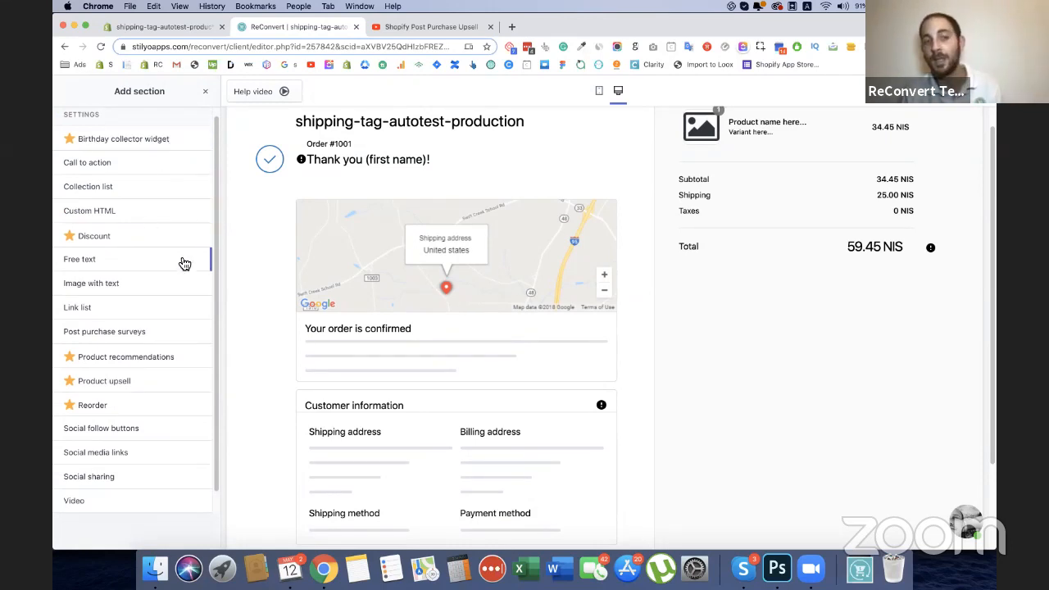
click(126, 381)
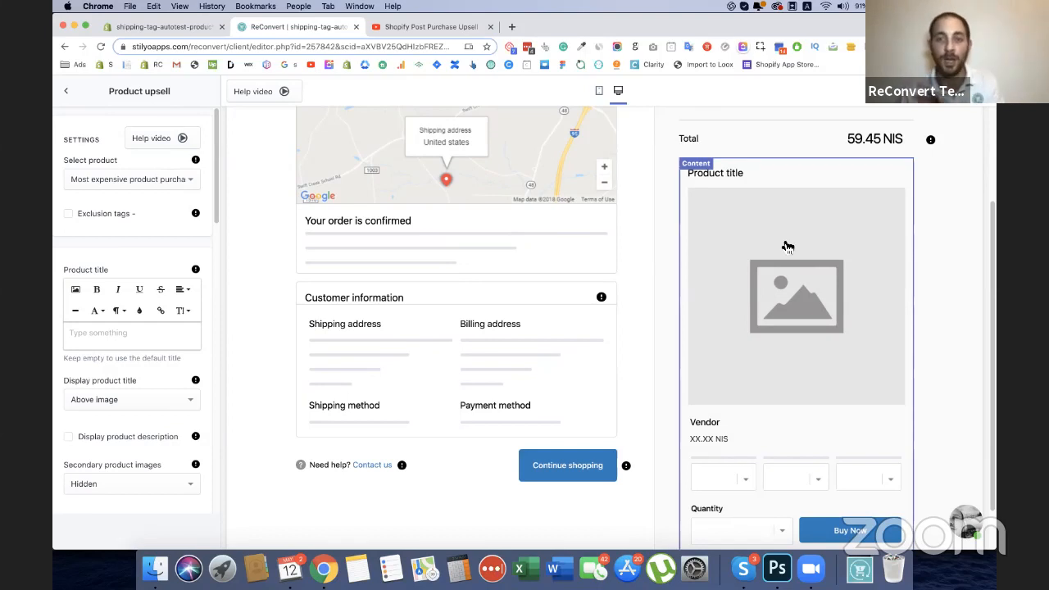
Skim the Product Upsell help article and close it, returning to the template editor
click(166, 145)
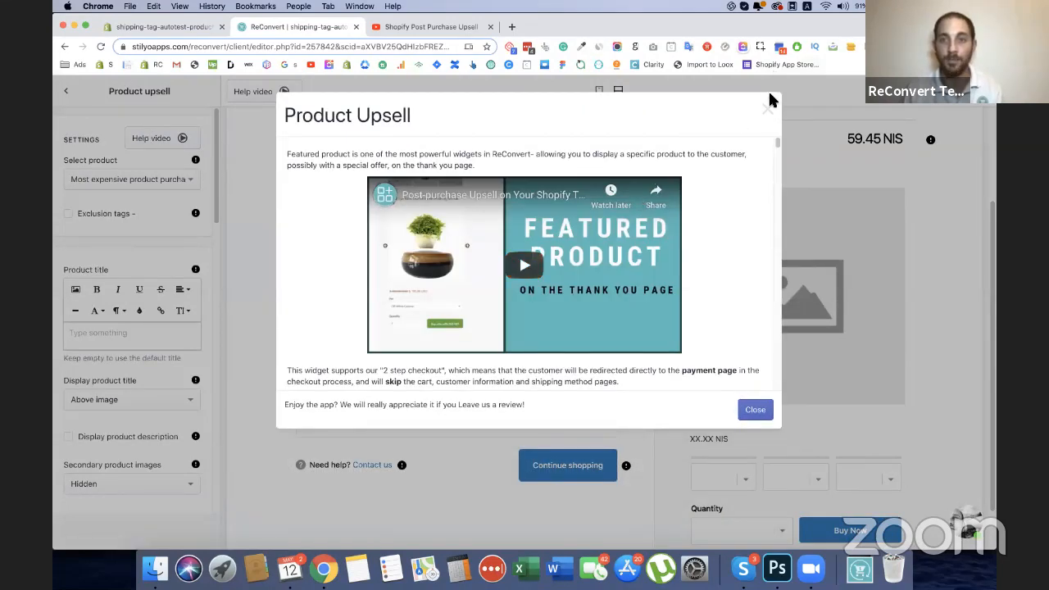
scroll(757, 129, down, 1)
scroll(758, 130, down, 20)
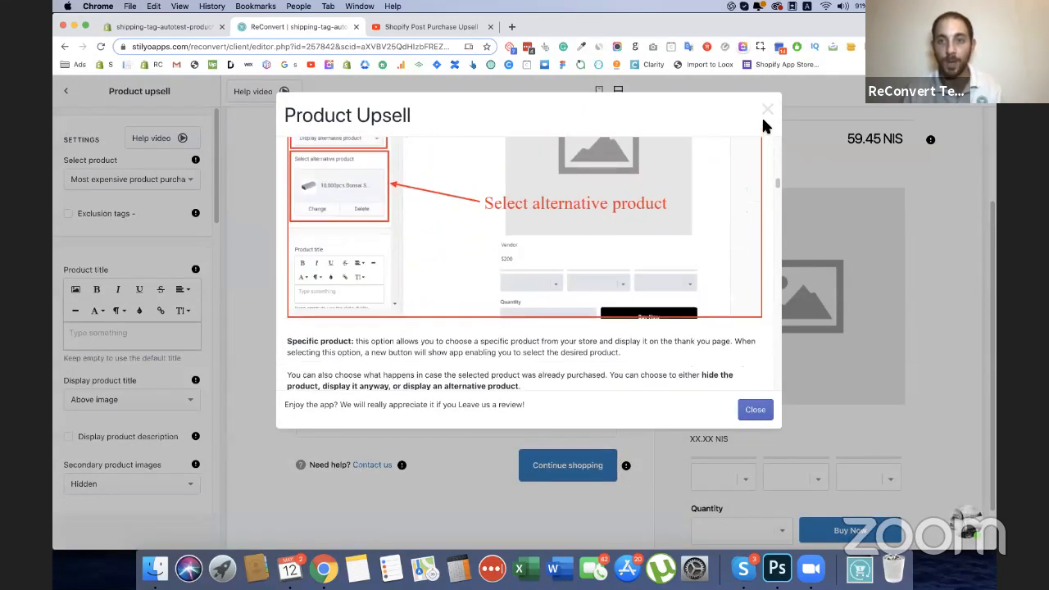
click(767, 109)
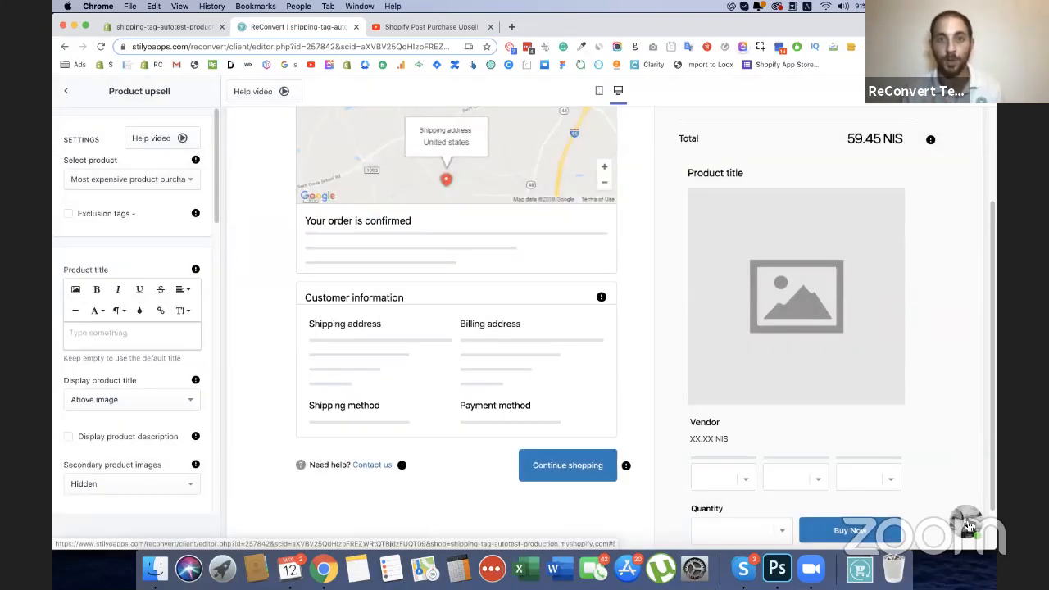
click(411, 27)
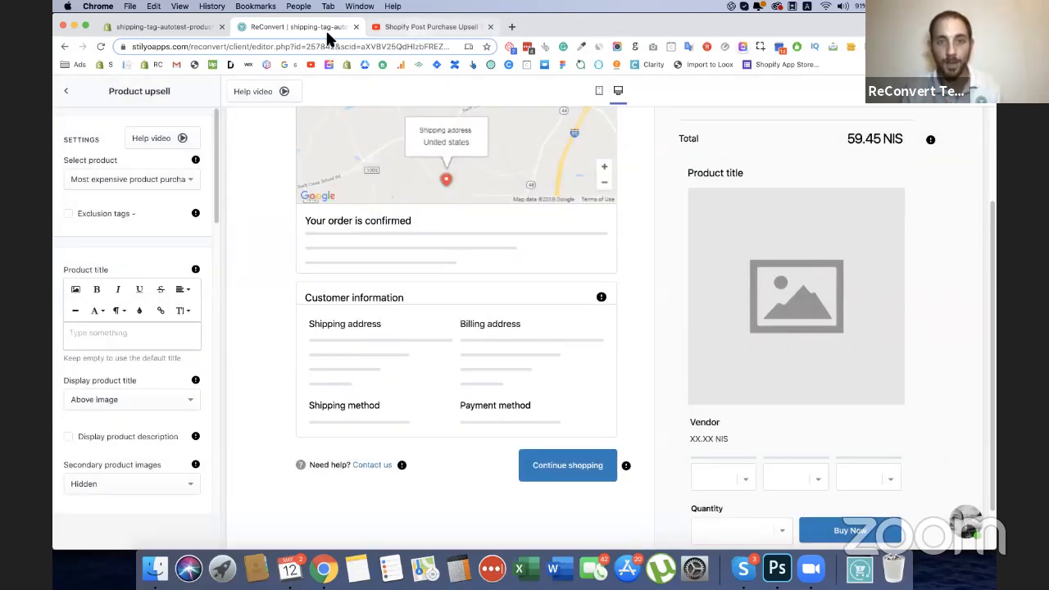
click(264, 27)
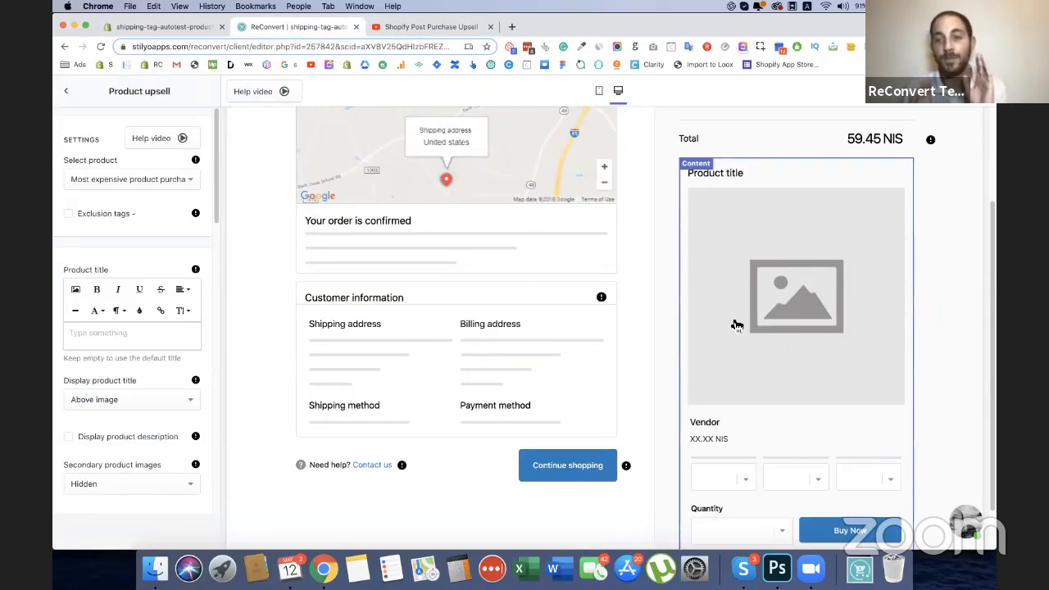
Use the most expensive product purchased as the upsell and enter the product title "Get one more for 30% OFF!"
click(105, 181)
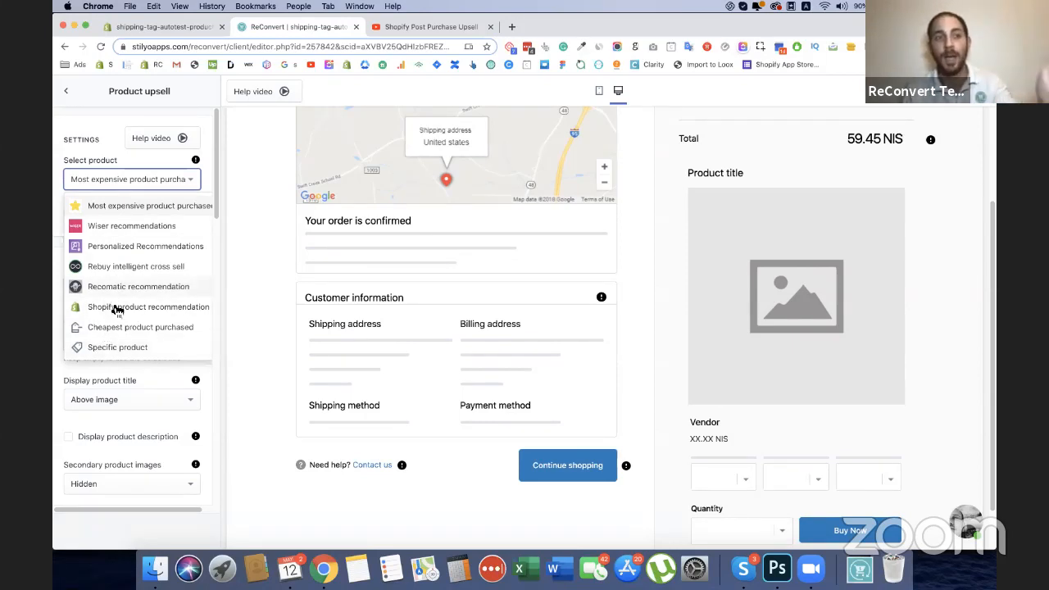
click(118, 211)
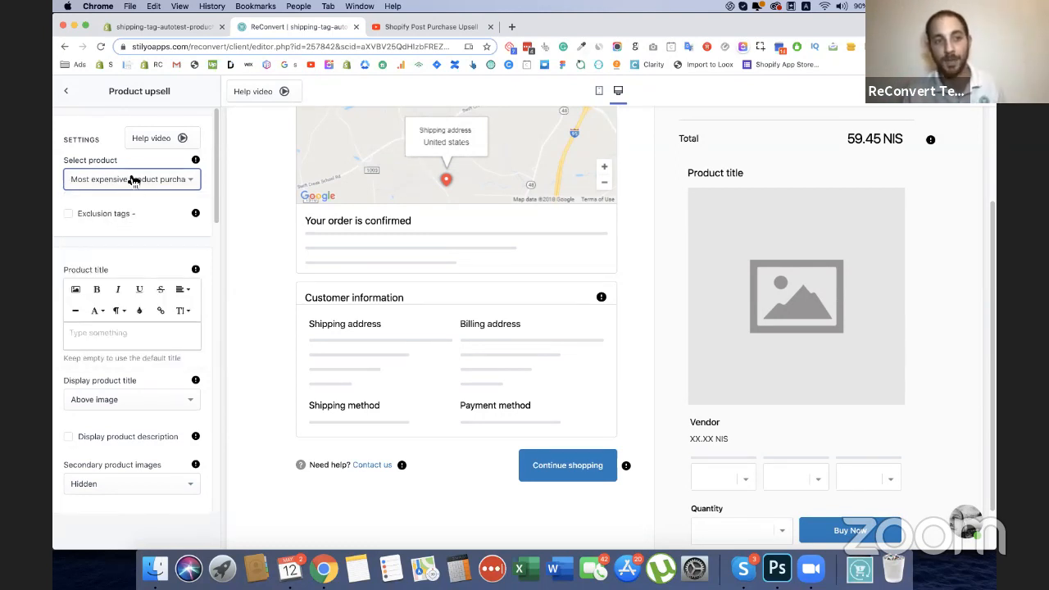
scroll(182, 209, down, 3)
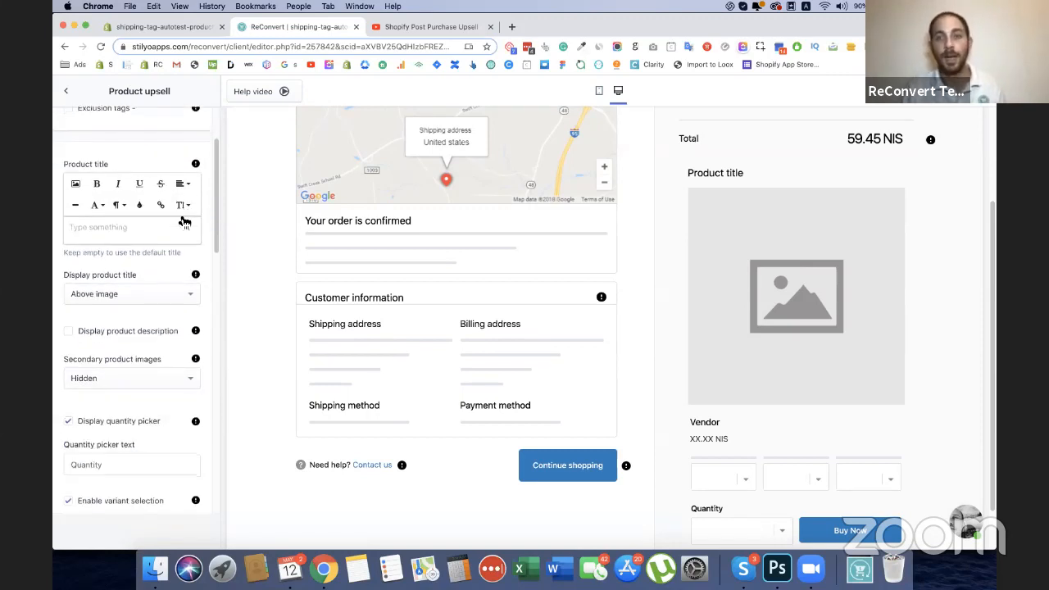
click(116, 230)
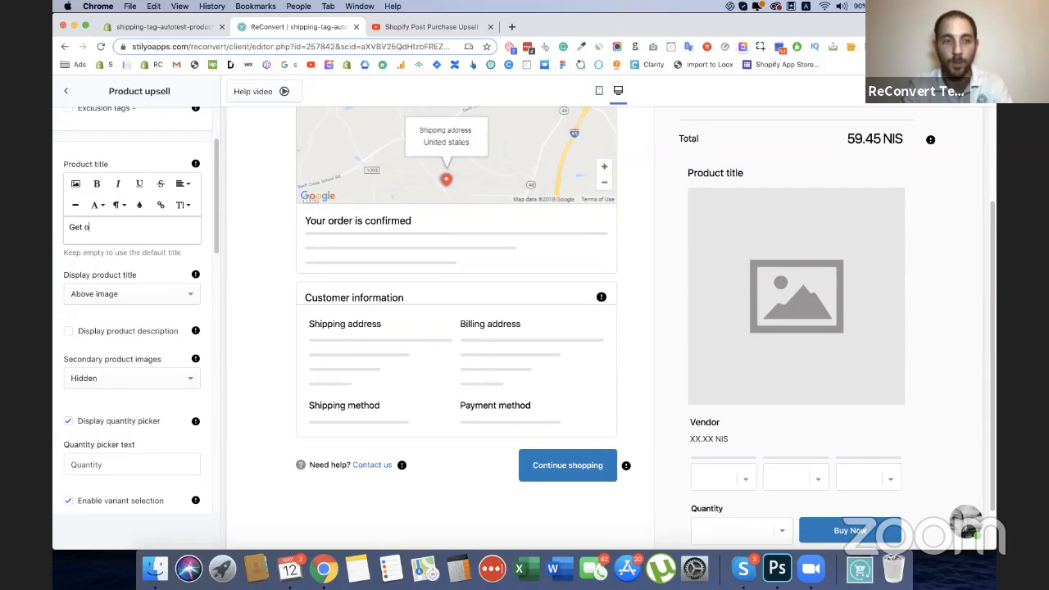
text(for 30%)
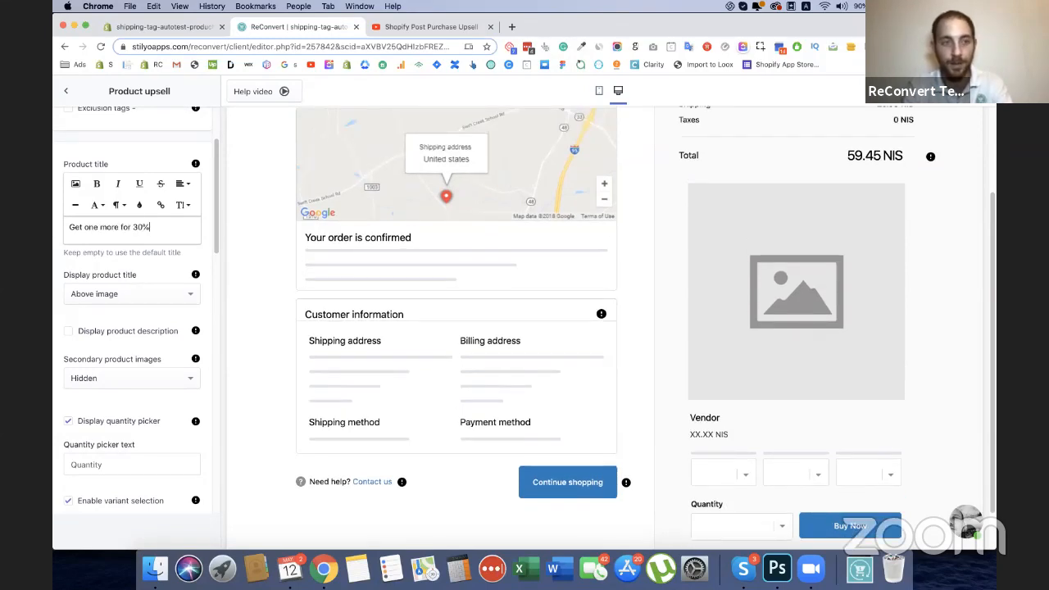
text( OFF!)
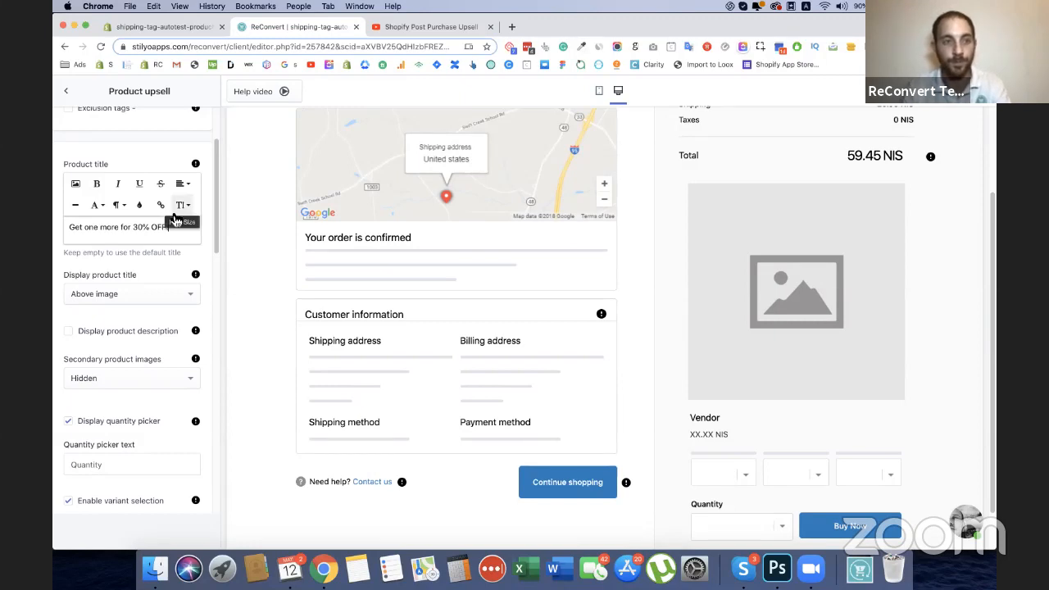
Center the upsell's product title text and increase its font size
key(super+a)
click(181, 205)
mouse_move(186, 164)
click(182, 184)
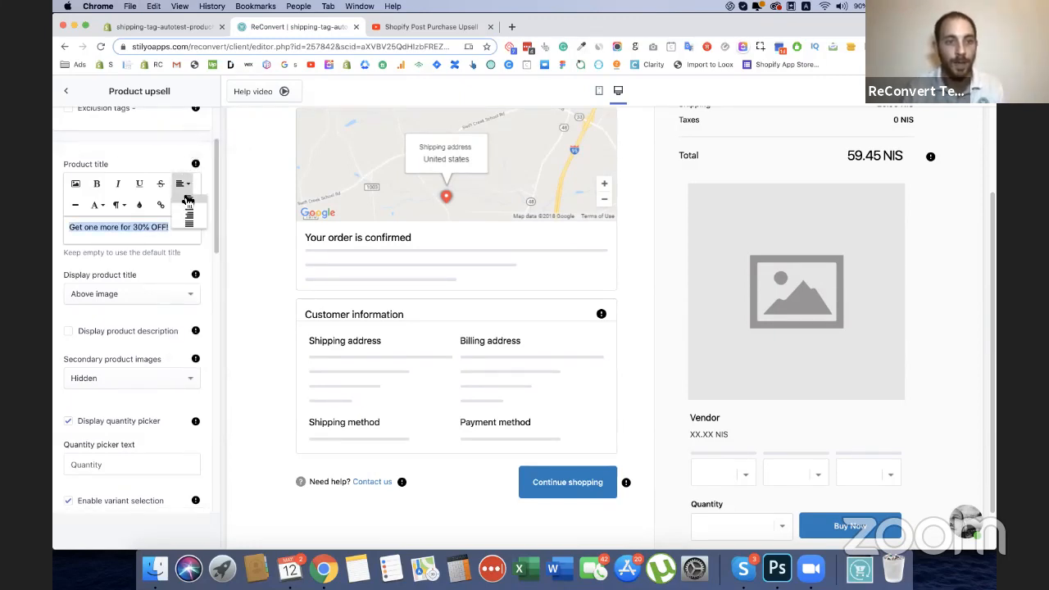
click(189, 213)
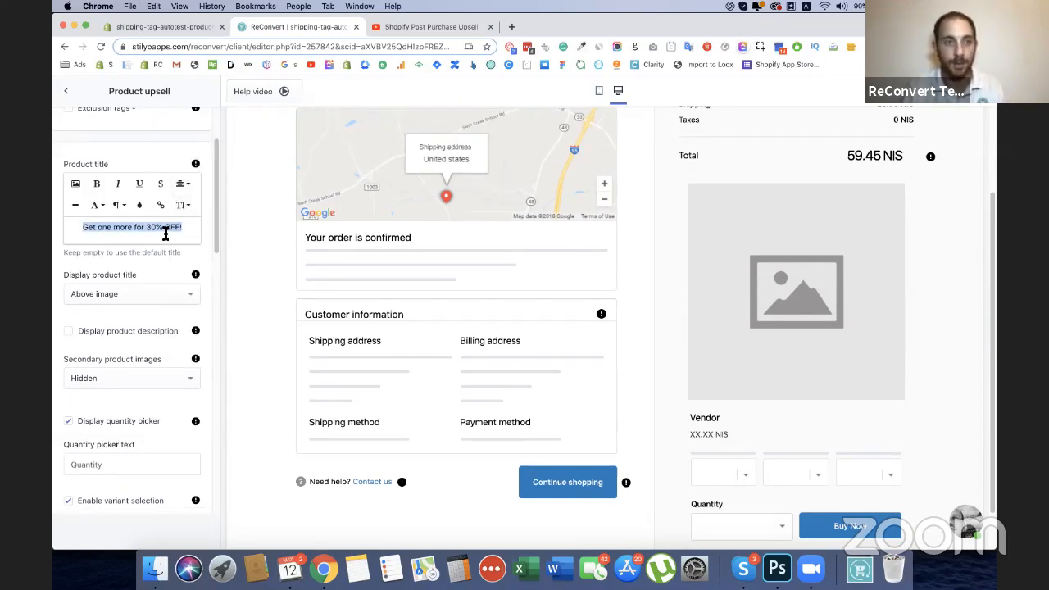
click(176, 228)
scroll(176, 228, up, 2)
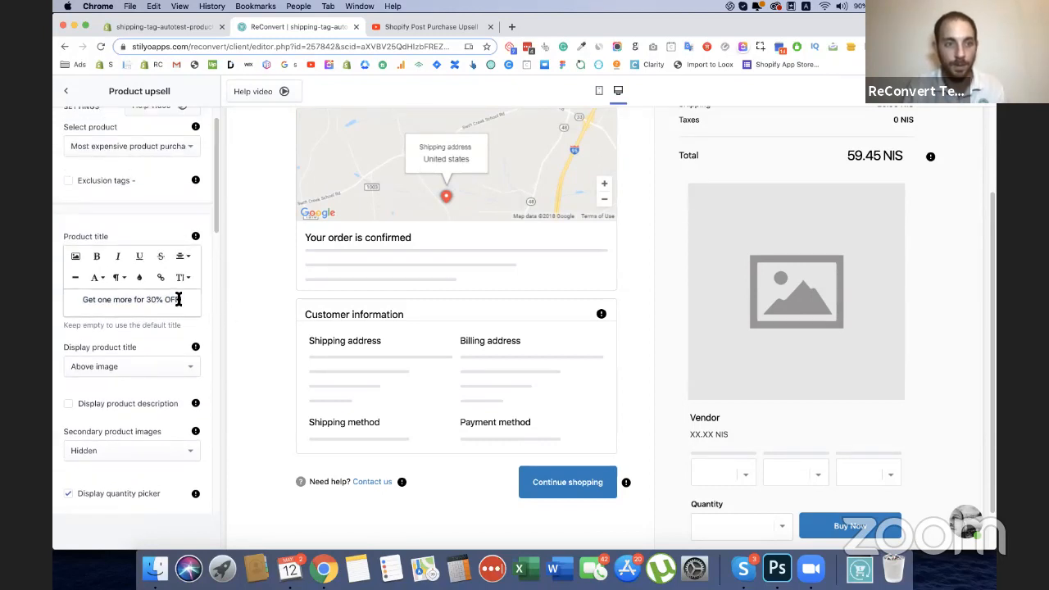
key(super+a)
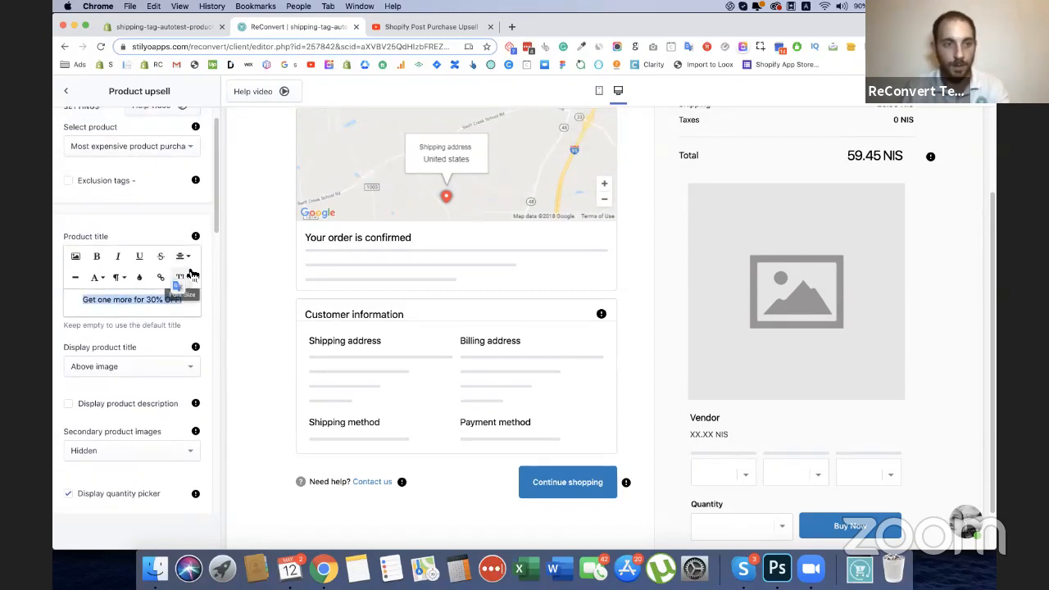
click(189, 277)
click(187, 398)
click(127, 301)
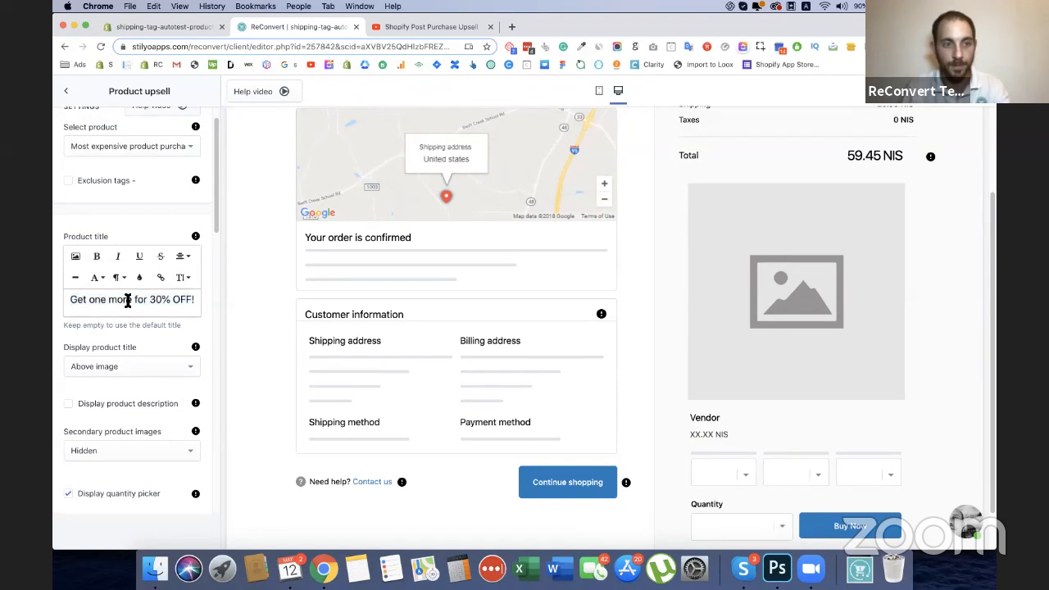
scroll(152, 302, up, 1)
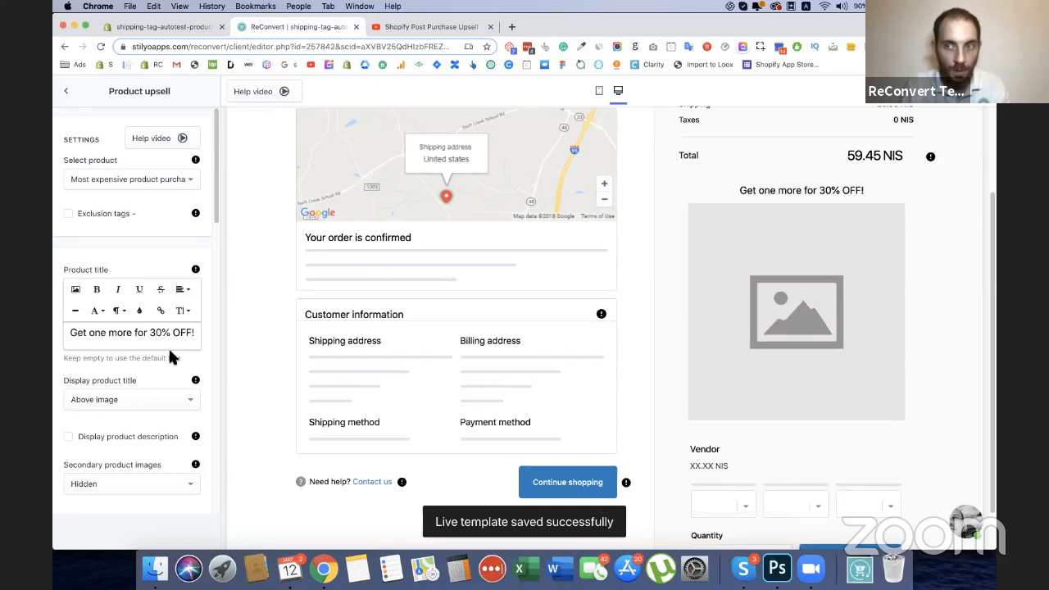
Display the upsell's secondary product images as a Slideshow and try its forward arrow in the preview
scroll(153, 350, down, 5)
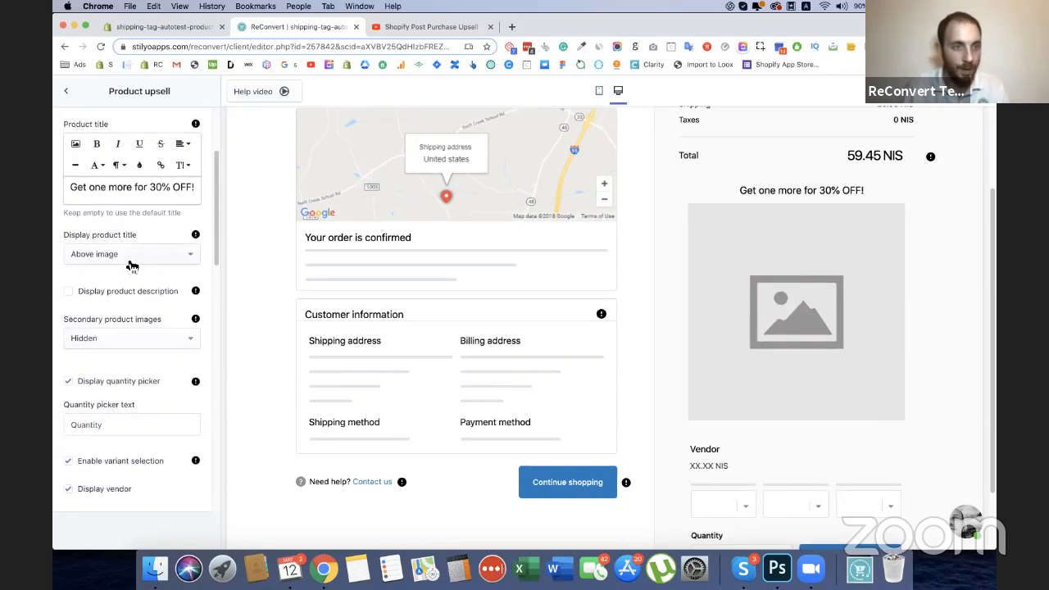
scroll(131, 265, down, 3)
click(127, 255)
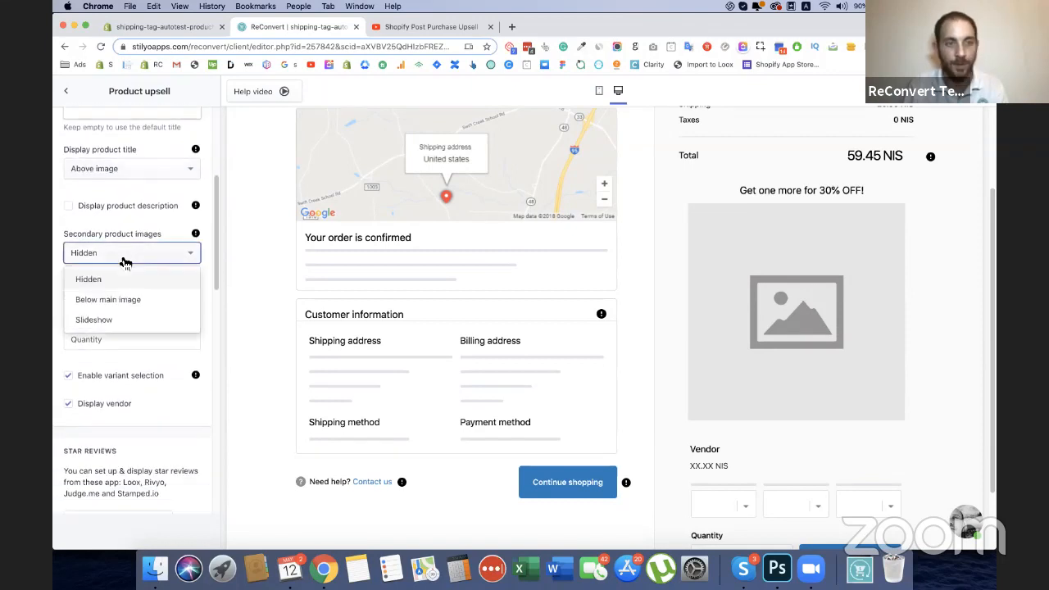
click(90, 319)
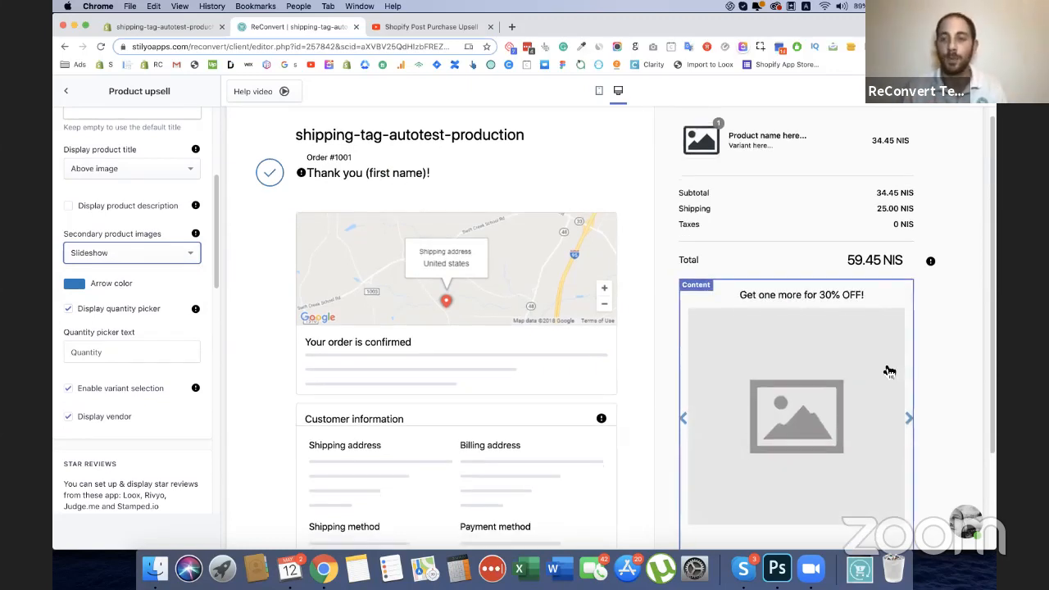
scroll(889, 365, down, 3)
click(909, 301)
click(911, 303)
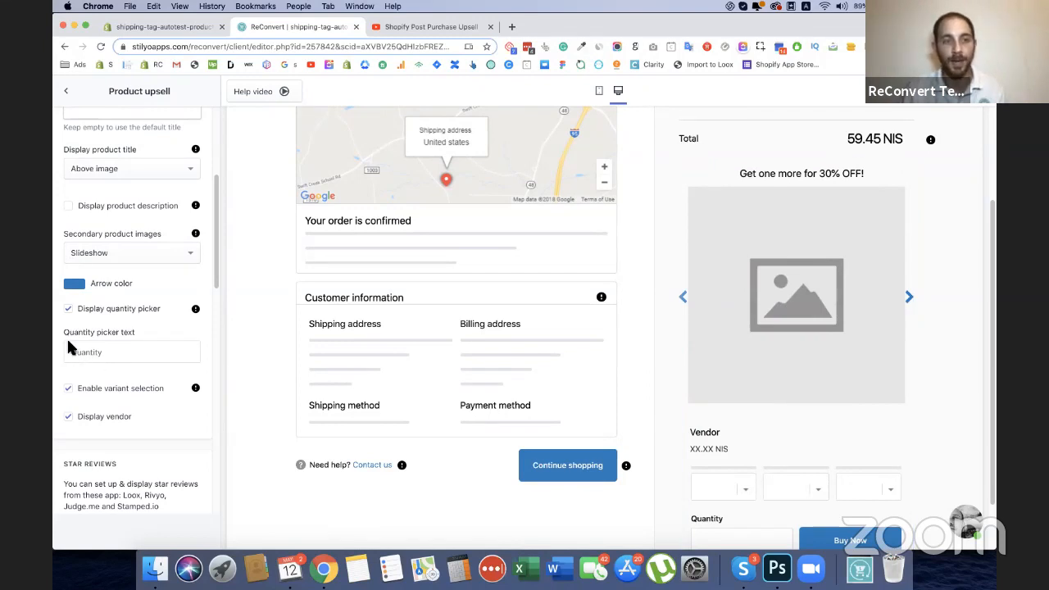
Turn off the vendor display in the product upsell, leaving the quantity picker and variant selection enabled
scroll(107, 349, down, 2)
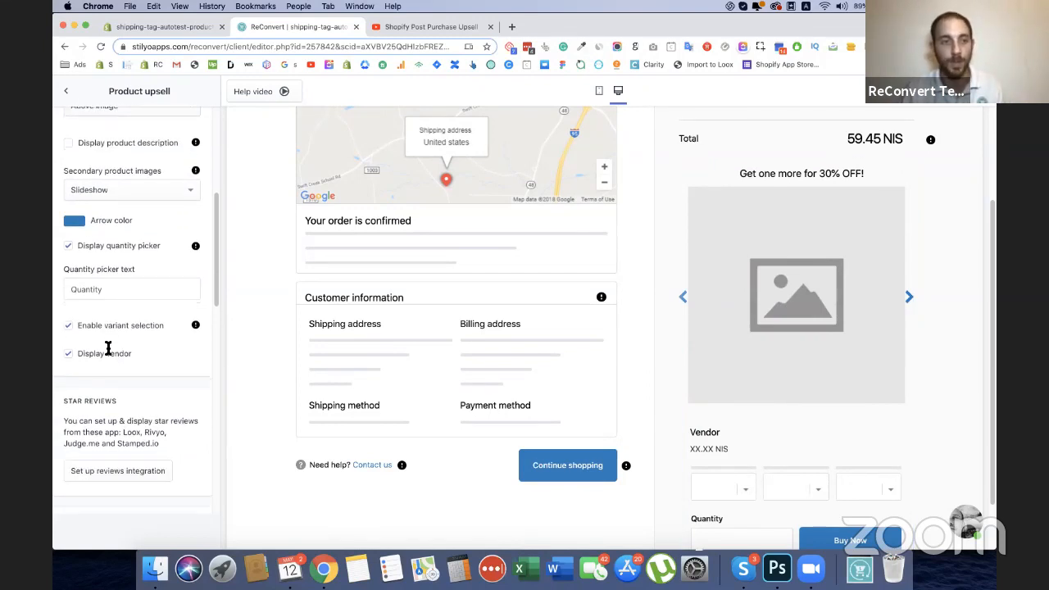
scroll(624, 231, down, 2)
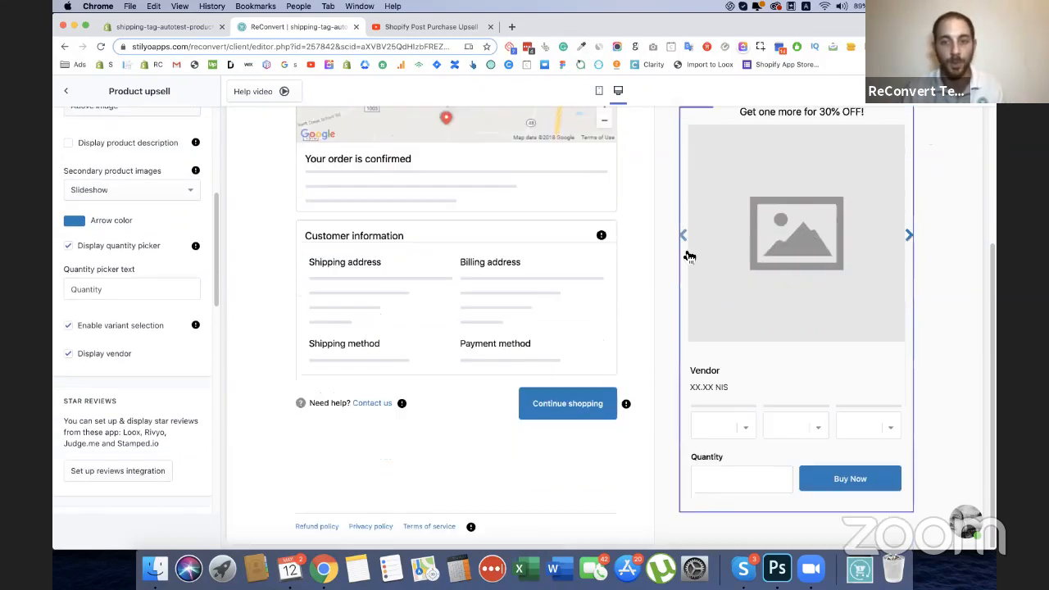
click(85, 356)
scroll(107, 336, down, 2)
scroll(114, 336, down, 1)
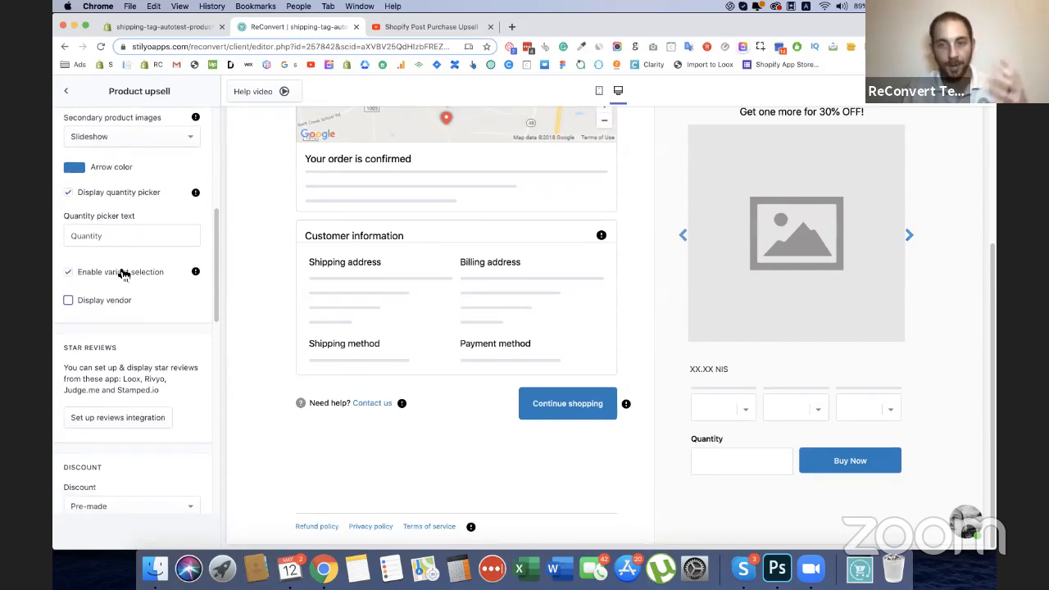
Set the upsell's discount to Automatic, with the Percentage type and a value of 30%
scroll(122, 272, down, 5)
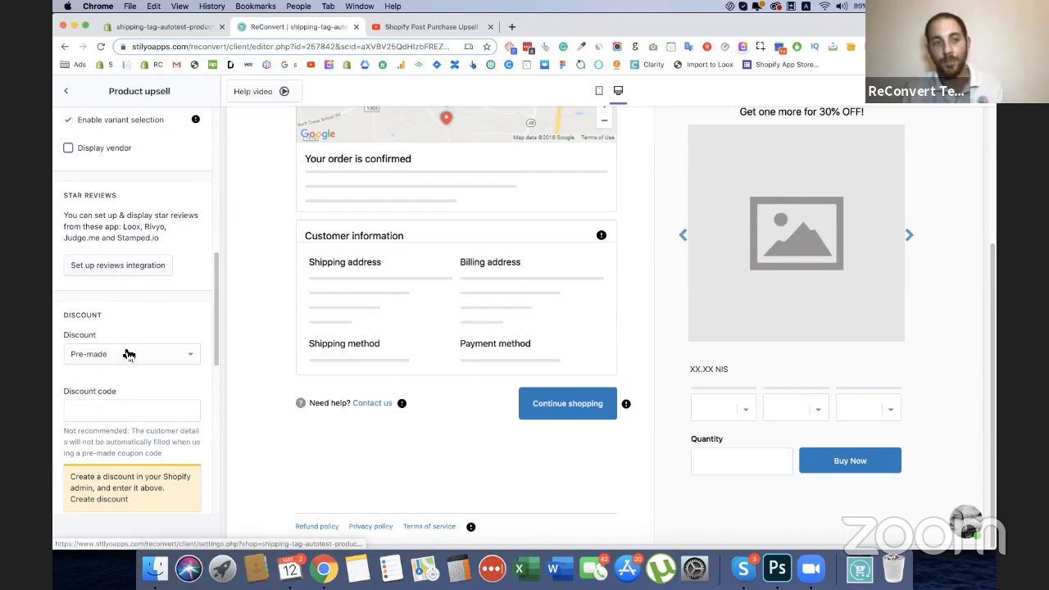
click(131, 305)
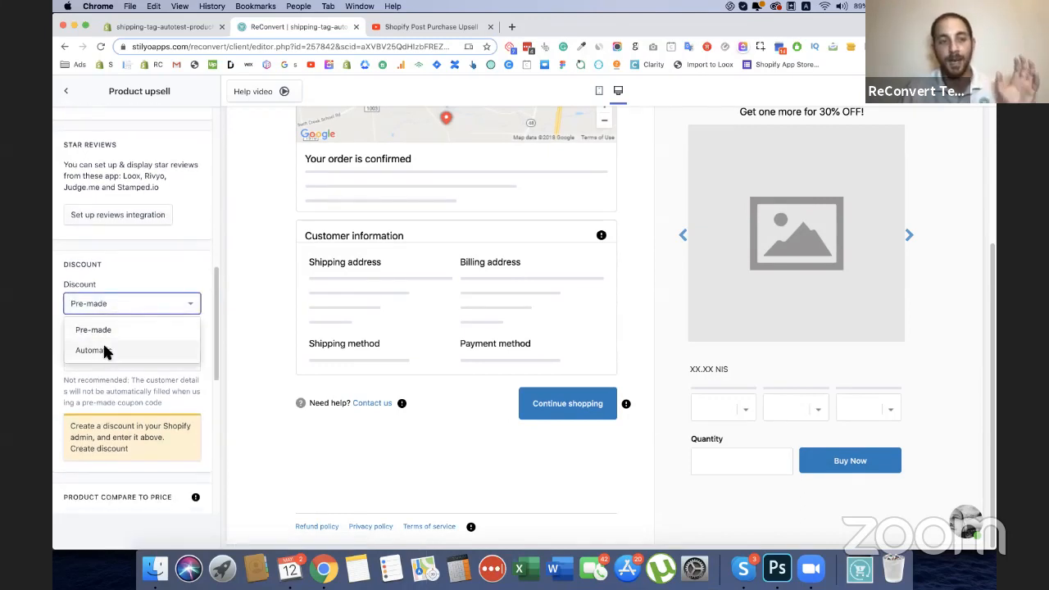
click(140, 351)
click(128, 363)
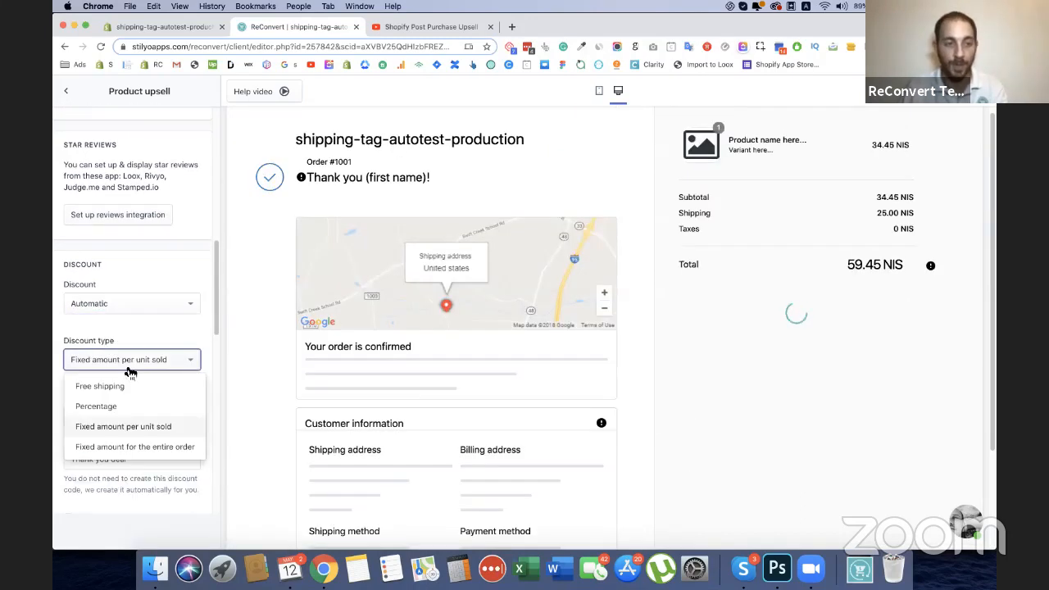
click(121, 407)
click(107, 412)
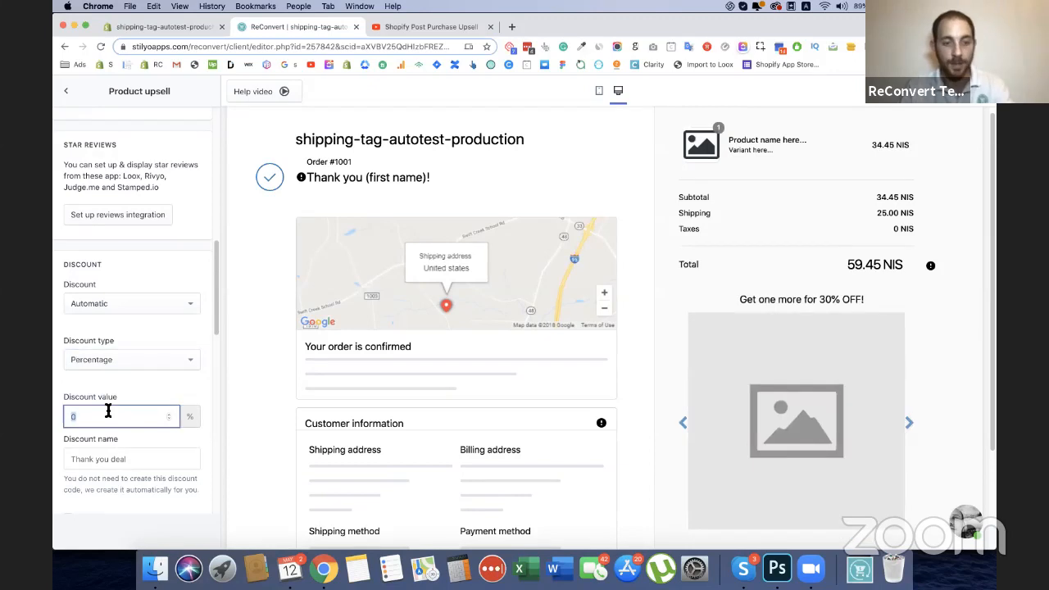
click(136, 390)
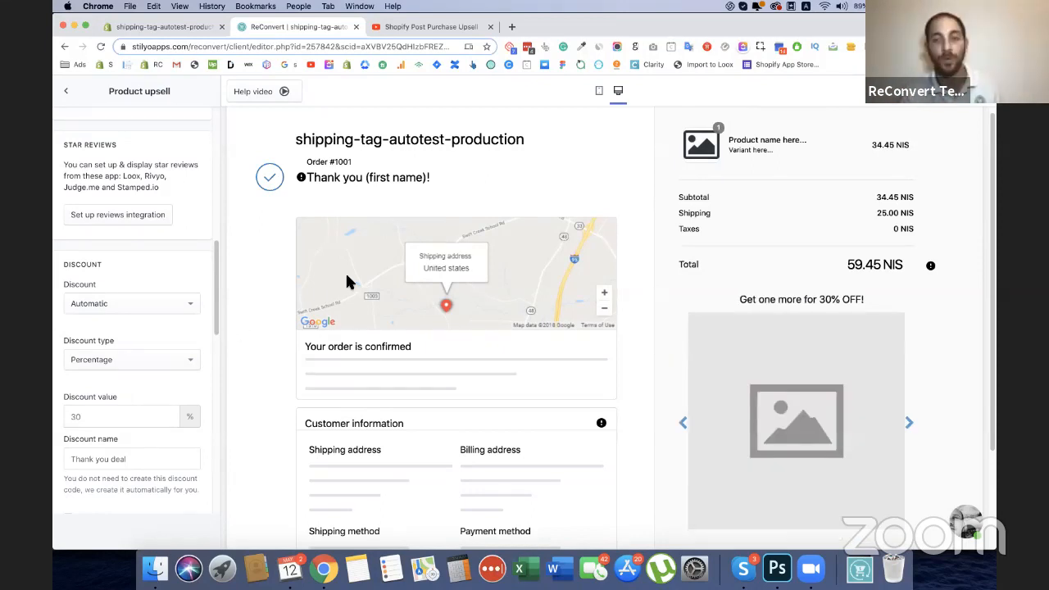
Keep the upsell's discount Automatic, also apply free shipping to it, and review the price display settings and the preview
scroll(687, 264, down, 3)
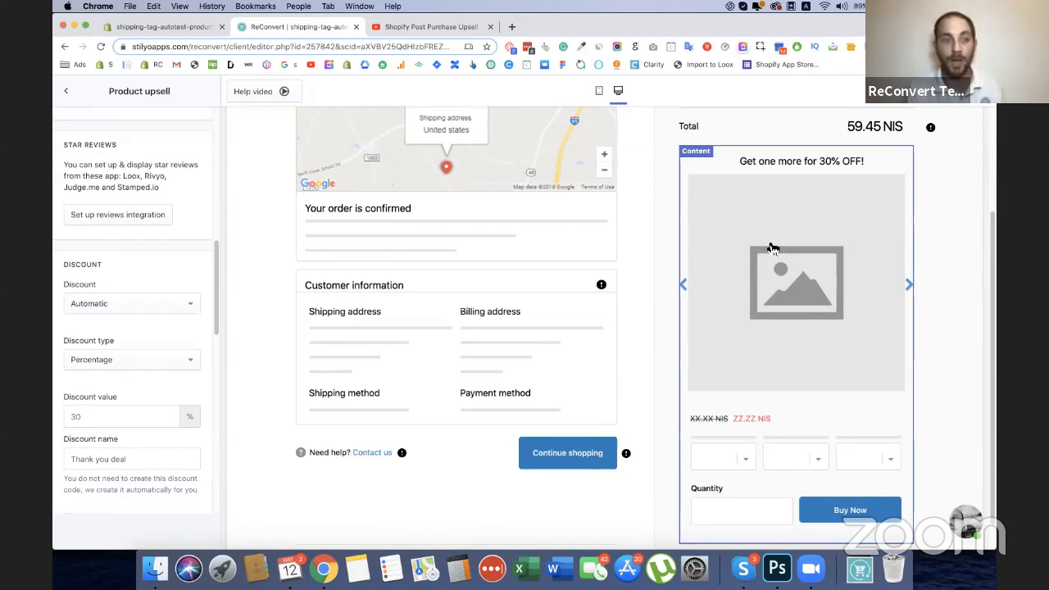
click(179, 311)
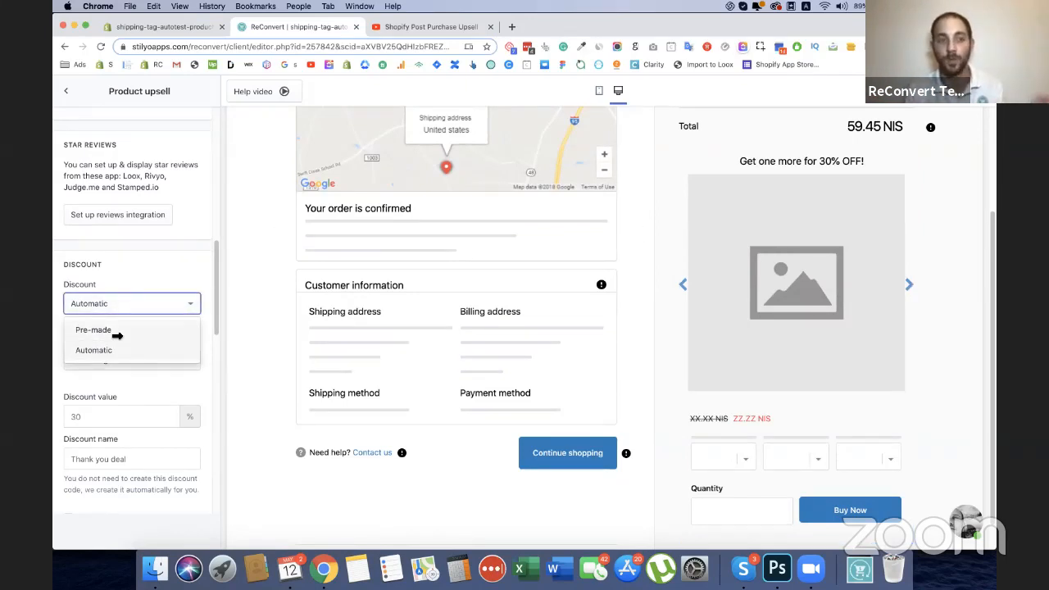
click(56, 326)
scroll(71, 354, down, 4)
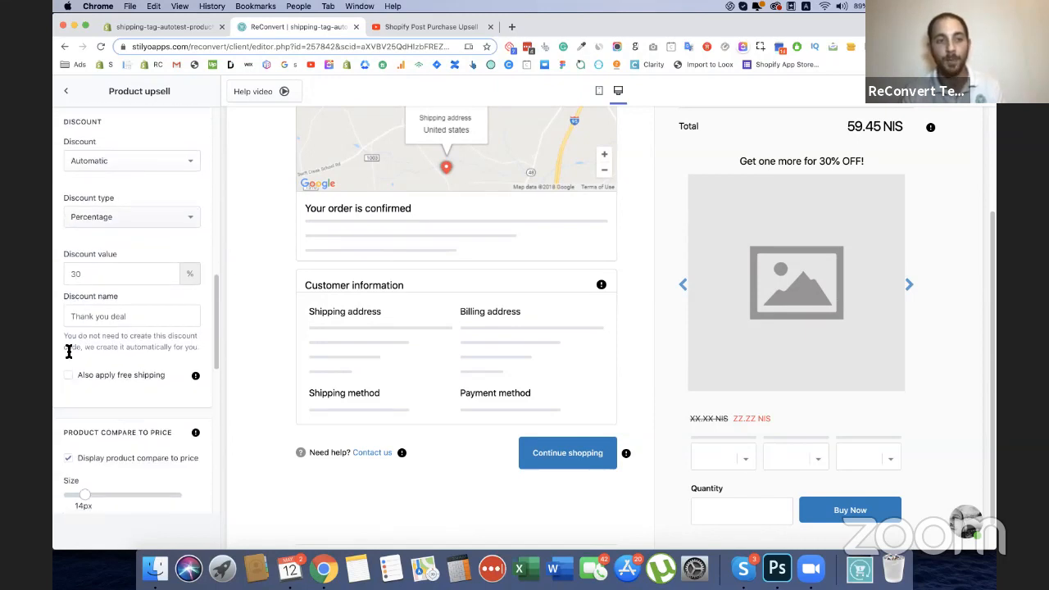
click(78, 375)
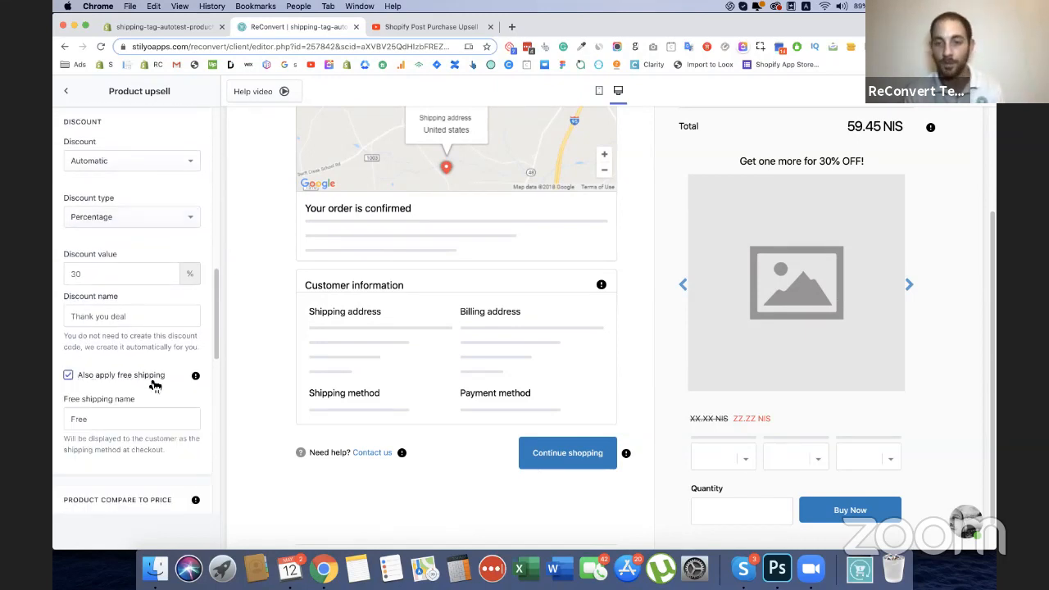
scroll(154, 385, down, 7)
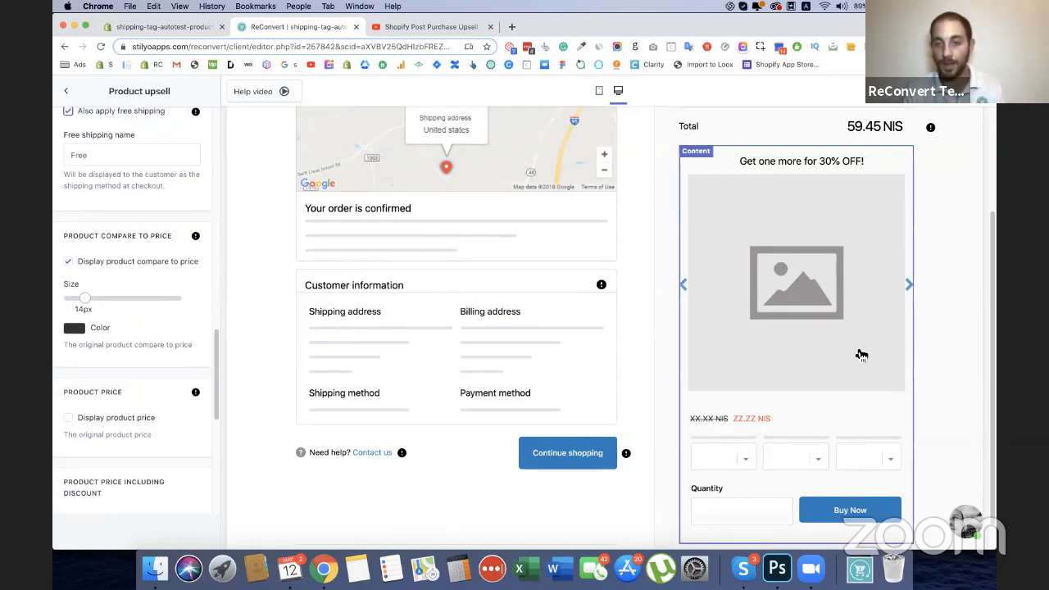
scroll(861, 354, down, 1)
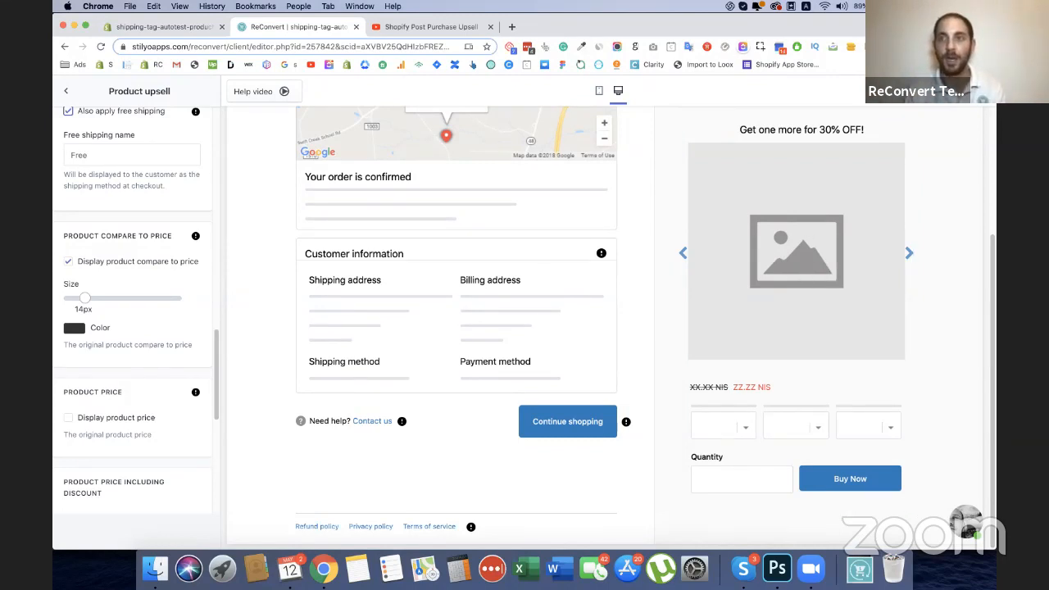
scroll(784, 324, up, 3)
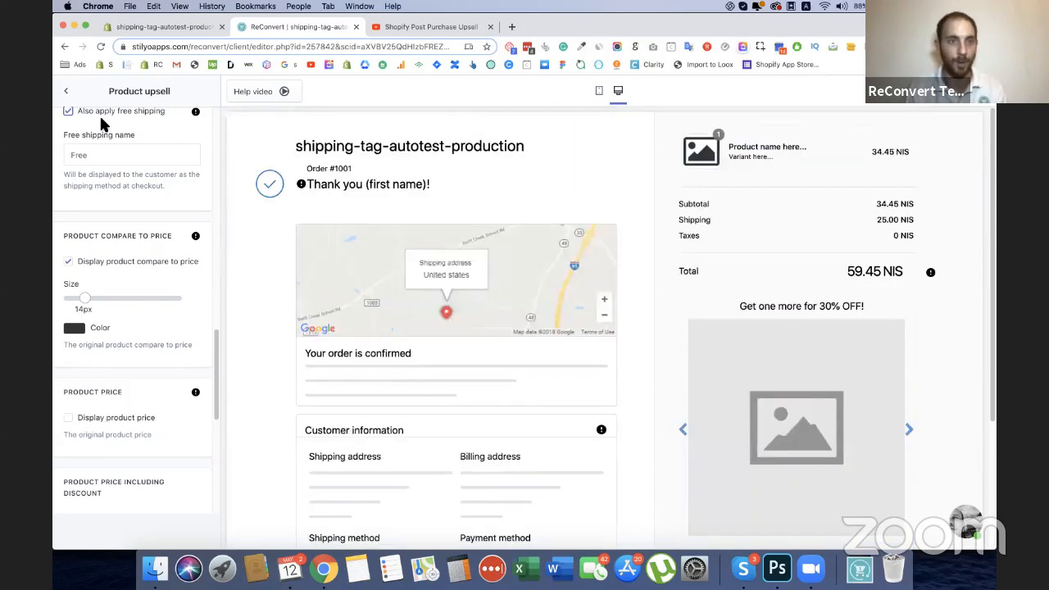
Add a Birthday collector widget section to the Right Area and view it in the preview
click(67, 93)
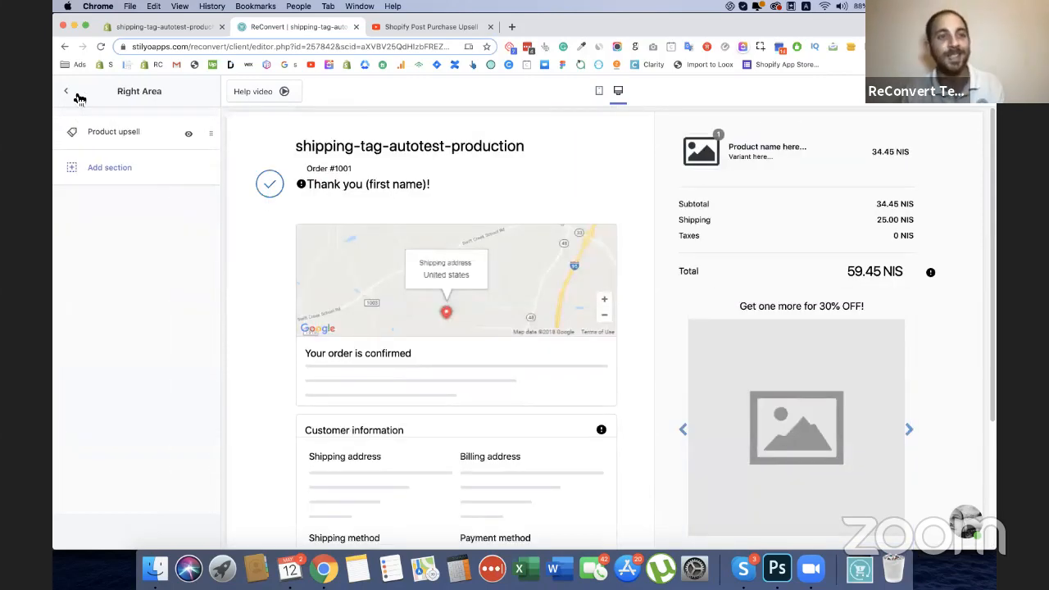
click(168, 177)
mouse_move(186, 141)
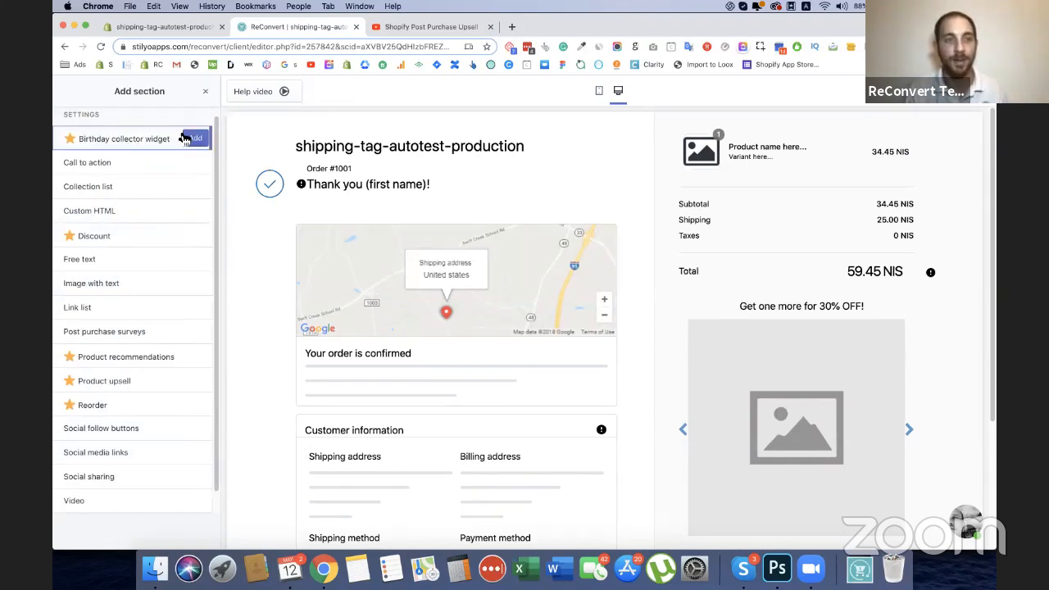
click(197, 141)
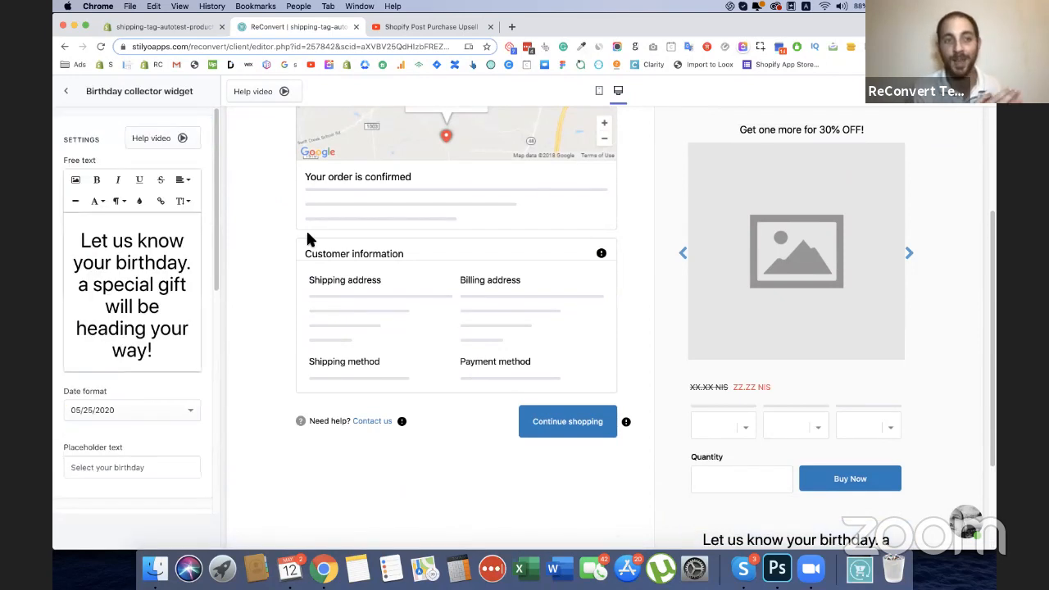
scroll(653, 316, down, 2)
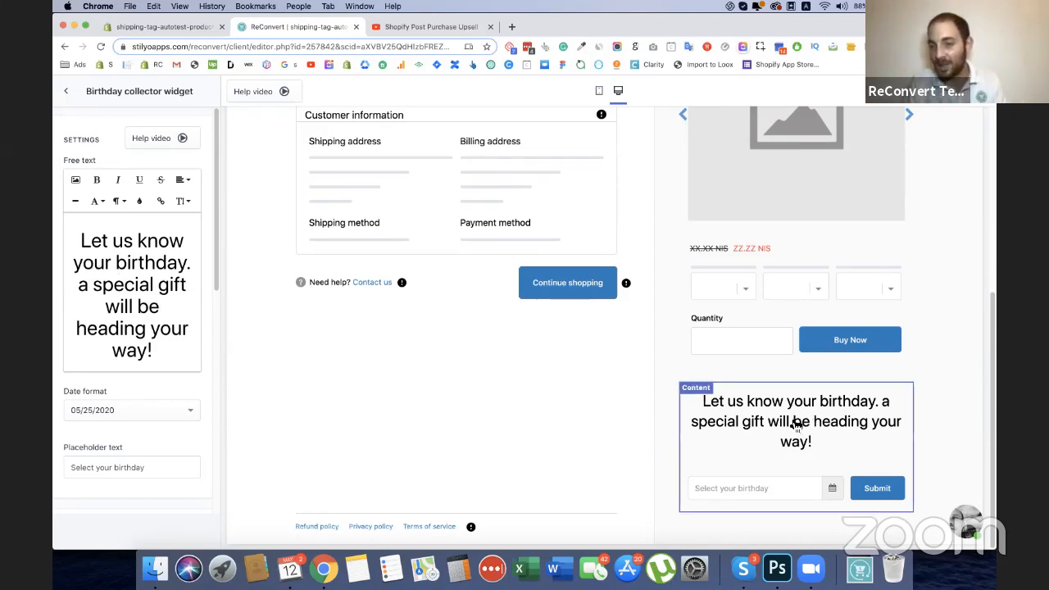
Reduce the font size of the birthday collector's whole message to 28 and review the widget's remaining settings
click(172, 356)
drag(172, 357, 155, 234)
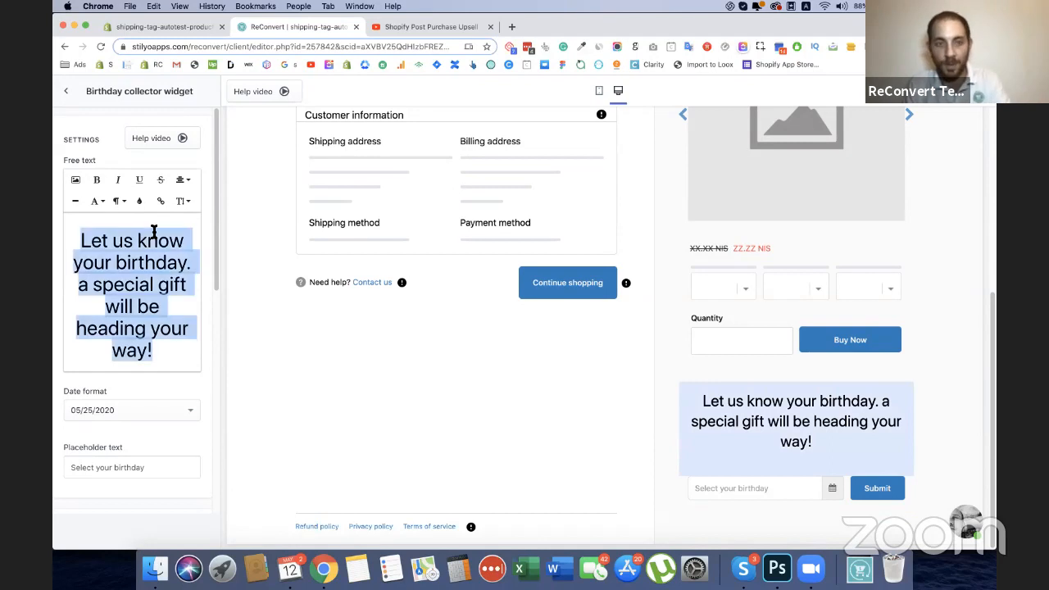
click(182, 201)
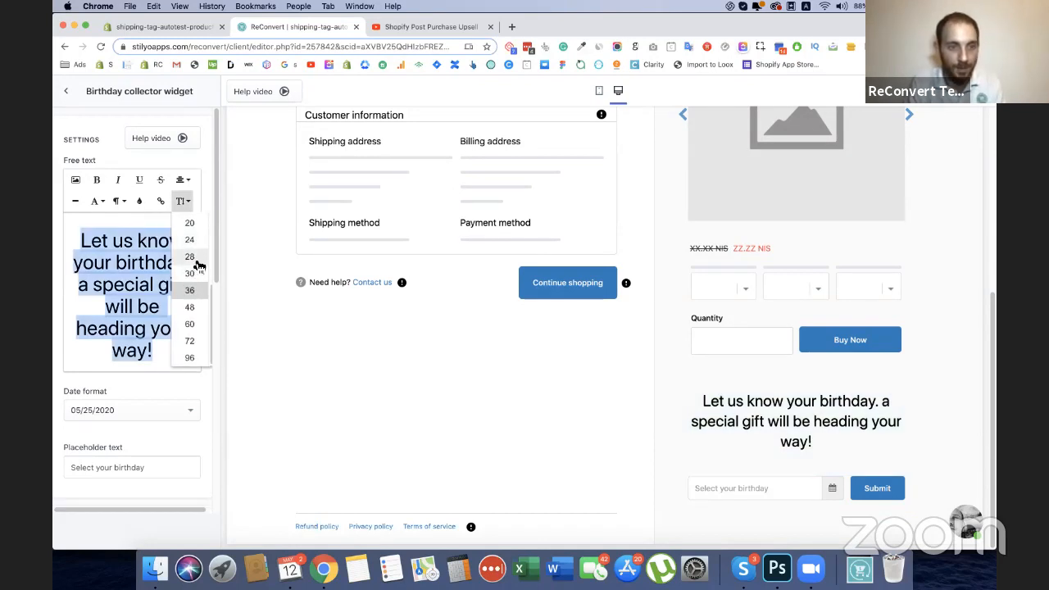
click(189, 290)
click(156, 291)
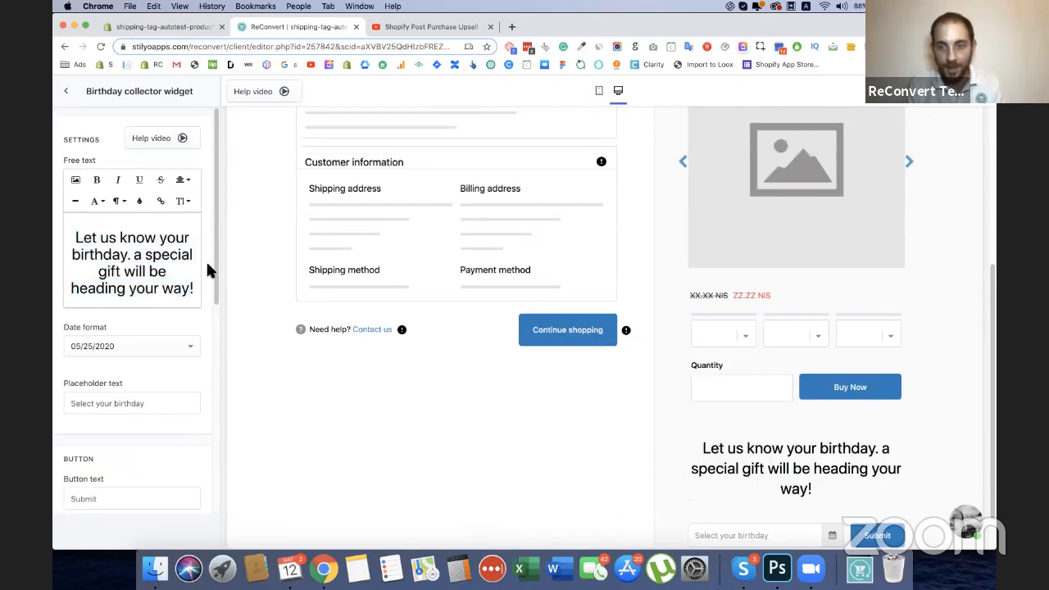
scroll(206, 260, down, 3)
click(182, 207)
scroll(745, 303, down, 2)
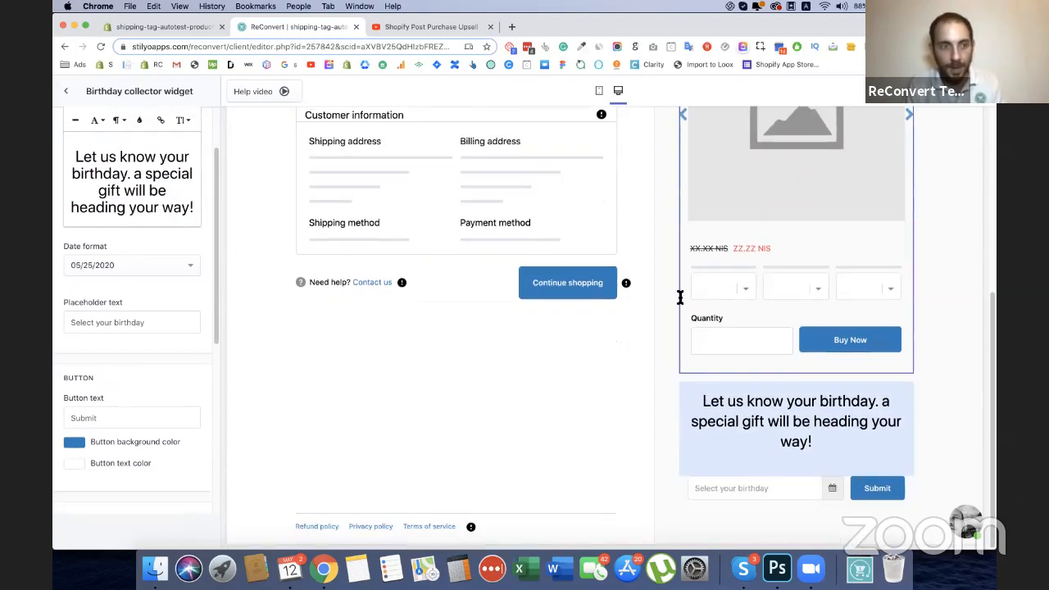
Move the Birthday collector section above the Product upsell in the Right Area
click(65, 91)
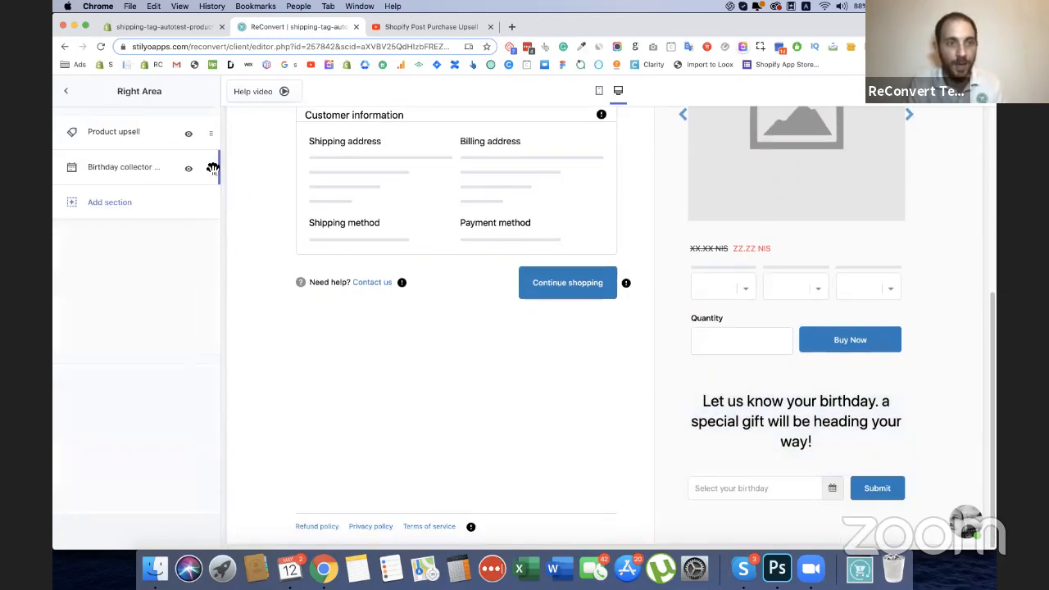
drag(212, 168, 219, 138)
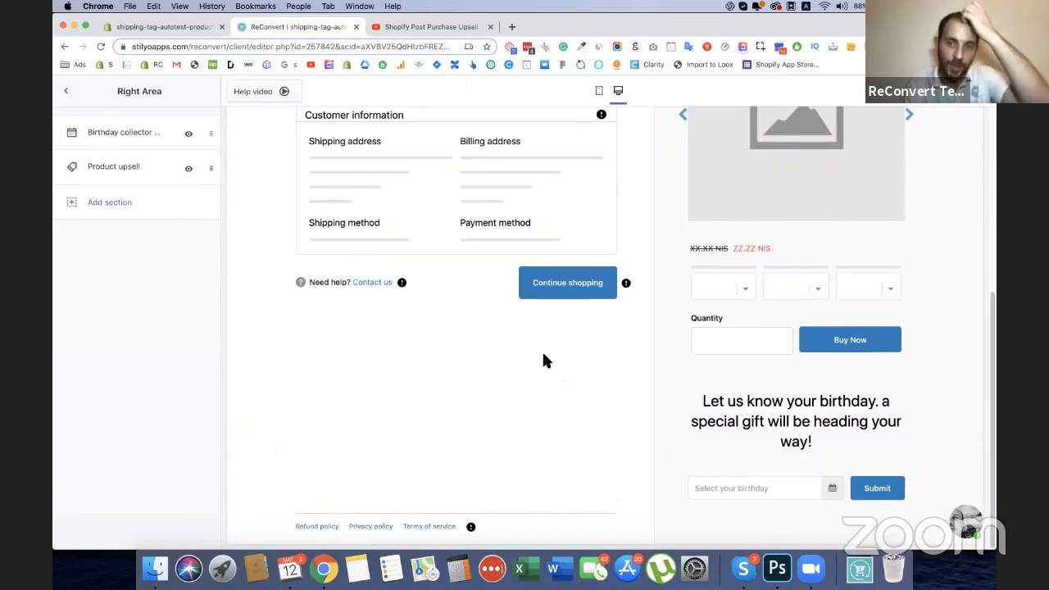
scroll(522, 331, up, 1)
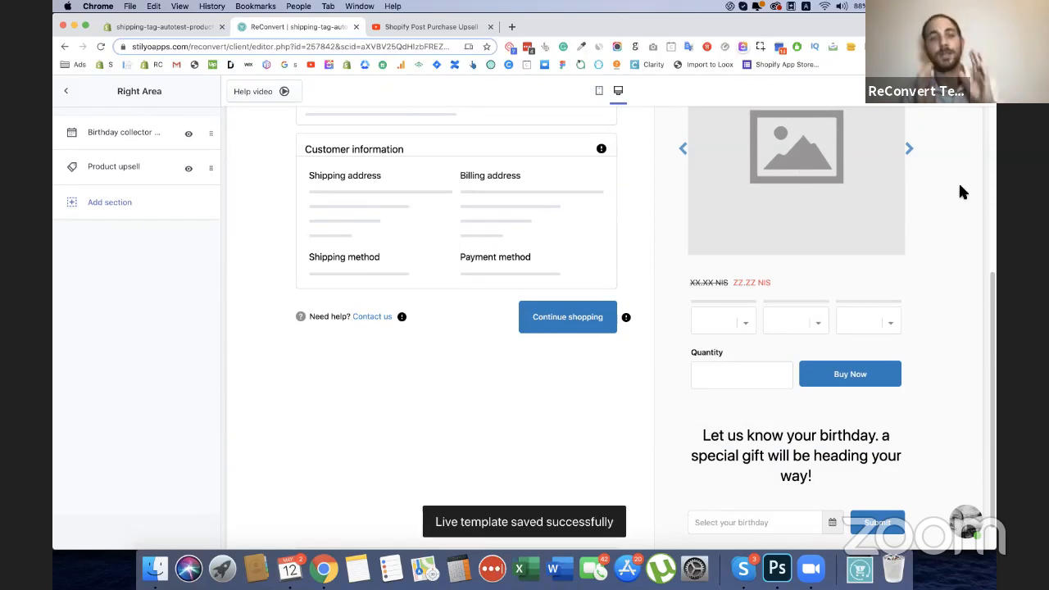
scroll(254, 233, up, 1)
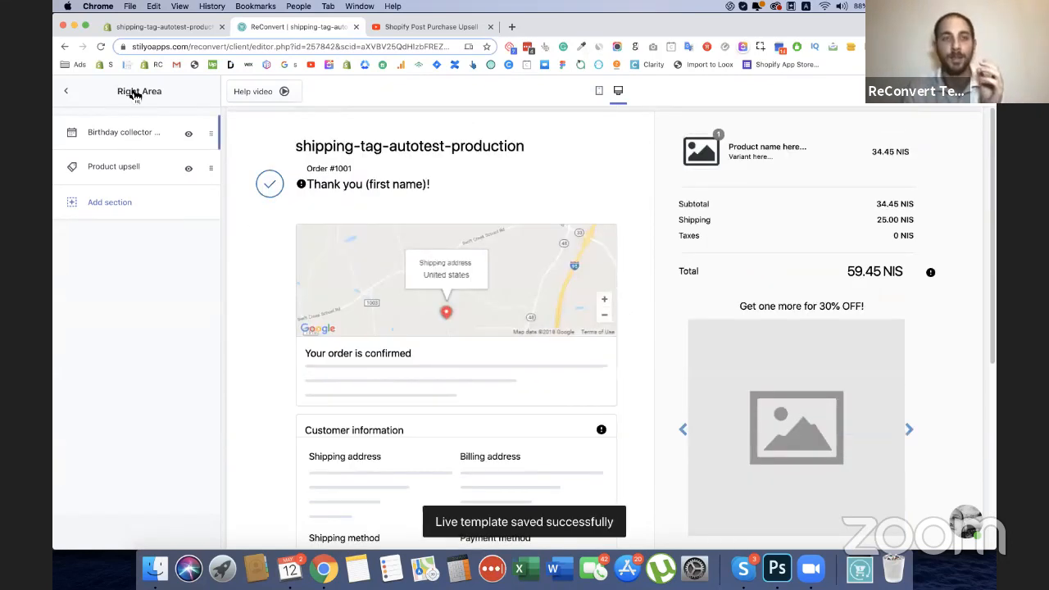
Add a Product recommendations section to the Left Area, with Shopify recommendations as the products to display
click(99, 47)
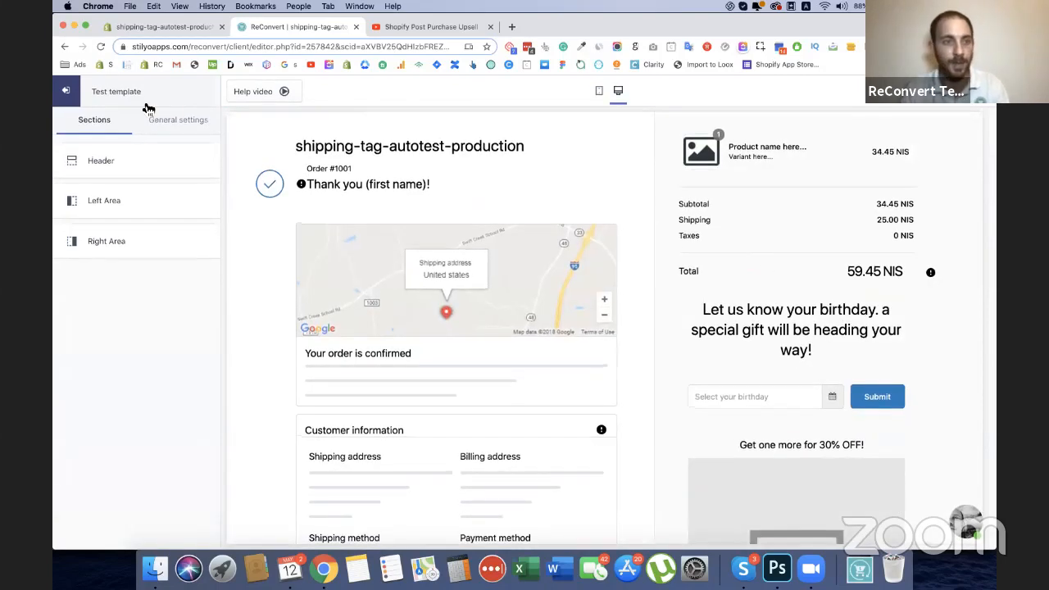
click(175, 206)
click(153, 197)
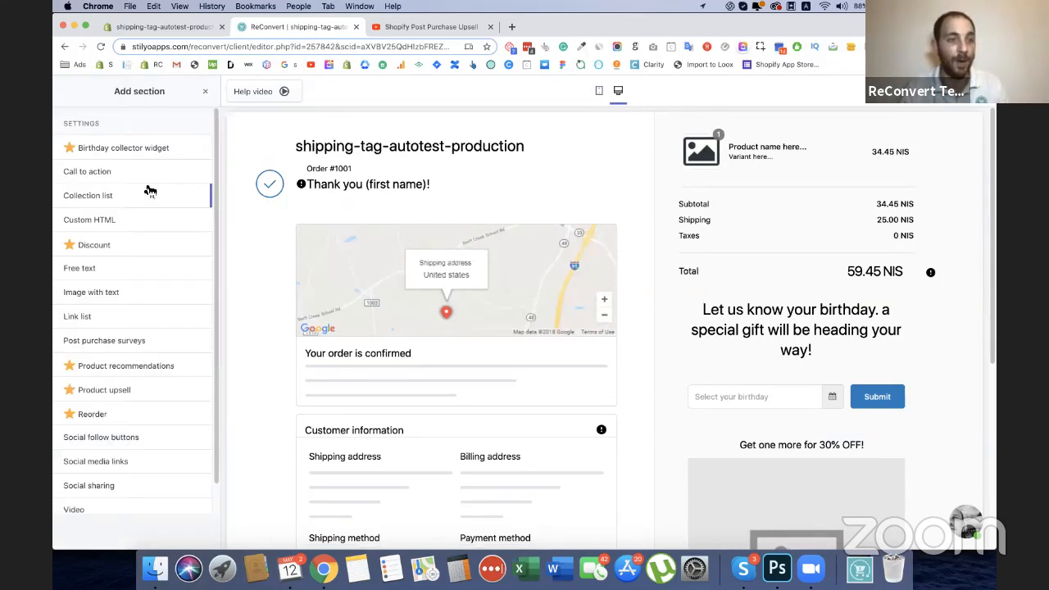
scroll(150, 190, down, 2)
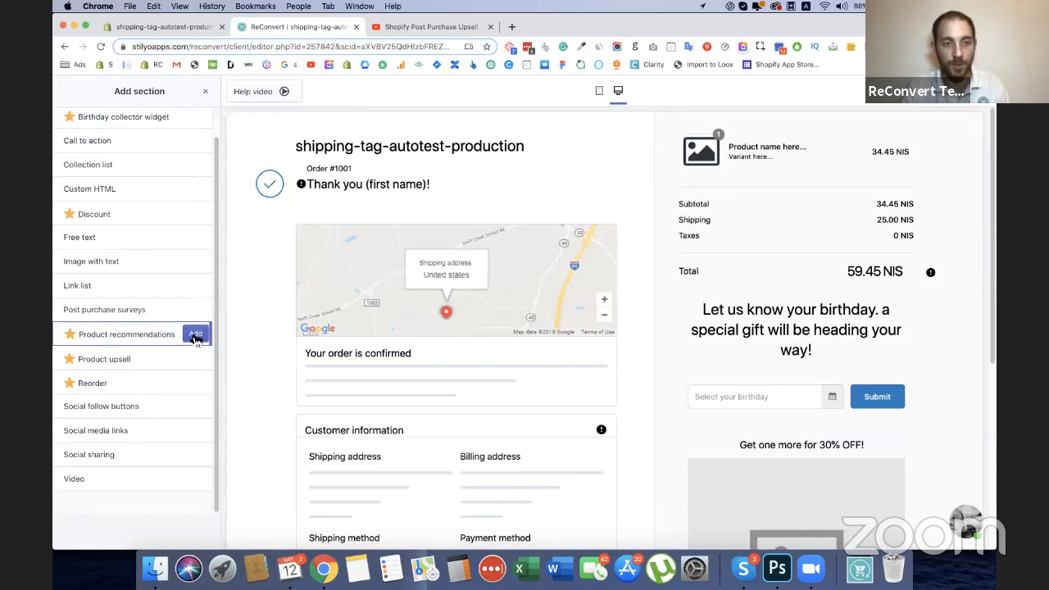
click(197, 335)
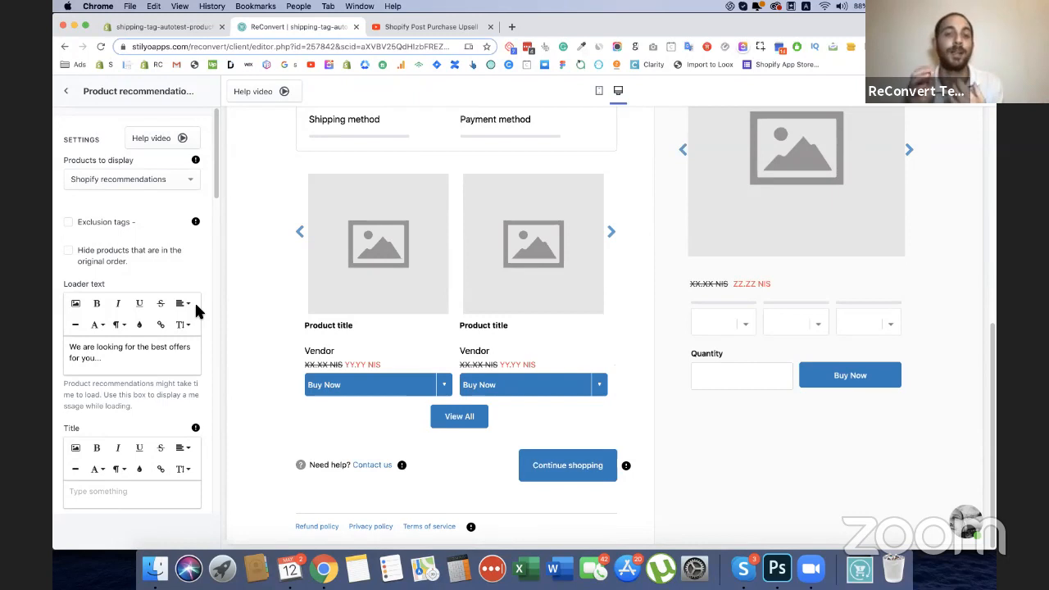
click(156, 193)
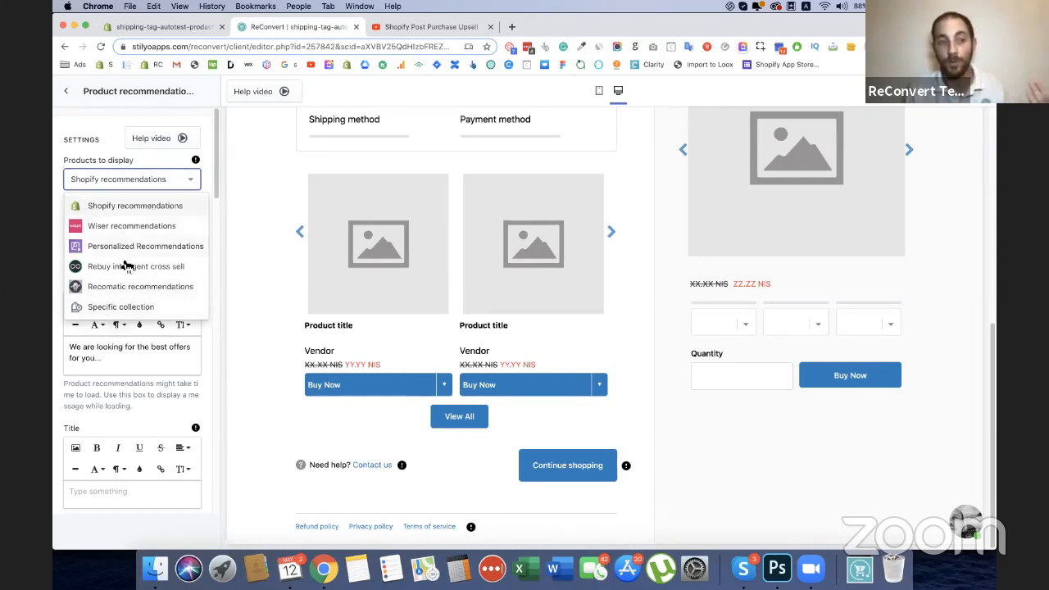
click(127, 207)
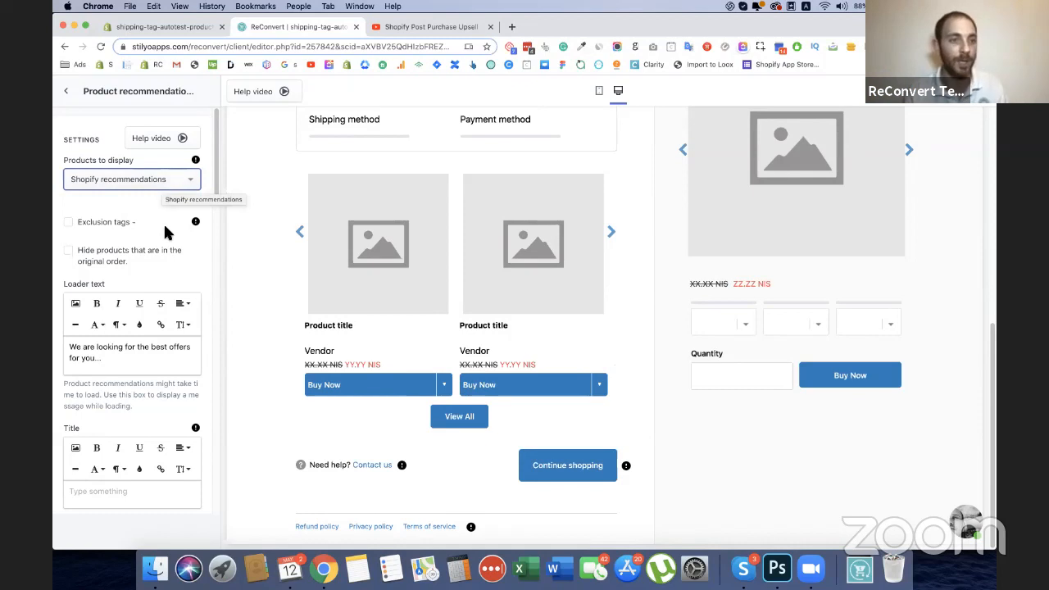
Keep the default loader text and enter "Recommeneded for you" as the product recommendations title
scroll(169, 230, down, 3)
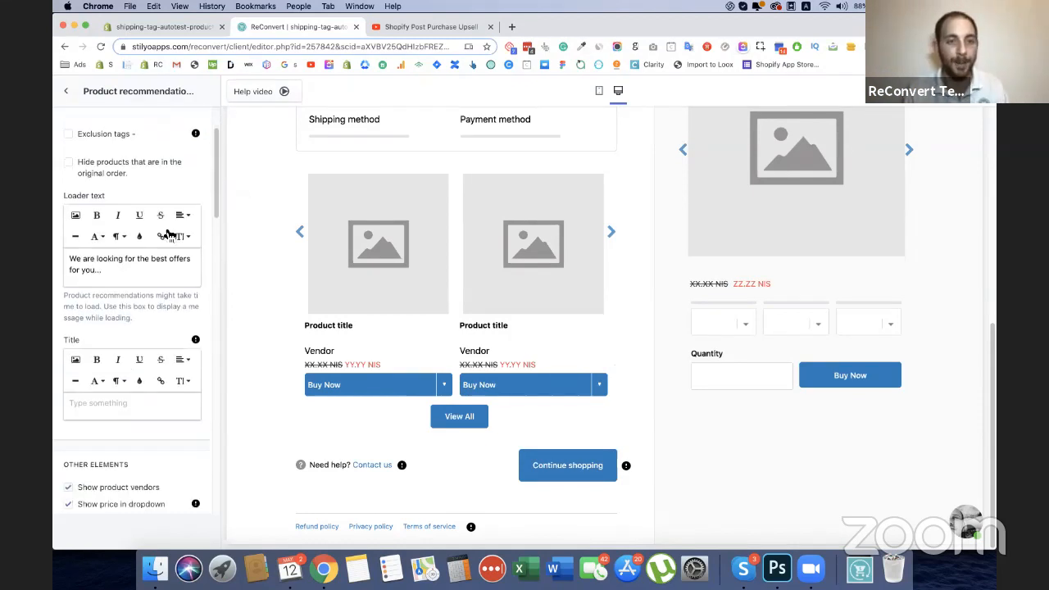
triple_click(120, 271)
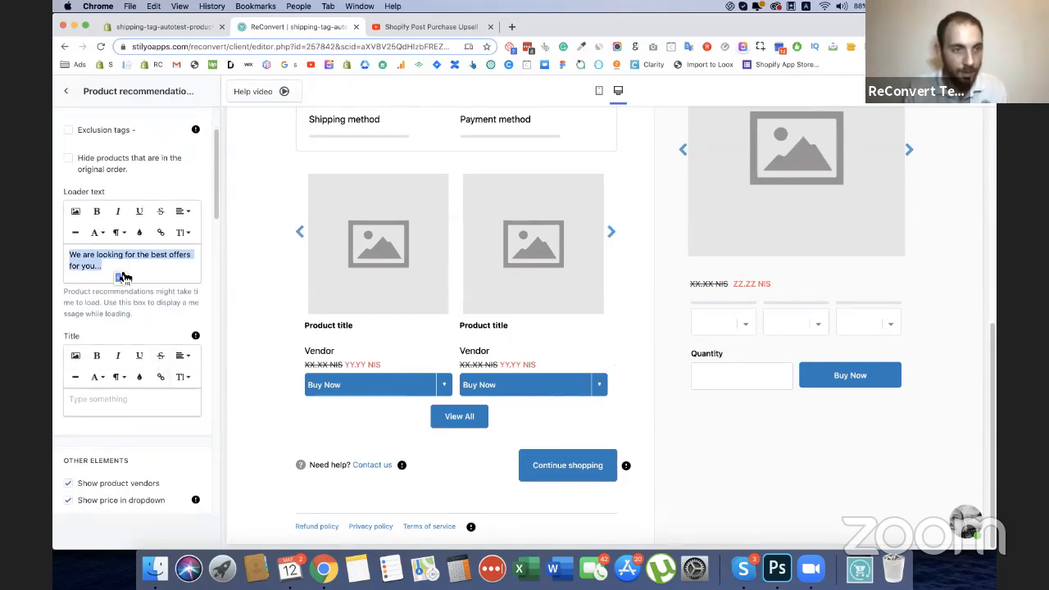
click(100, 407)
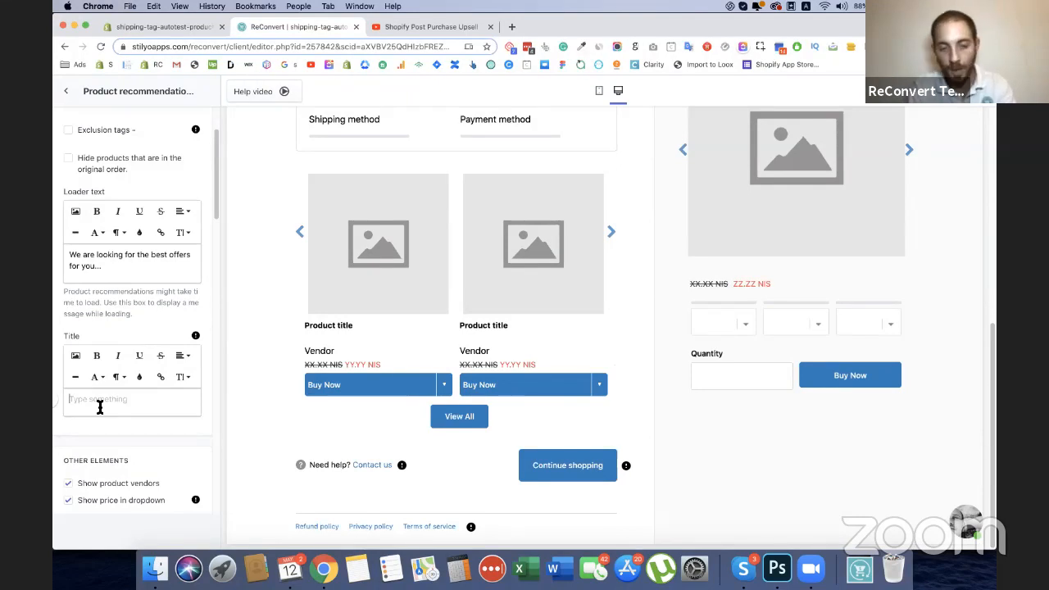
text(Recommenede)
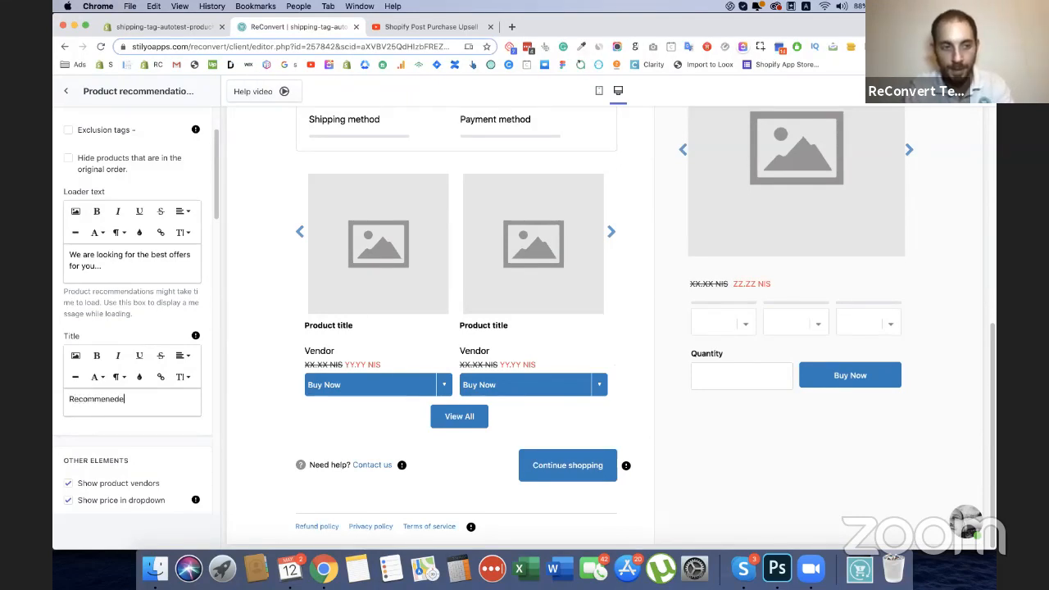
text(d for you)
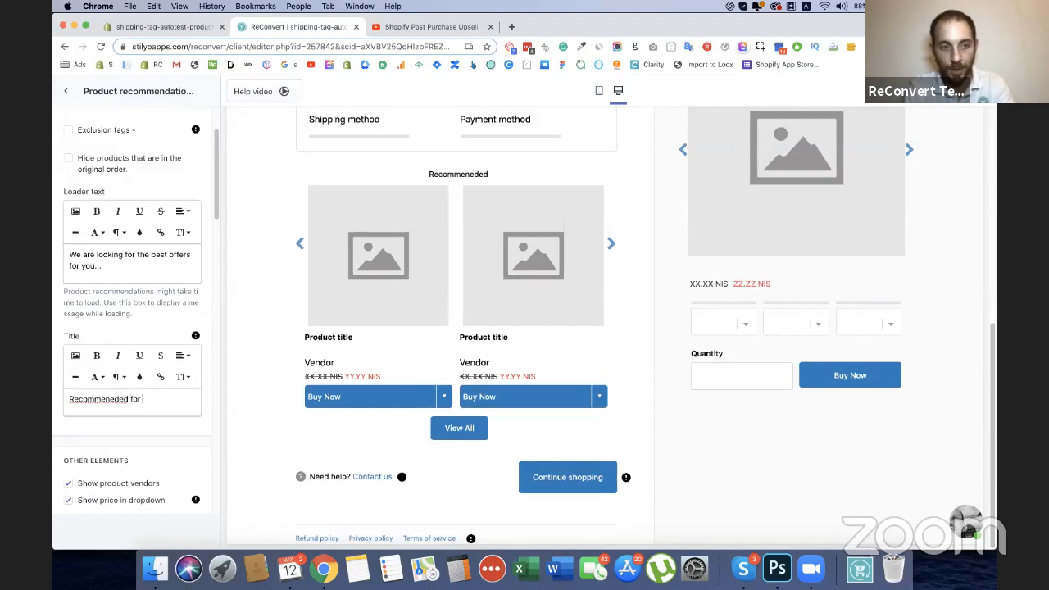
Try to correct the spelling of the first word in the product recommendations title by retyping it and checking the spelling suggestions
double_click(87, 399)
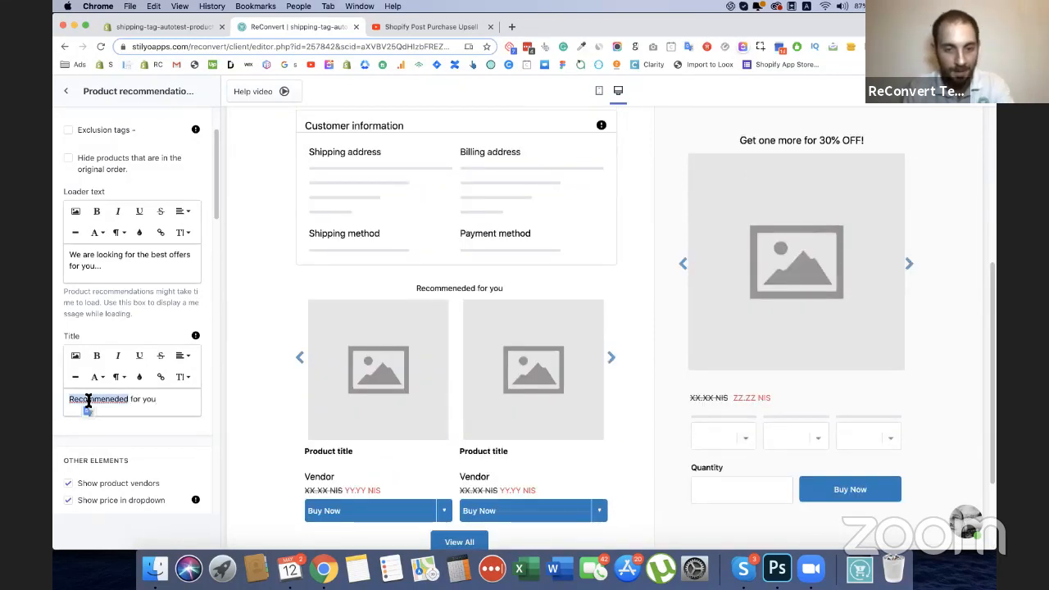
text(recommeneded)
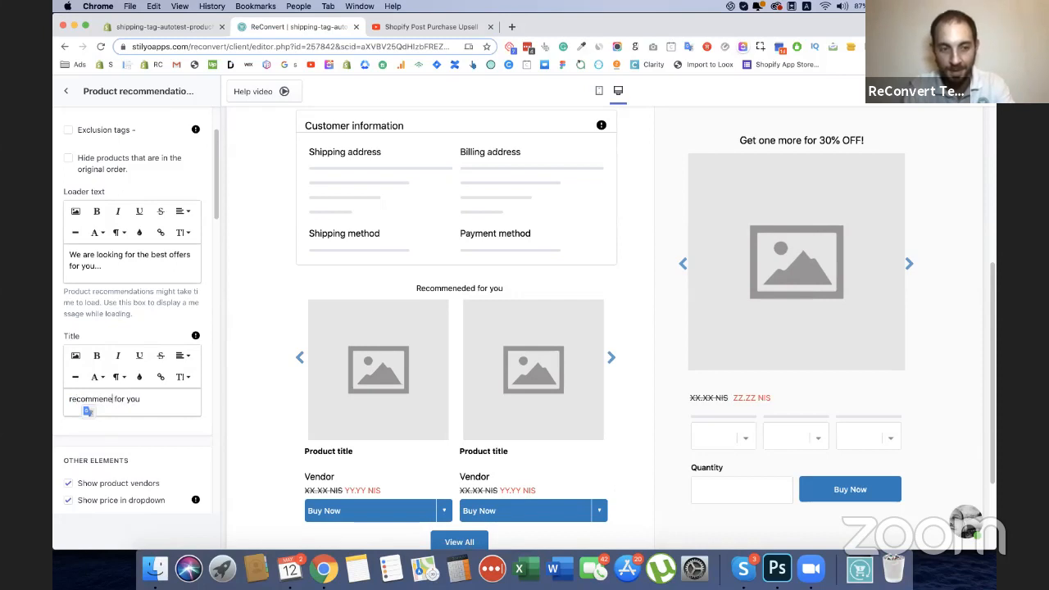
click(72, 399)
key(BackSpace)
text(R)
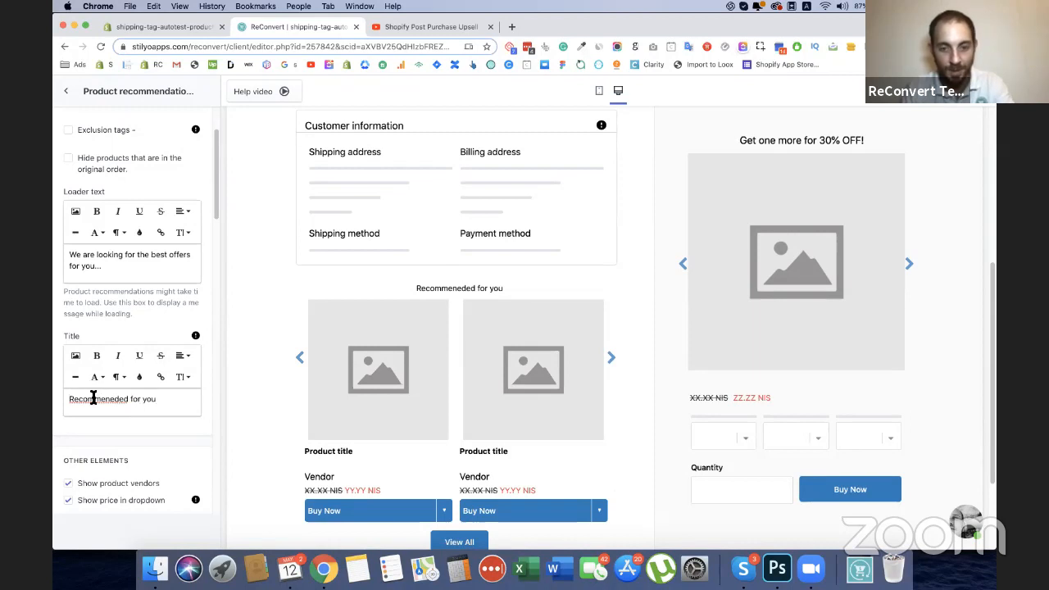
double_click(95, 398)
right_click(95, 399)
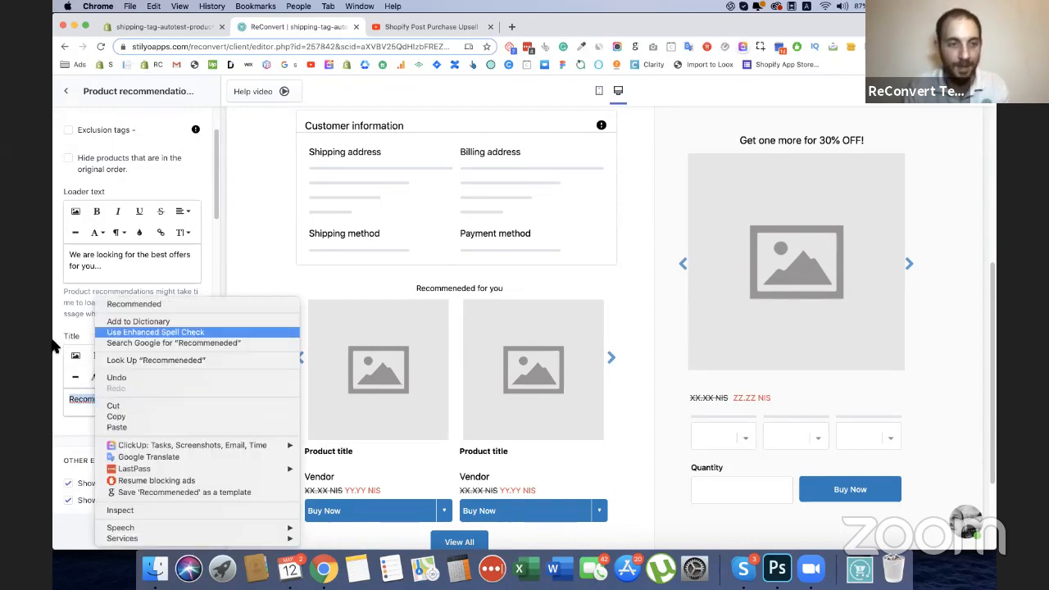
click(449, 333)
scroll(410, 327, down, 3)
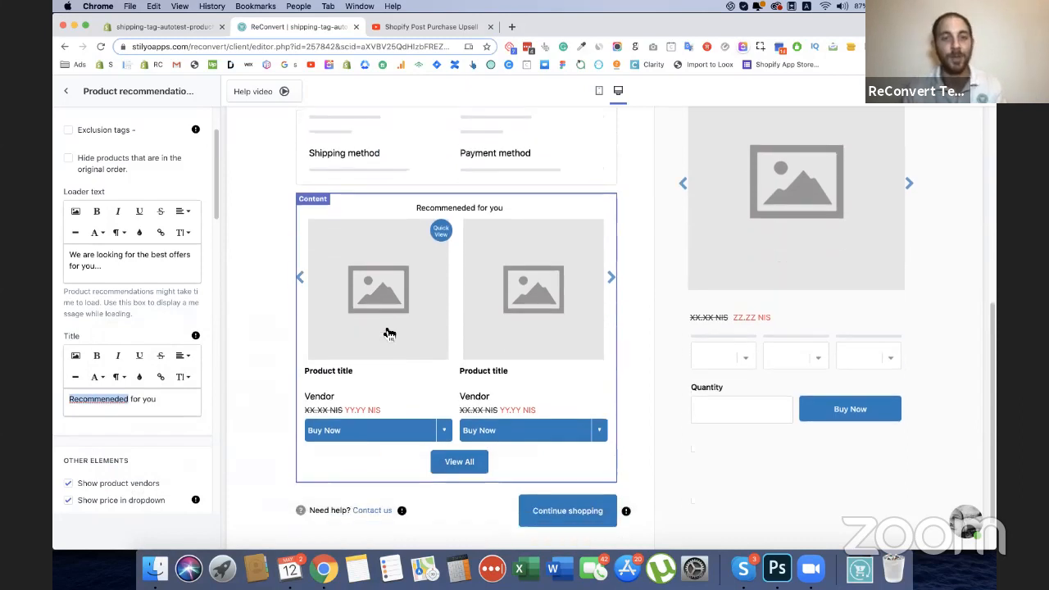
Change the product recommendations title to "Recomeneded for you" and set the products per row to 3
click(96, 401)
key(BackSpace)
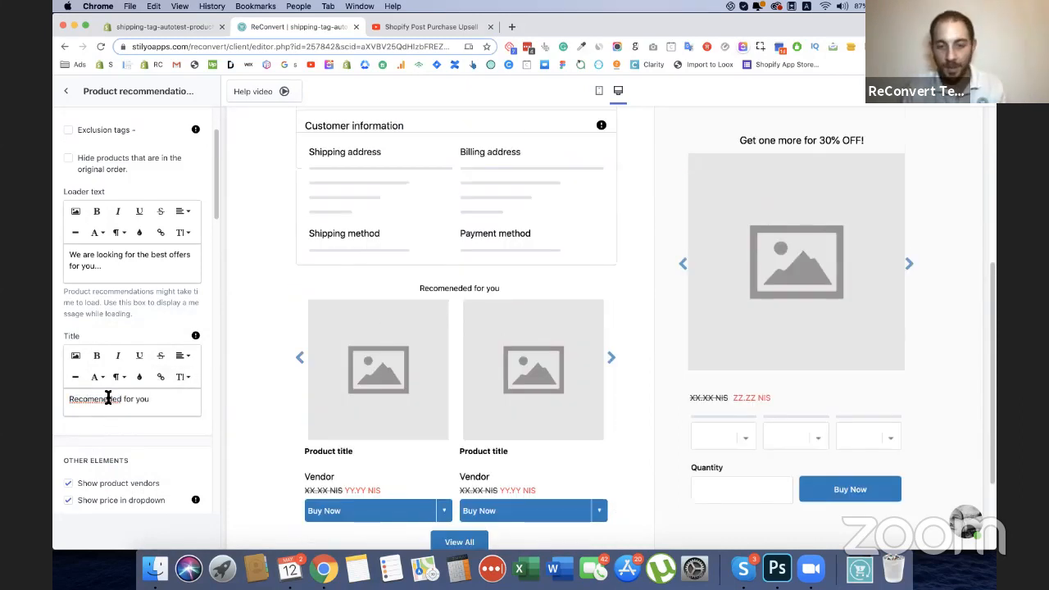
scroll(328, 311, down, 2)
scroll(55, 323, down, 5)
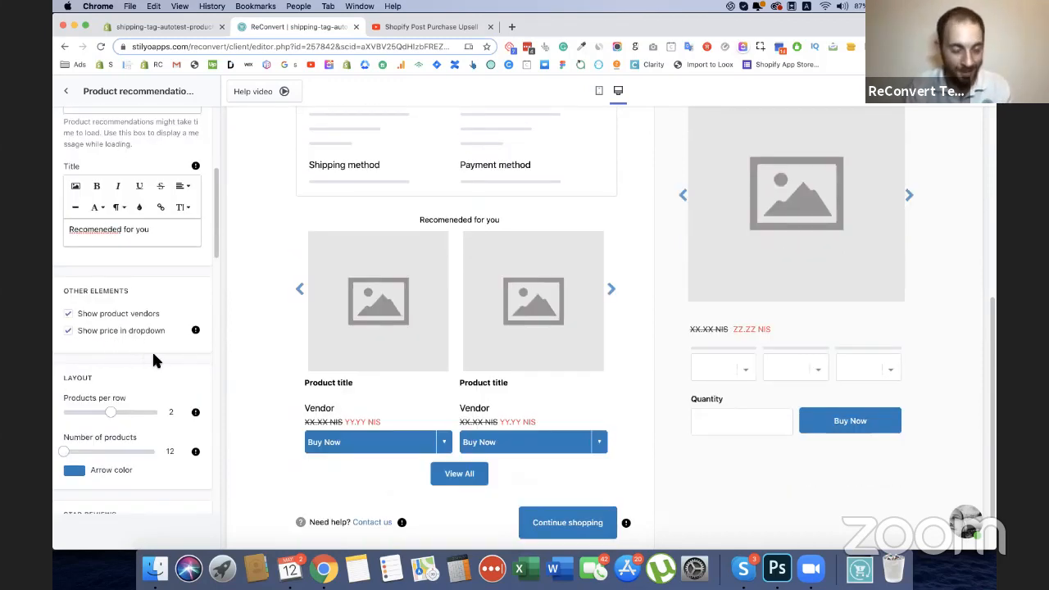
drag(110, 411, 195, 412)
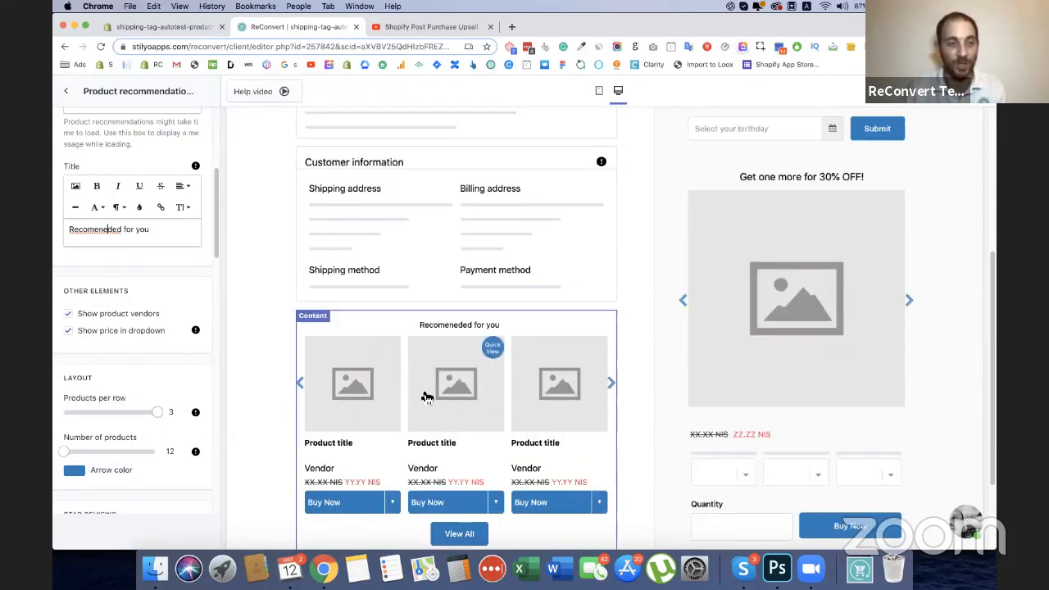
Hide the product vendors and the View all button in the Product recommendations section
scroll(426, 397, down, 1)
click(79, 315)
scroll(82, 319, down, 1)
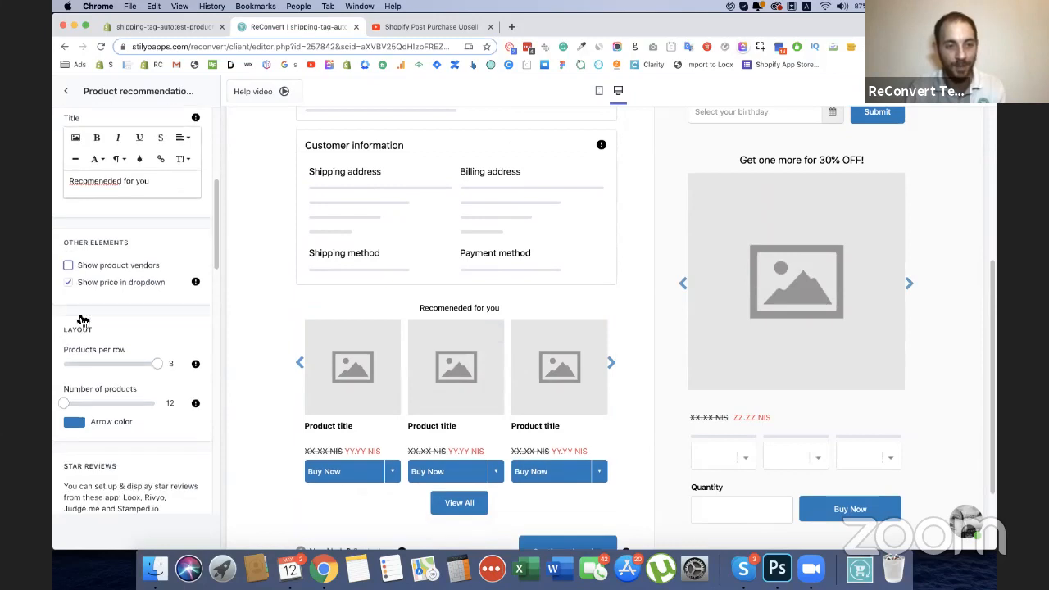
scroll(82, 319, down, 2)
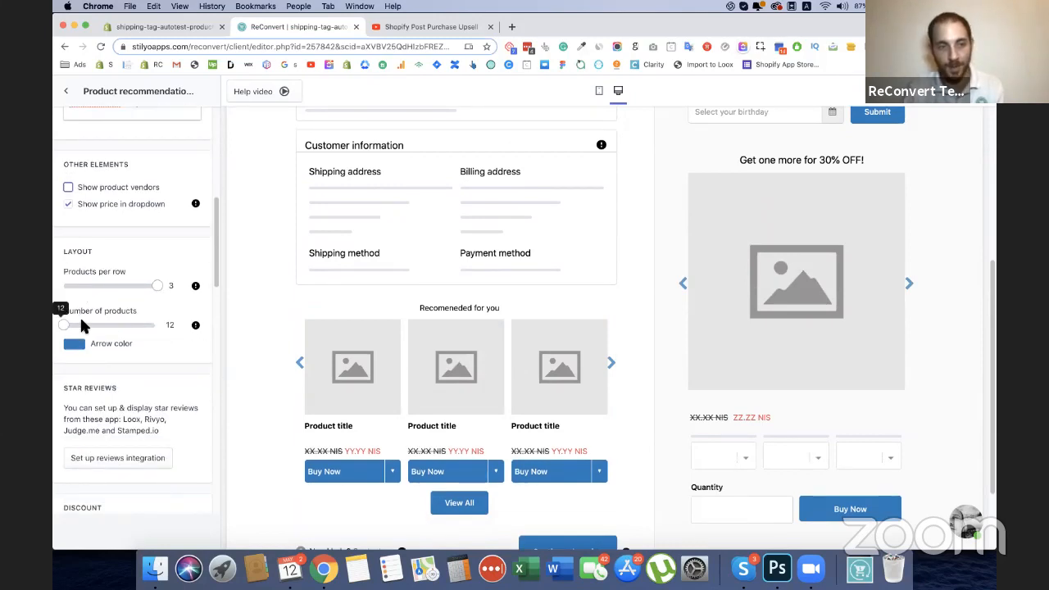
scroll(172, 327, down, 7)
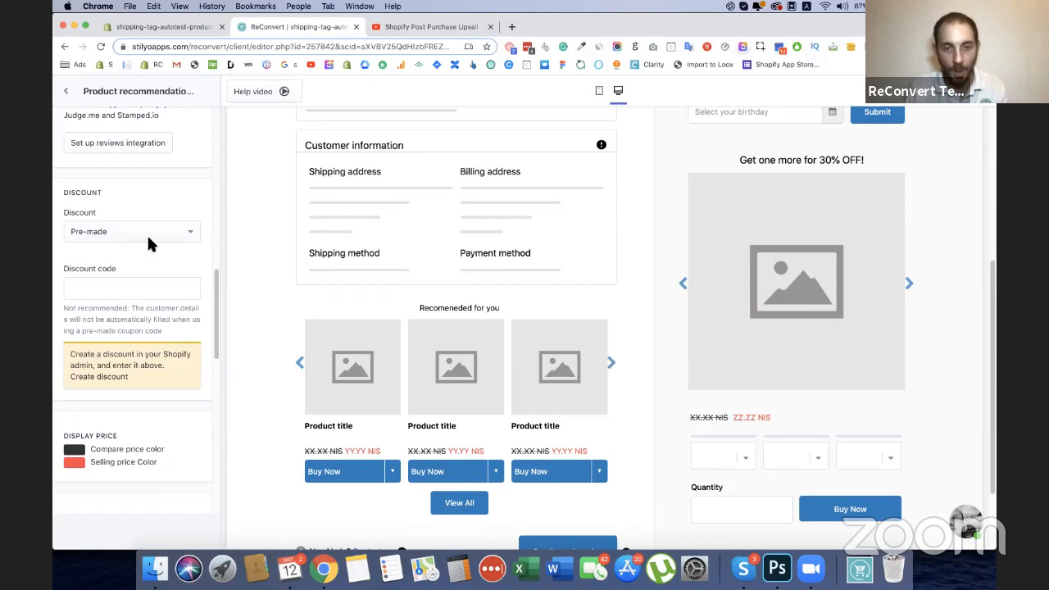
scroll(148, 245, down, 4)
scroll(155, 283, down, 9)
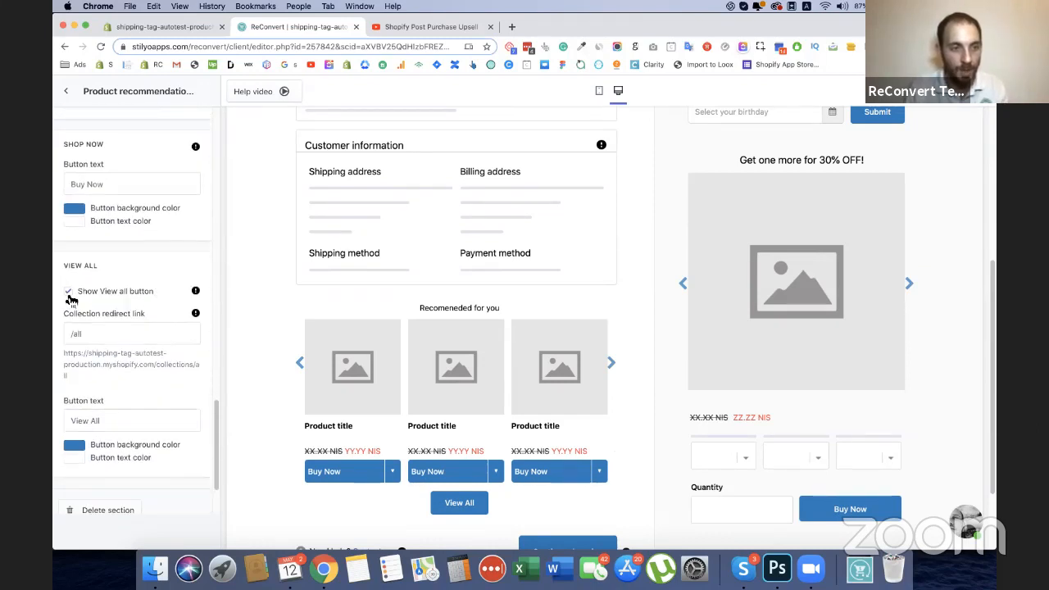
click(69, 290)
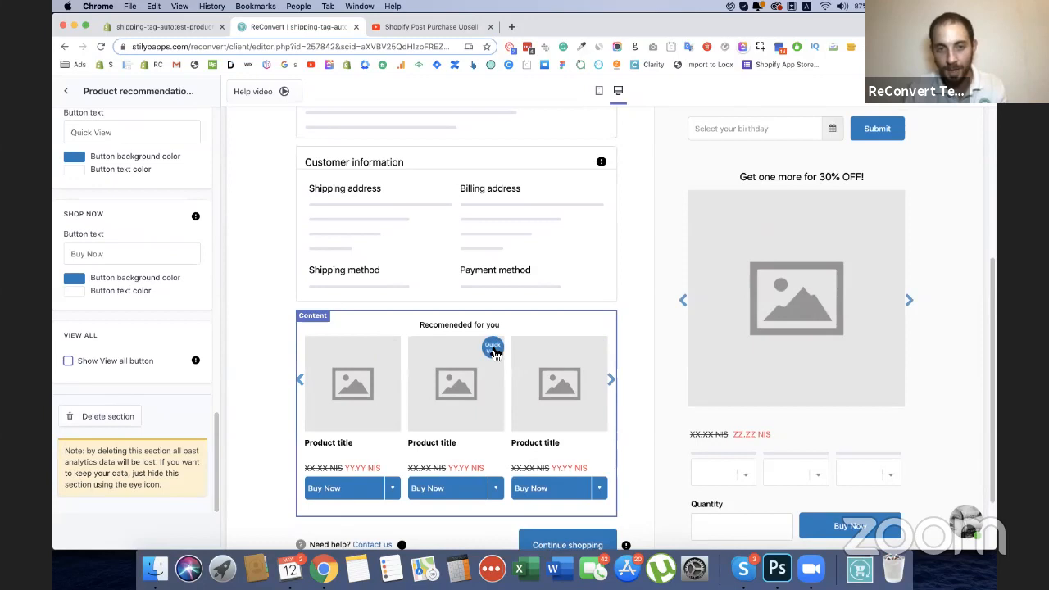
Preview the Quick View popup of a recommended product and close it again
click(495, 347)
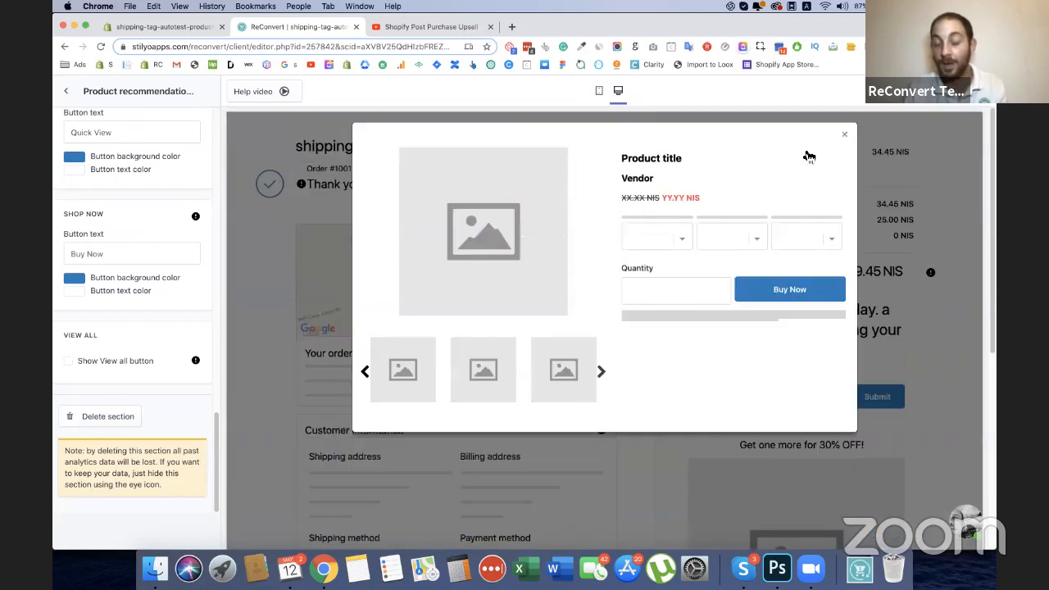
click(847, 138)
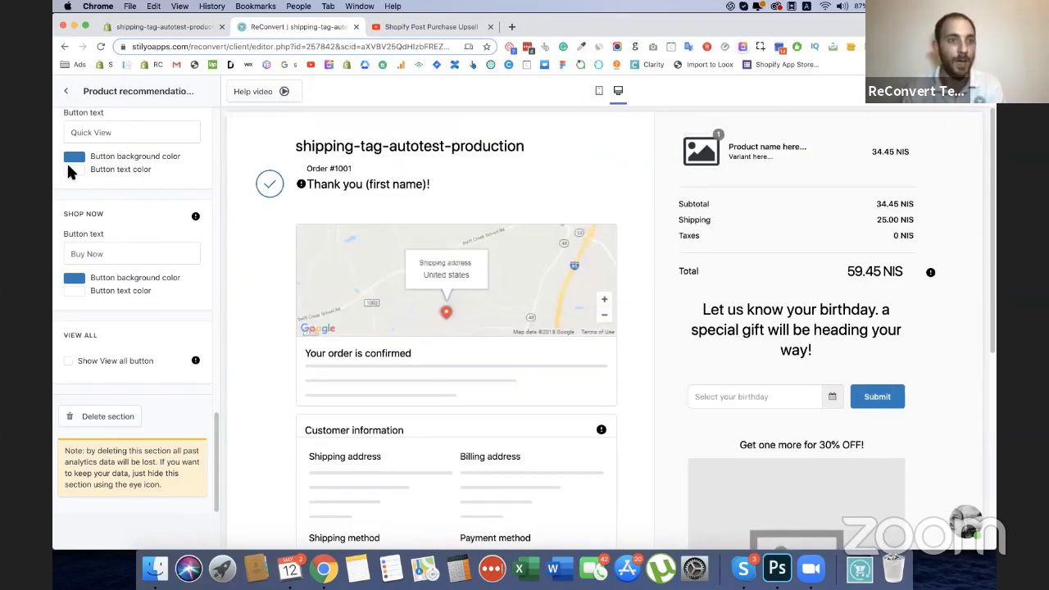
Return to the Left Area and add a Social sharing section to it
scroll(75, 173, up, 10)
click(71, 92)
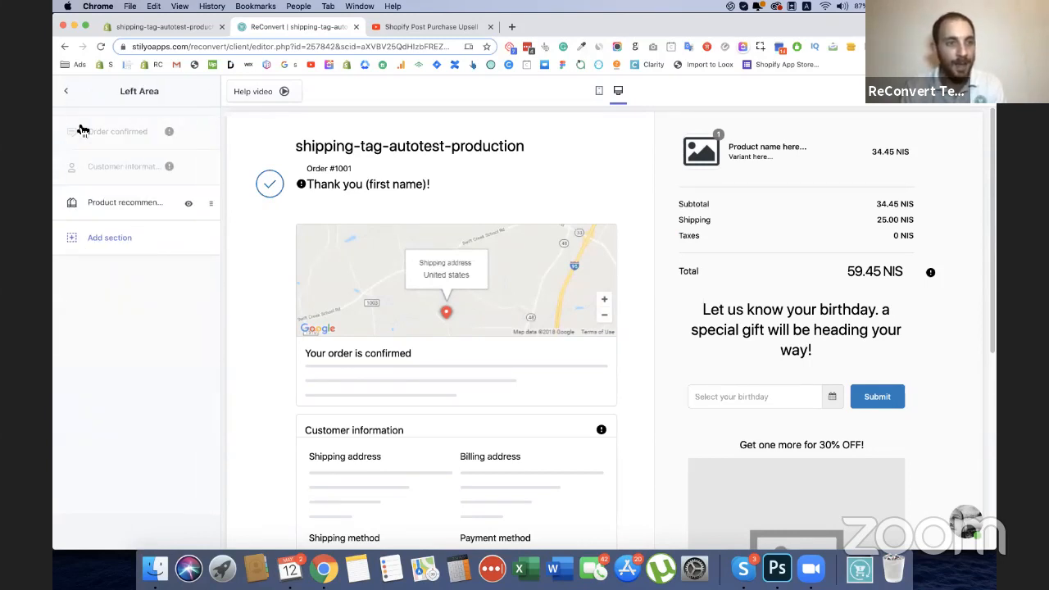
click(95, 237)
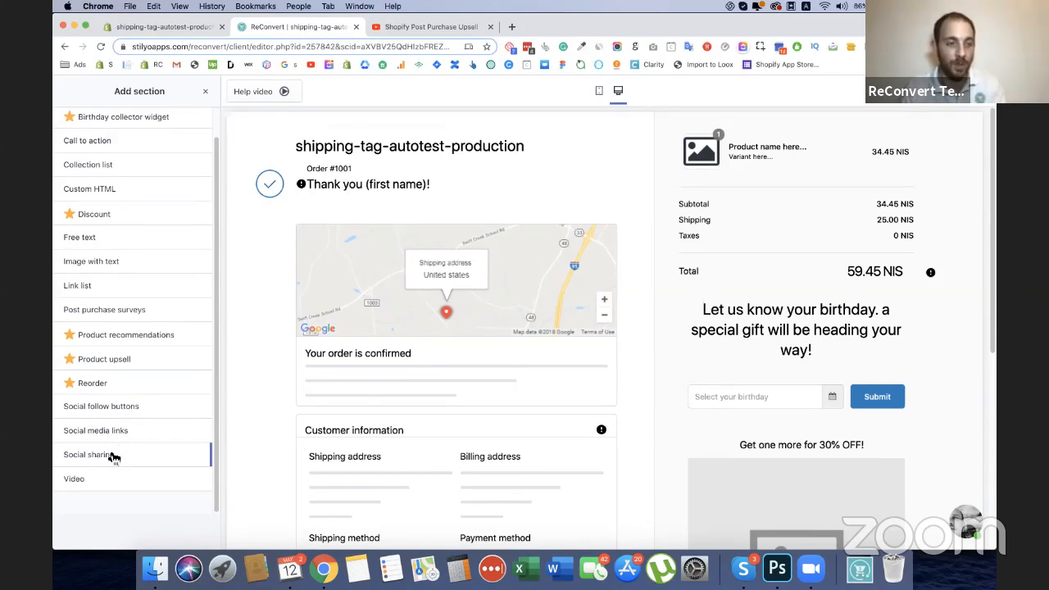
click(194, 452)
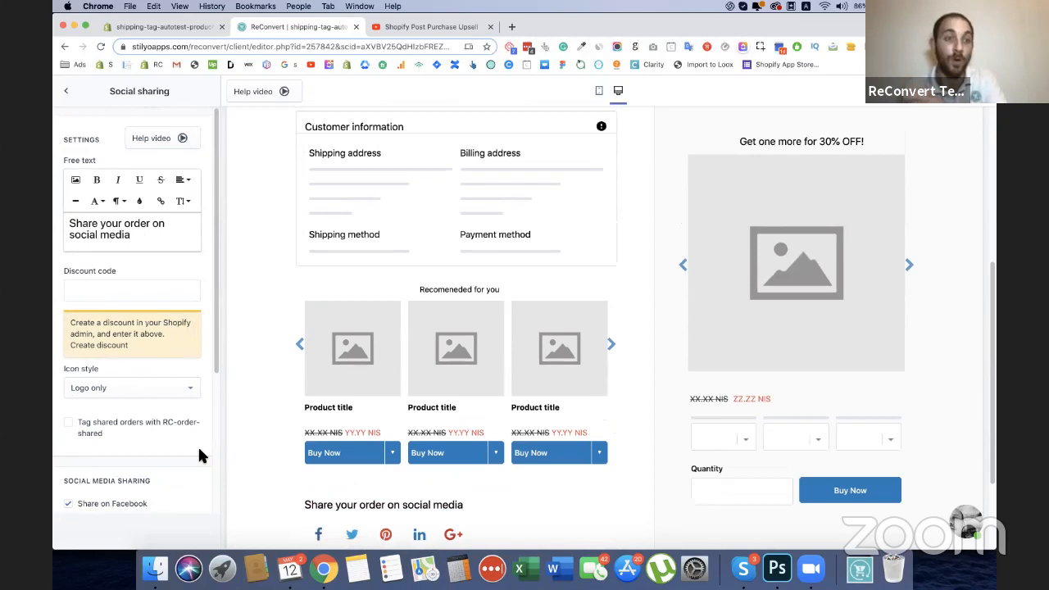
Extend the social sharing text to "Share your order on social media and give your friends 10% off their first order"
click(141, 295)
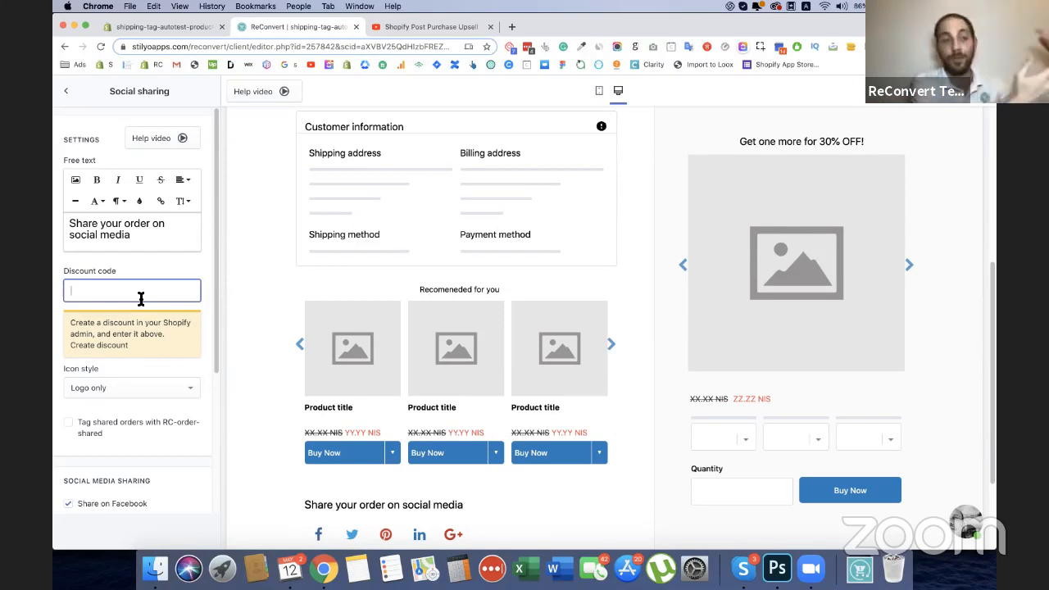
click(131, 235)
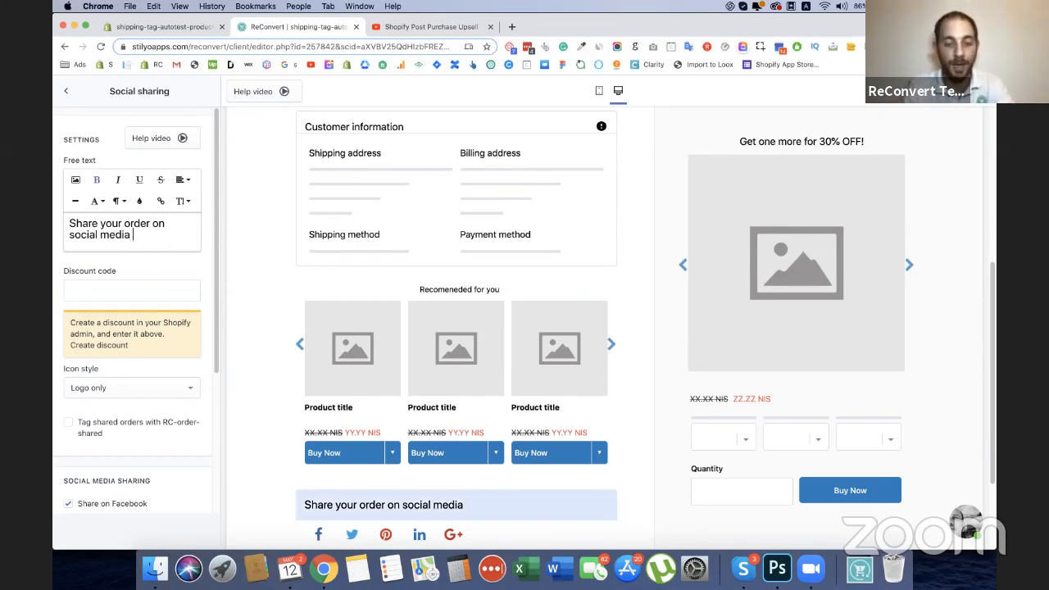
text(and giv)
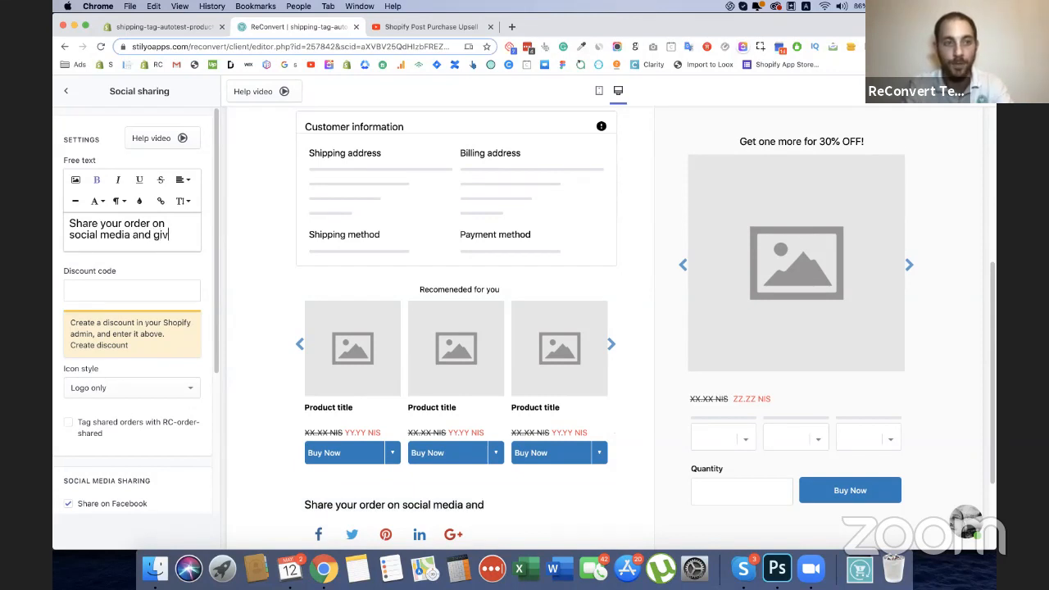
text(e your )
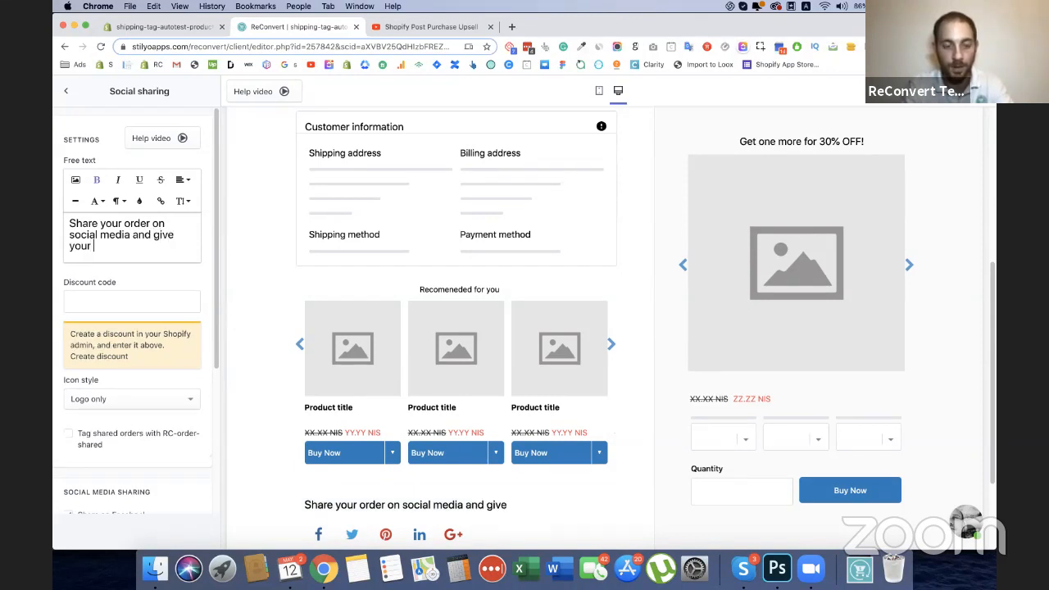
text(friends)
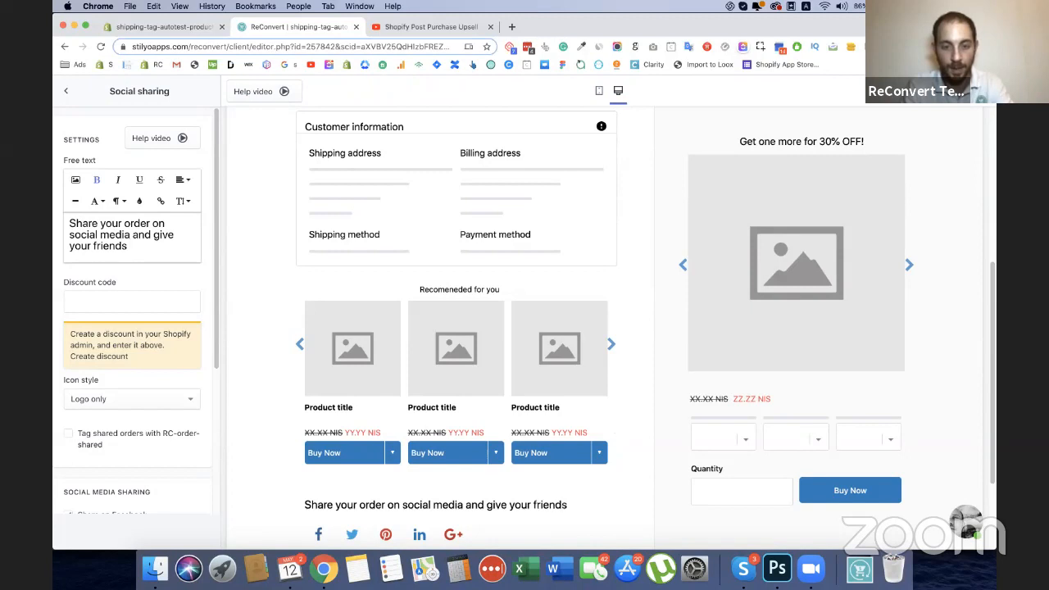
text( 10% odd)
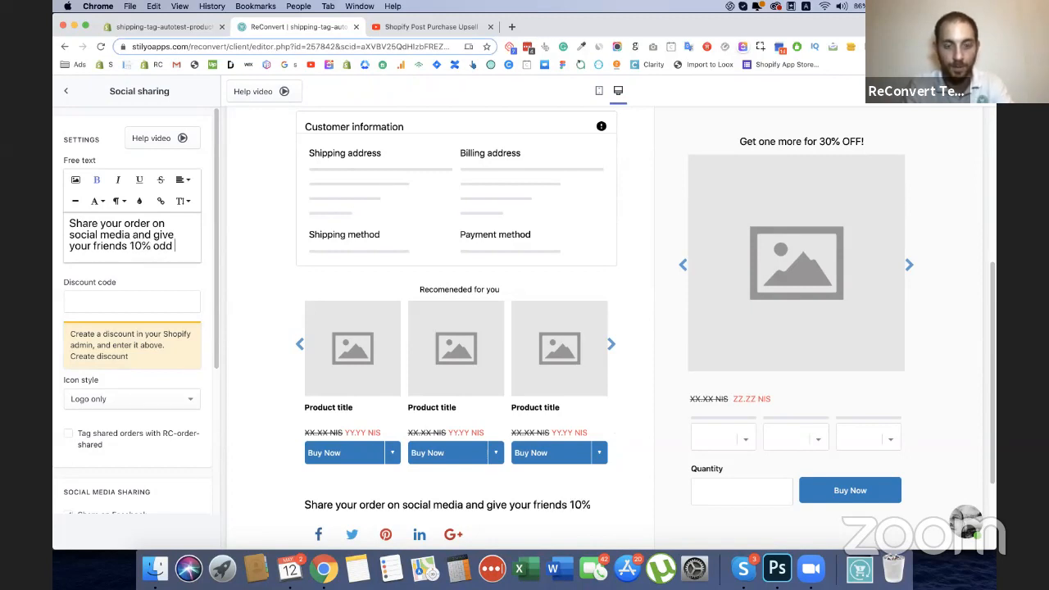
key(BackSpace)
key(BackSpace)
text(ff their first order)
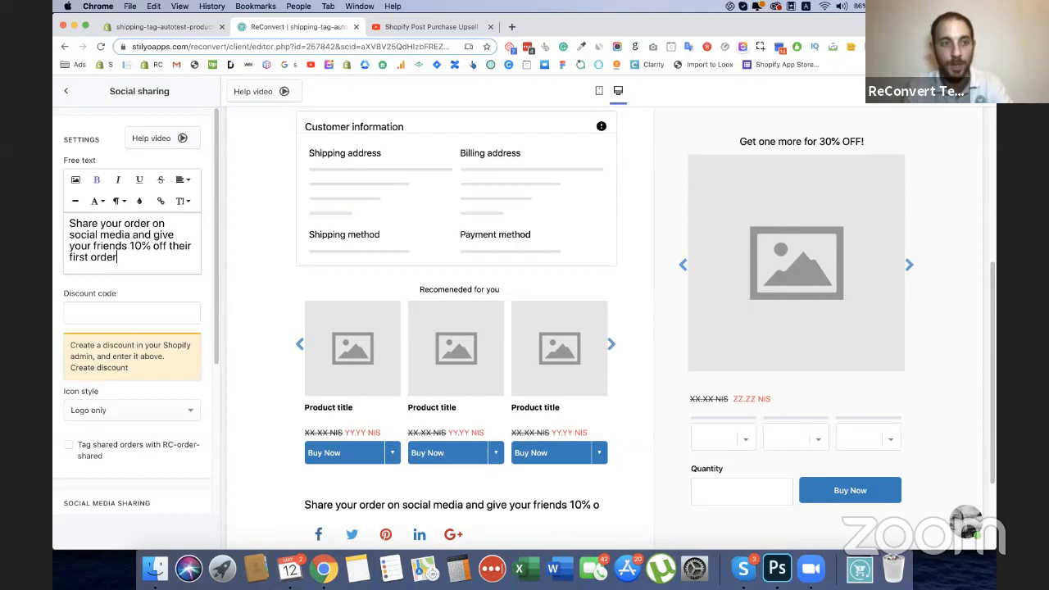
scroll(418, 369, down, 4)
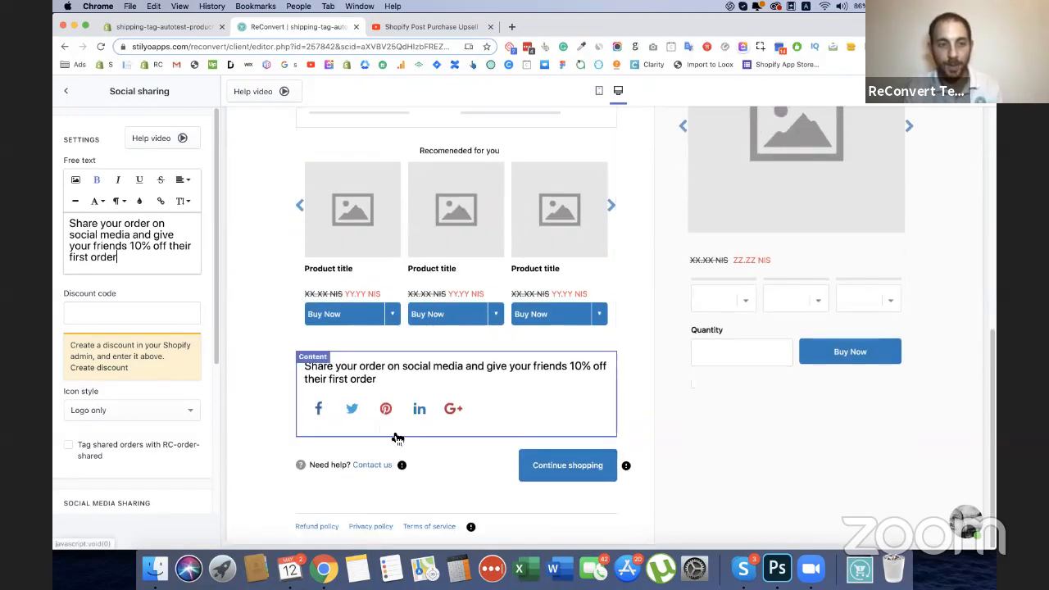
Leave the social sharing discount code empty and turn off the Share on Google+ option
click(139, 312)
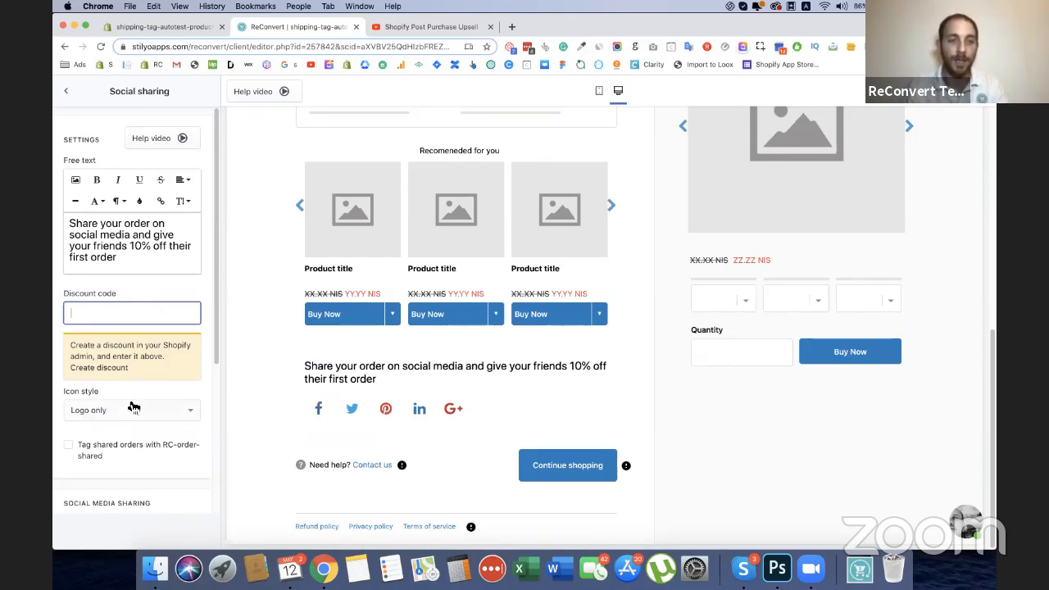
scroll(127, 374, down, 2)
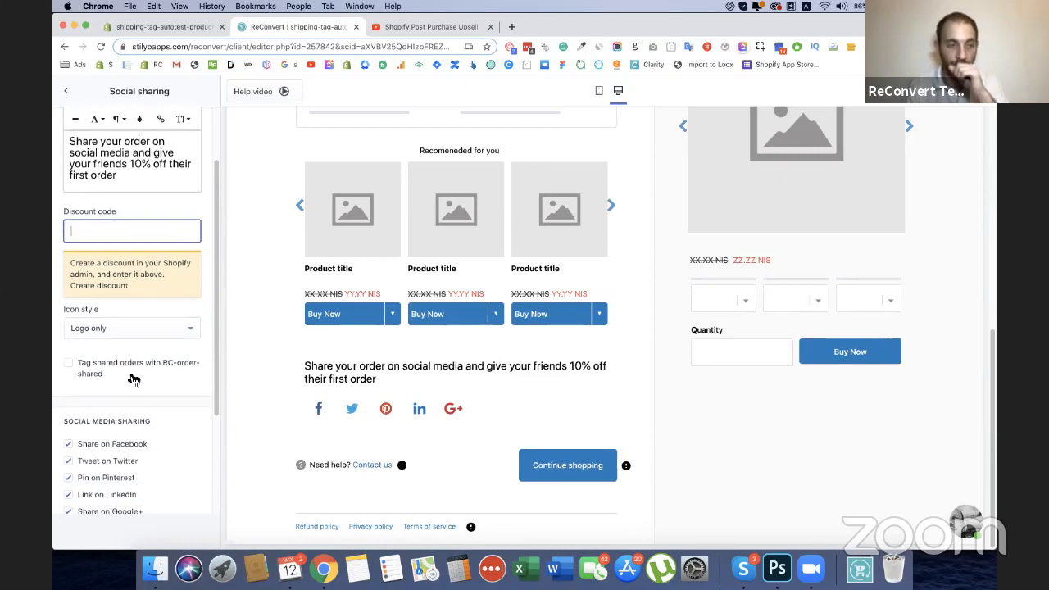
scroll(133, 379, down, 2)
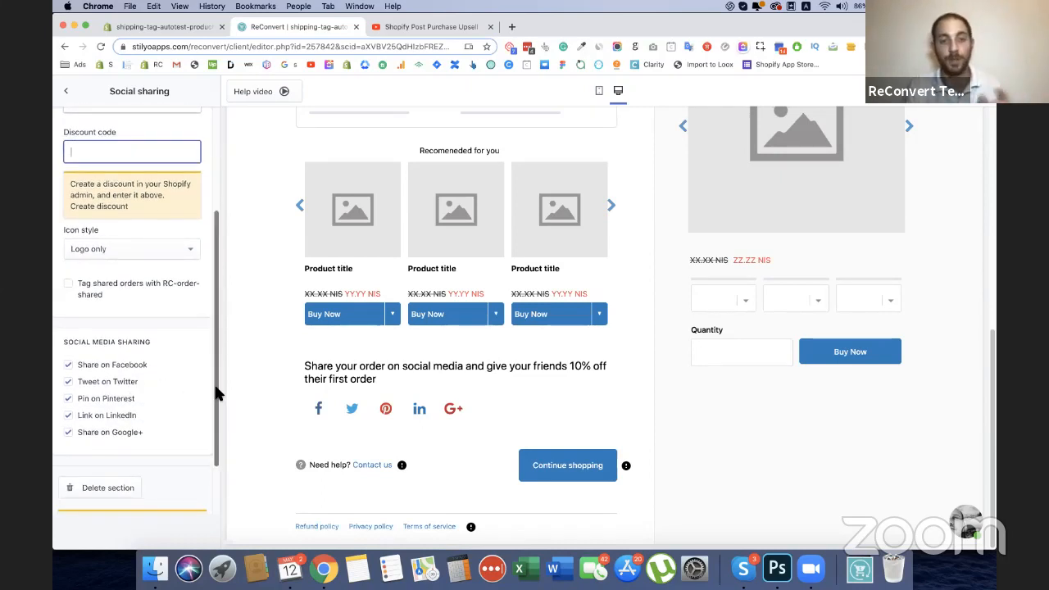
click(136, 433)
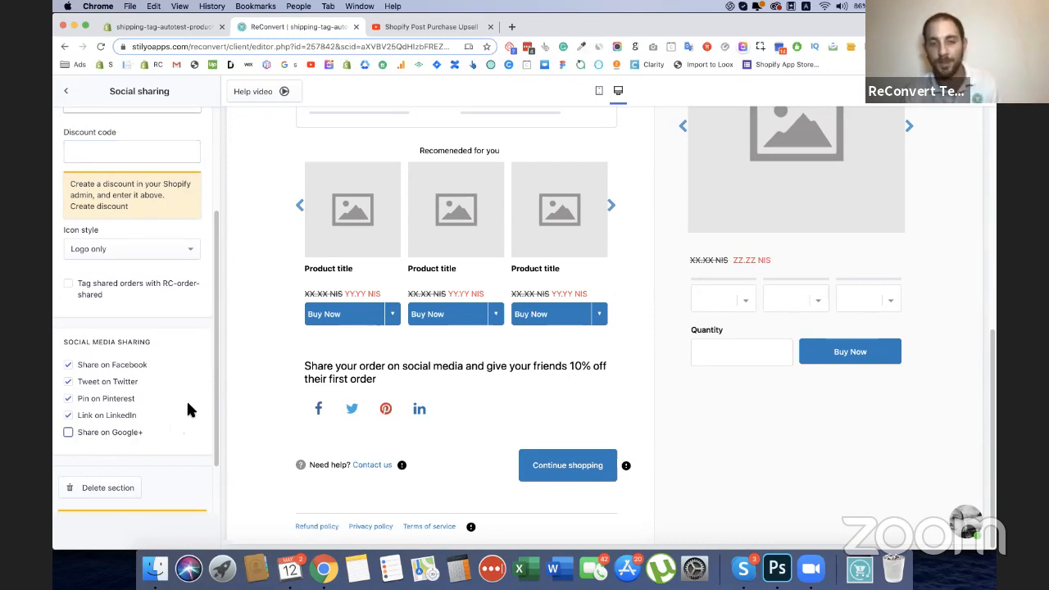
Move the Social sharing section directly below Order confirmed in the Left Area and check its placement in the page preview
click(66, 91)
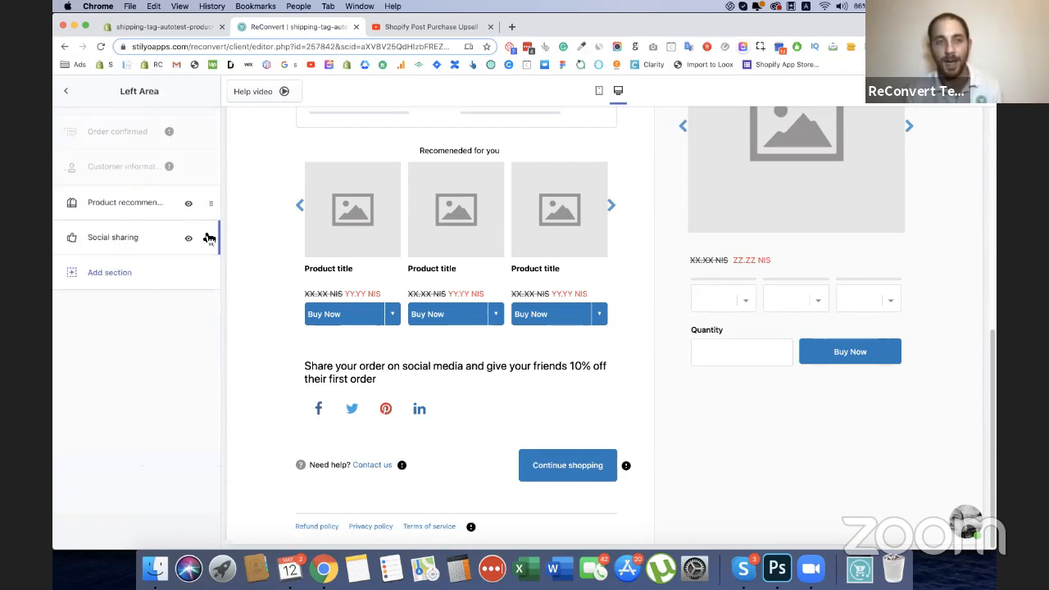
drag(214, 238, 215, 161)
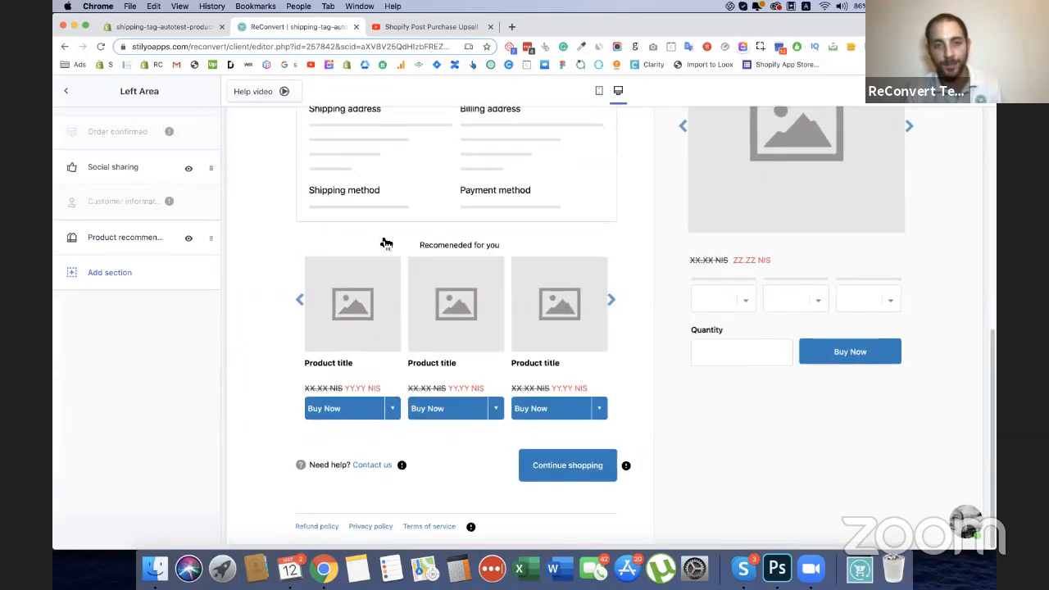
scroll(577, 353, up, 10)
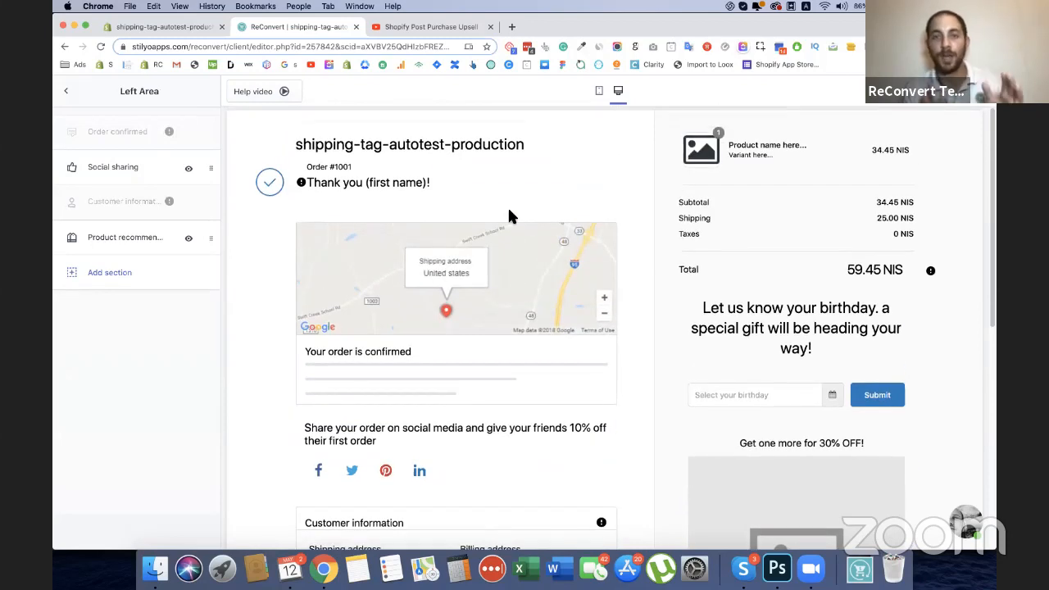
Review the whole thank you page preview, including social sharing, the birthday collector, the 30% upsell and the product recommendations
scroll(449, 200, down, 2)
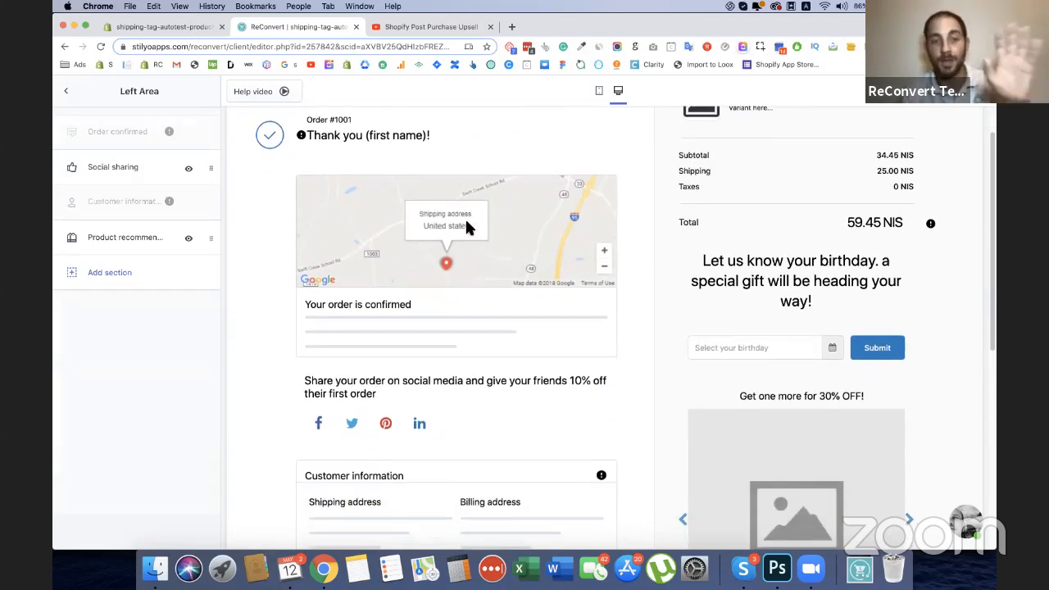
scroll(851, 305, down, 1)
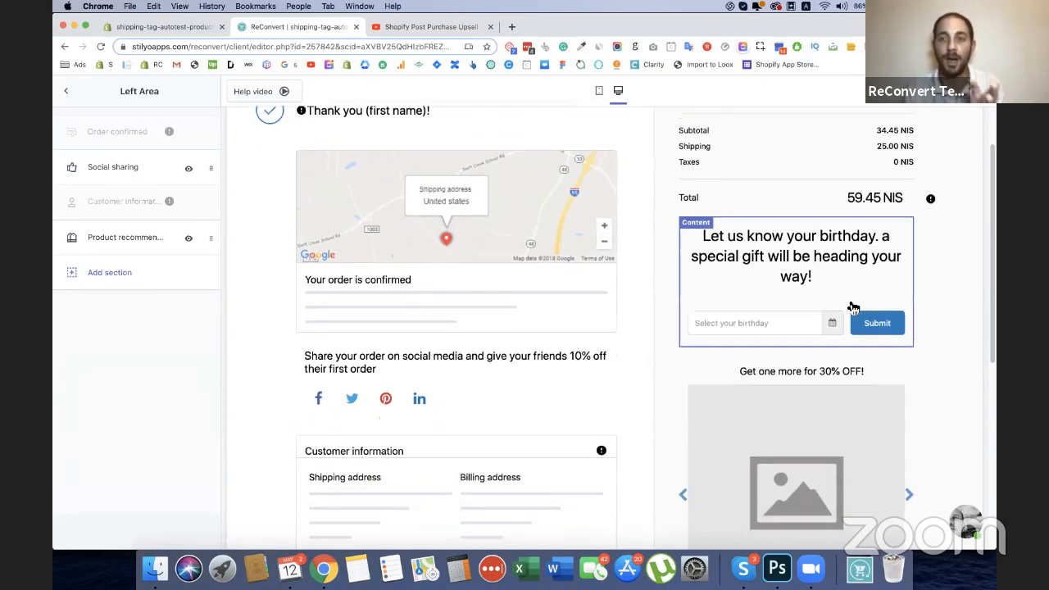
scroll(852, 307, down, 2)
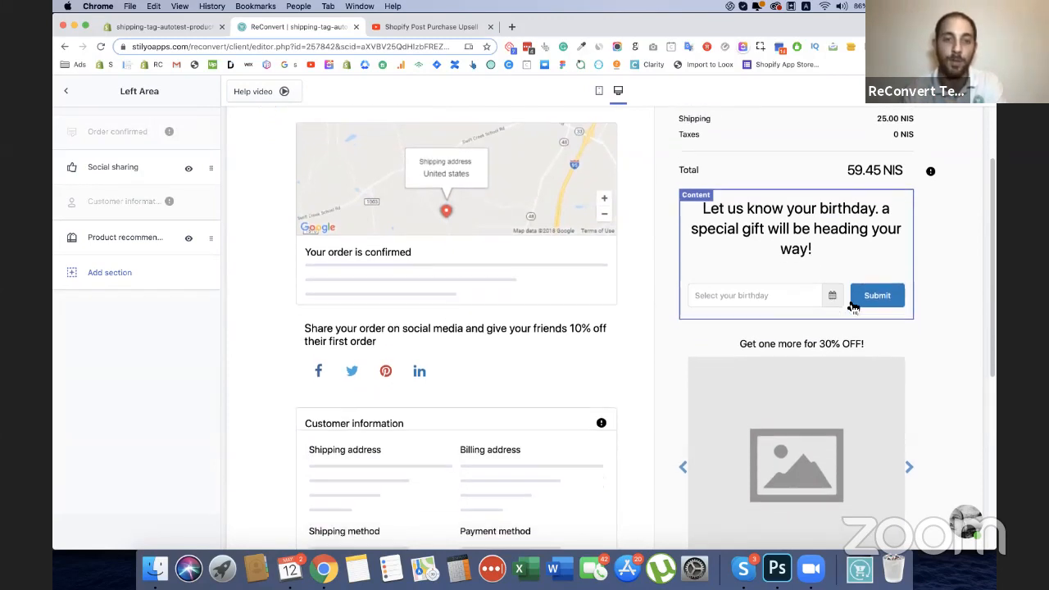
scroll(852, 305, up, 1)
scroll(832, 279, down, 2)
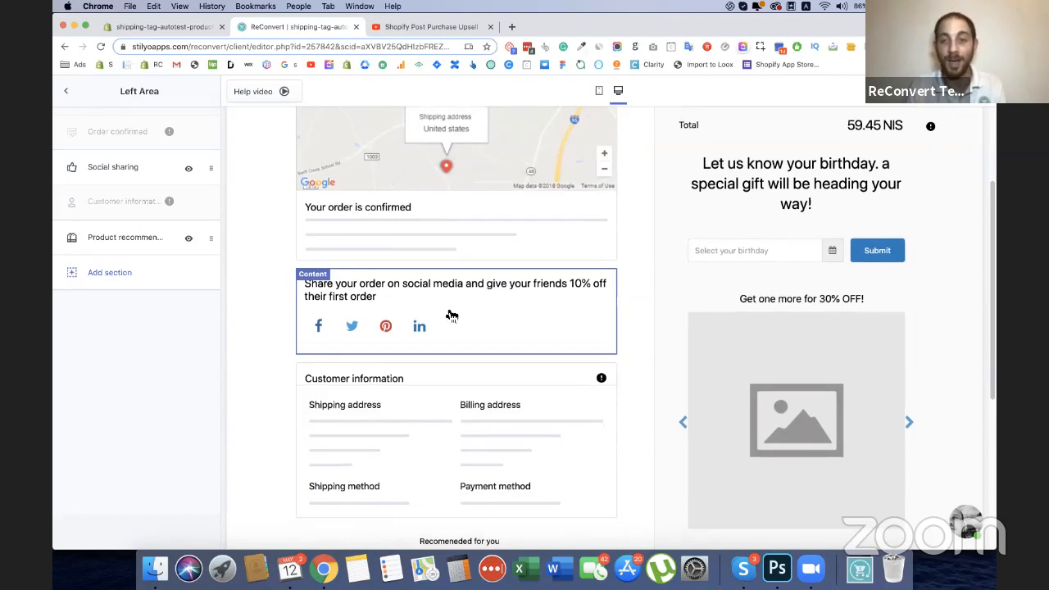
scroll(815, 304, down, 2)
scroll(798, 302, down, 3)
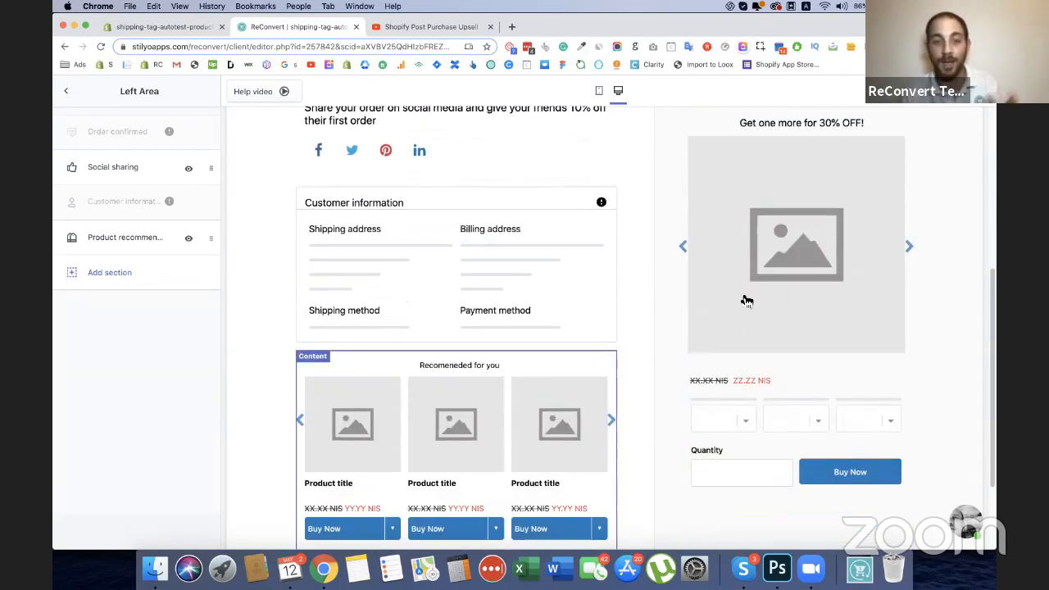
scroll(745, 298, down, 3)
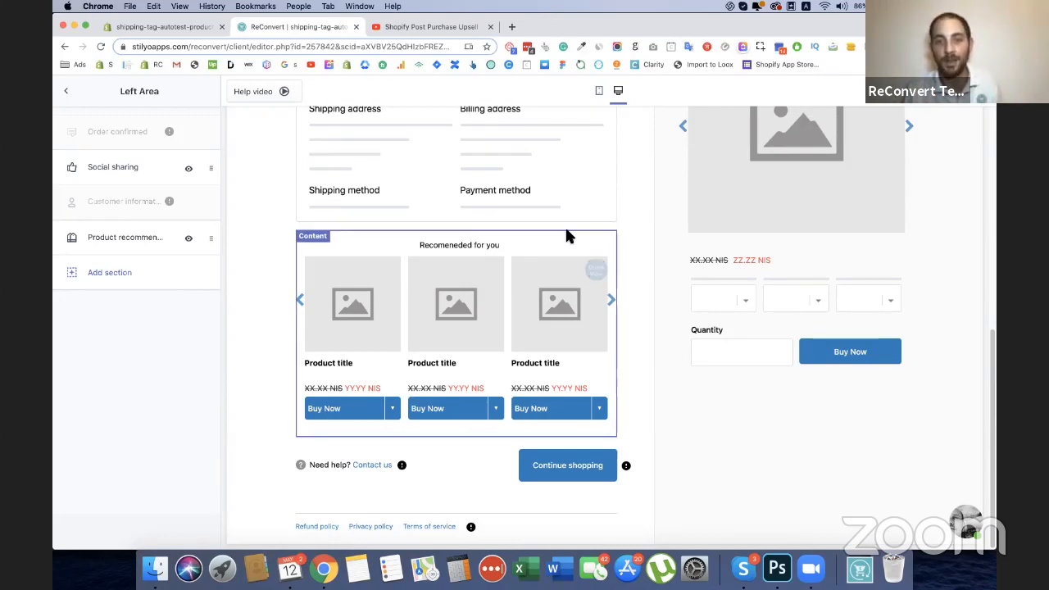
scroll(631, 353, up, 10)
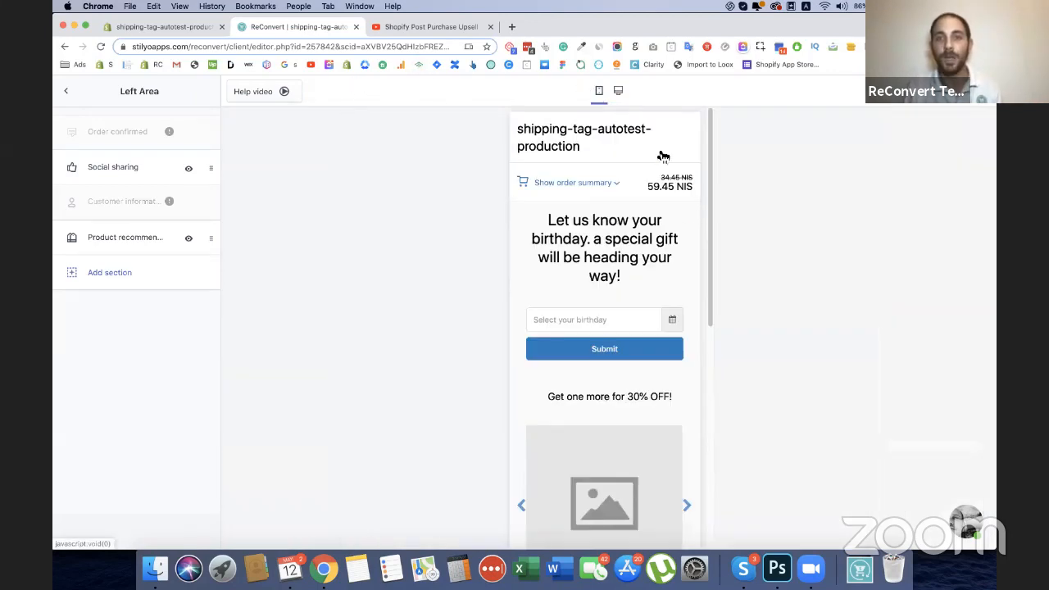
Check the thank you page in the mobile preview down to the product recommendations and switch back to the desktop preview
click(598, 91)
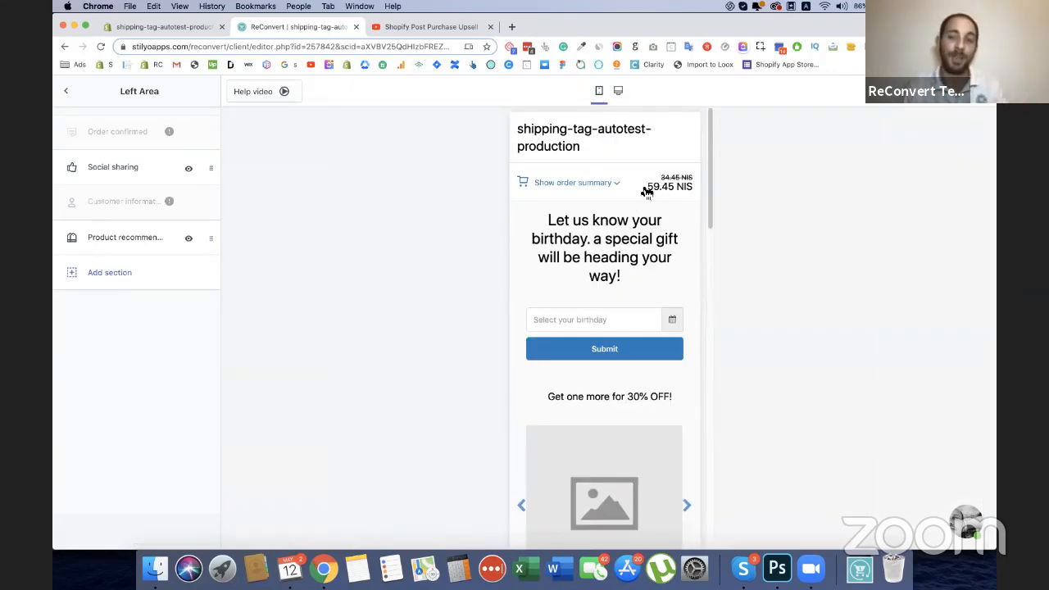
scroll(637, 205, down, 5)
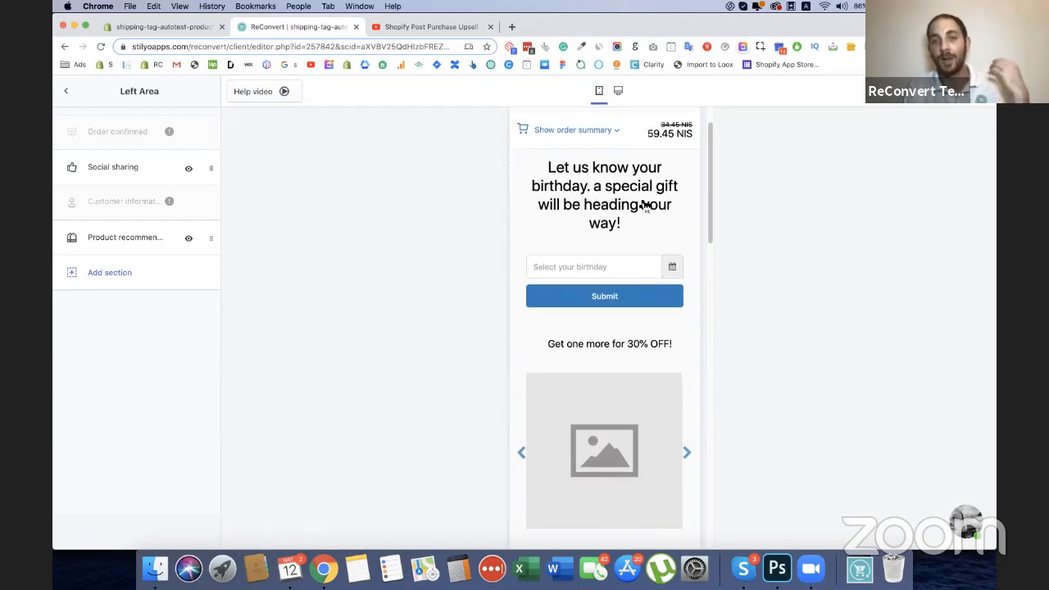
scroll(620, 240, down, 10)
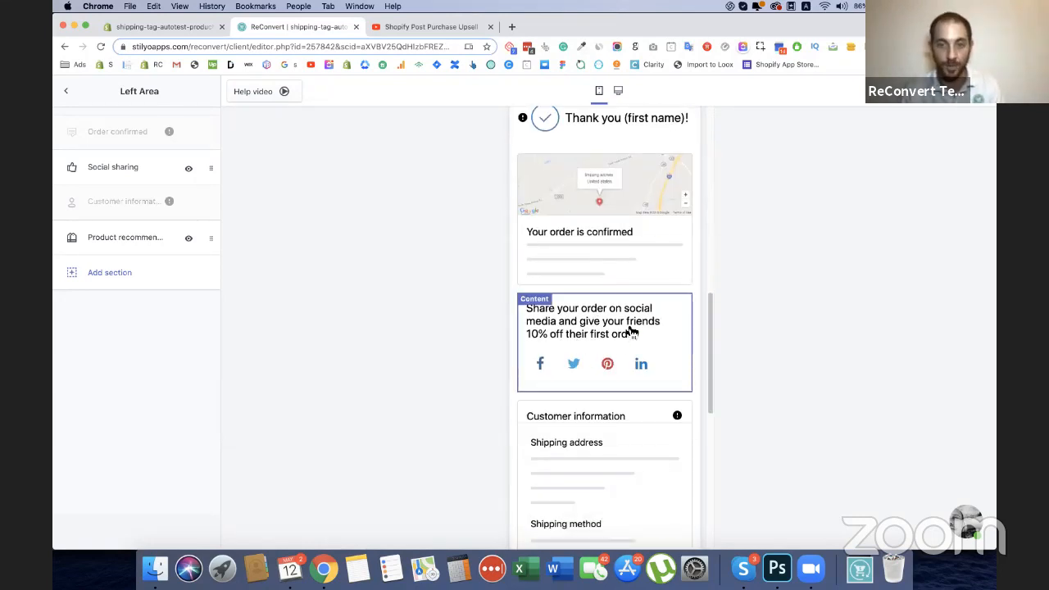
scroll(631, 330, down, 10)
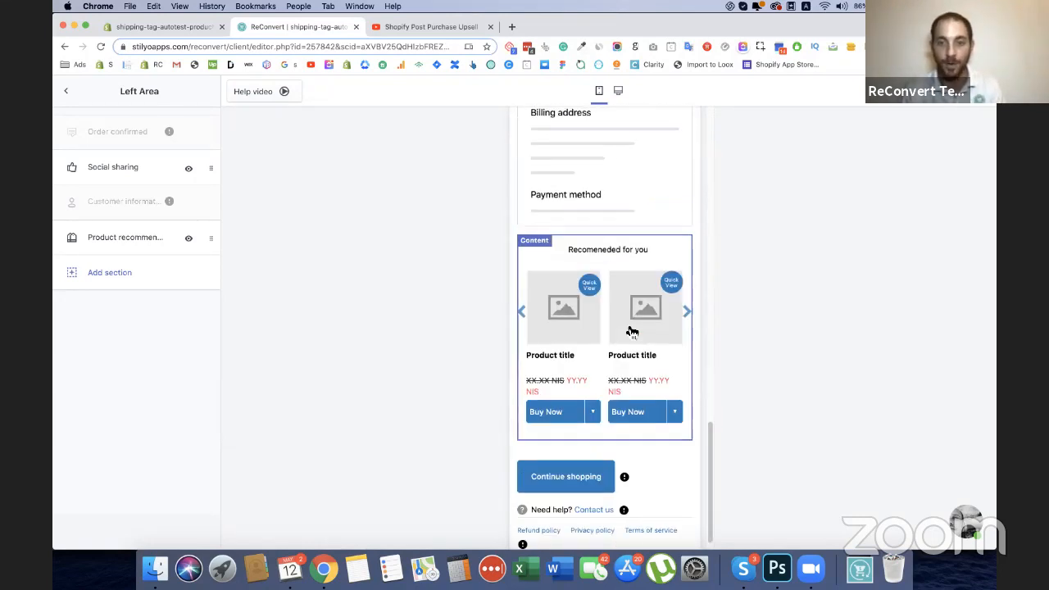
click(686, 310)
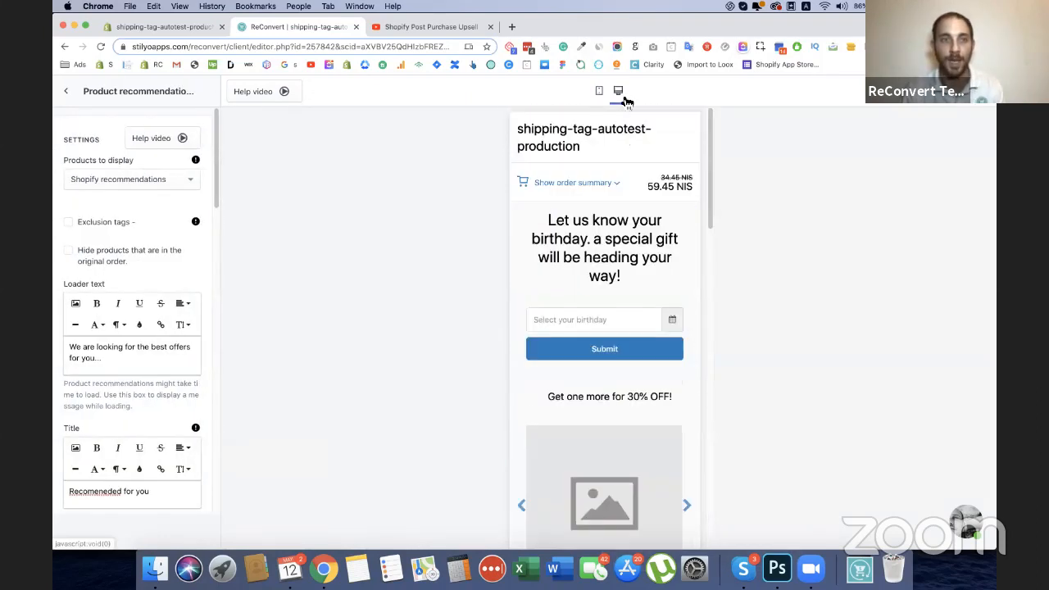
click(619, 92)
Open the Pop-up with timer in the template's general settings, preview the pop-up and enable it
click(69, 98)
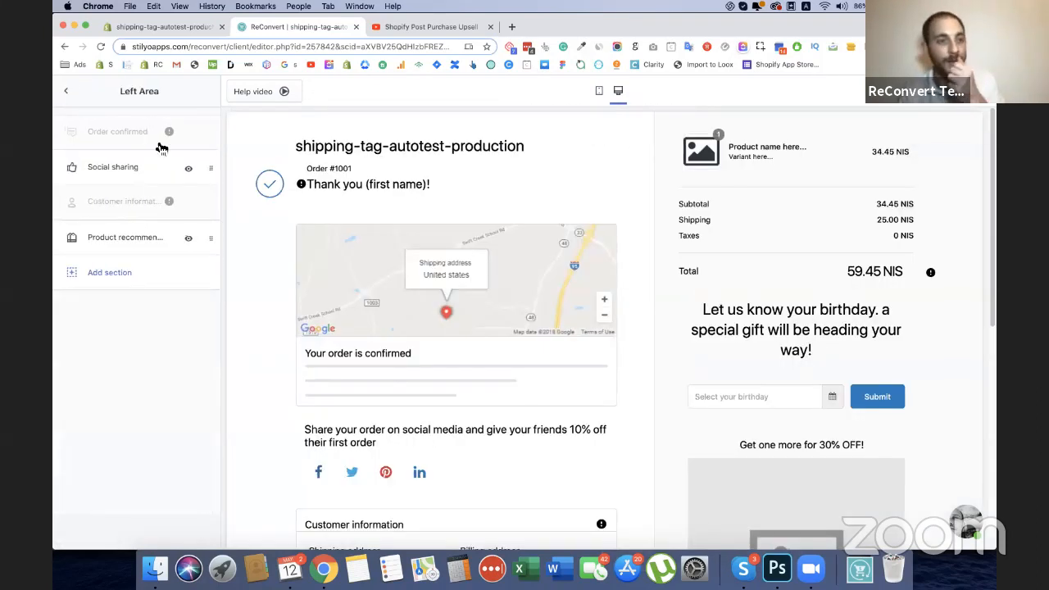
click(65, 93)
click(180, 123)
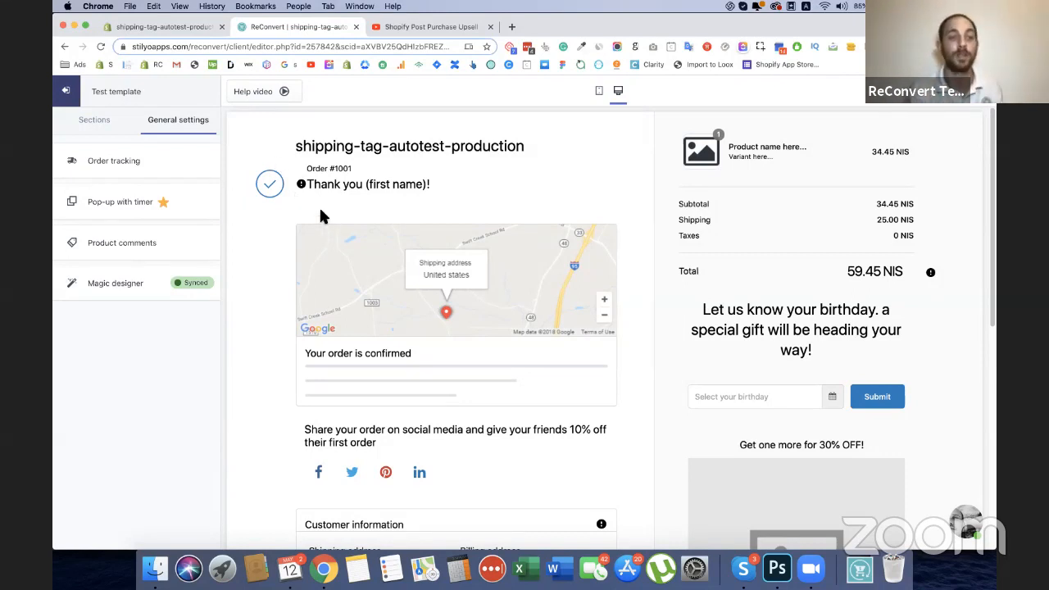
click(105, 202)
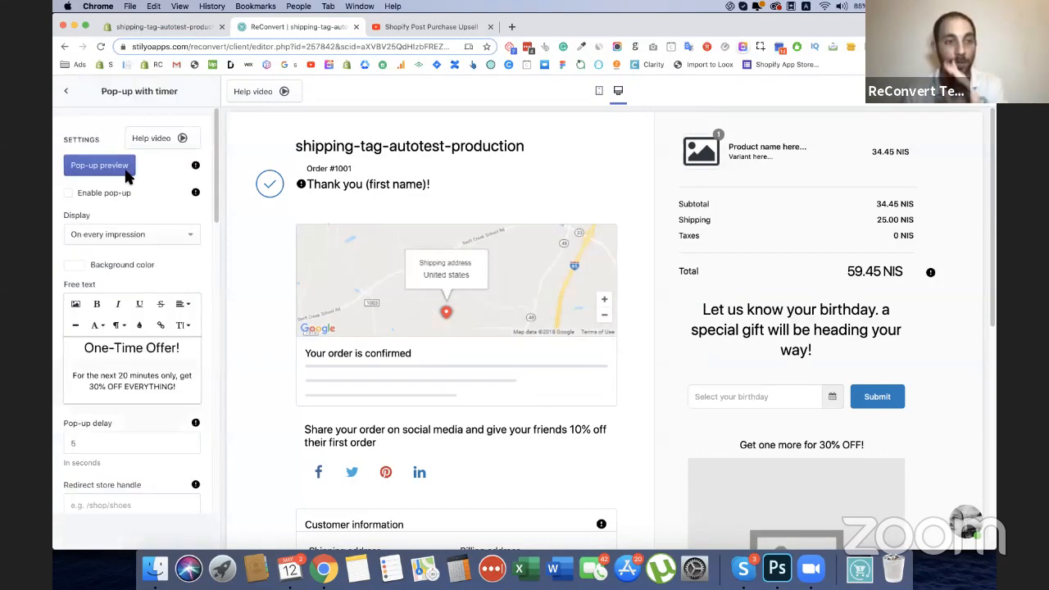
click(68, 93)
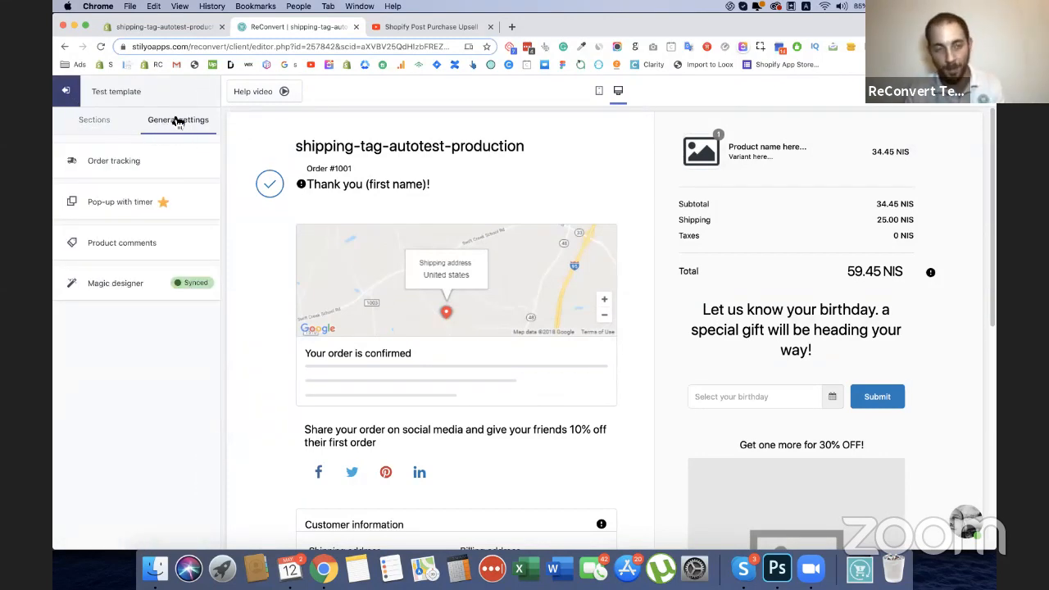
click(95, 204)
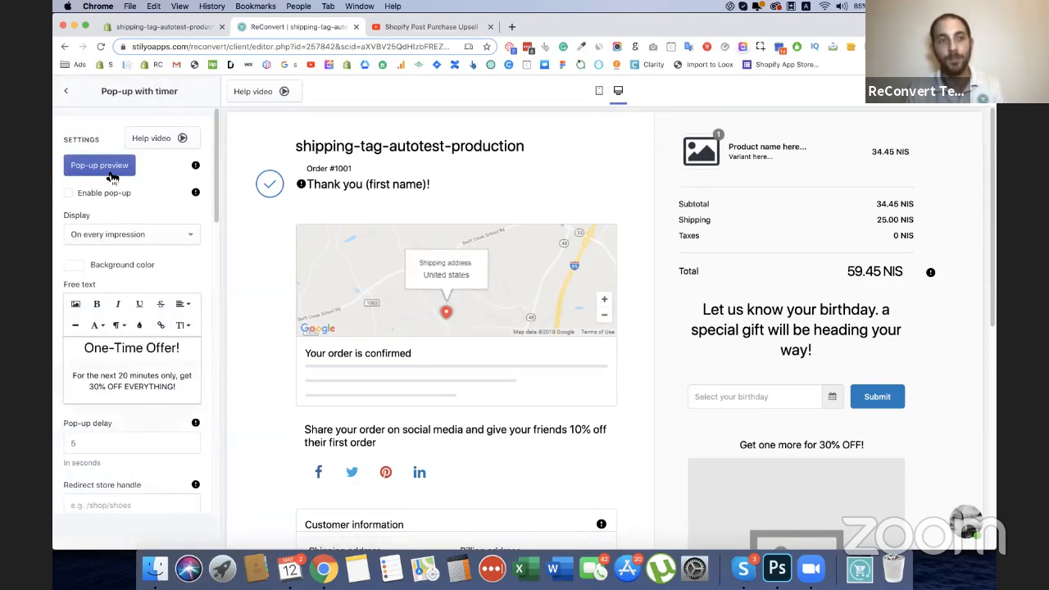
click(110, 173)
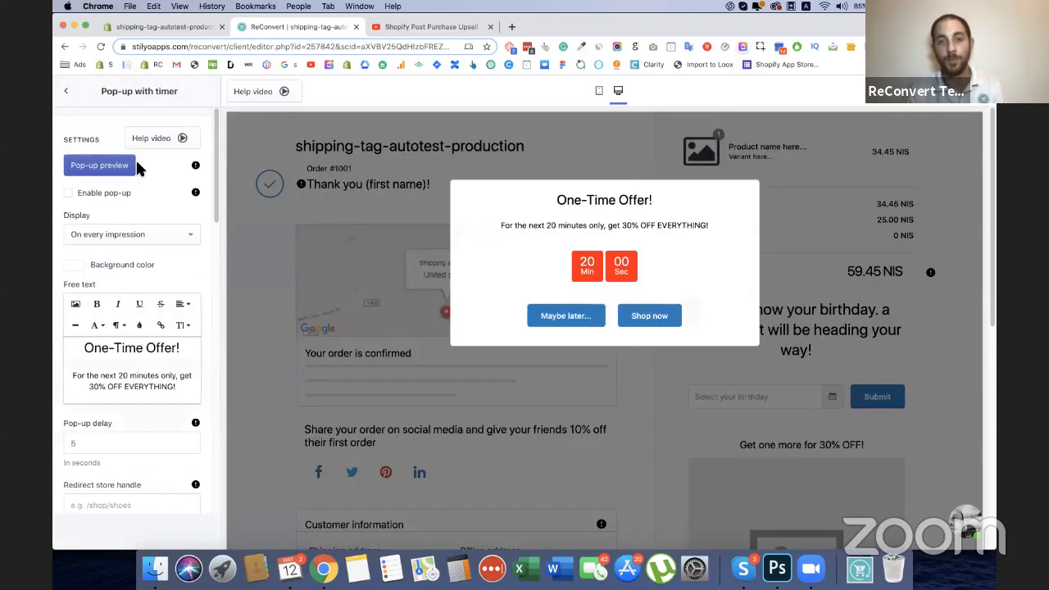
click(69, 194)
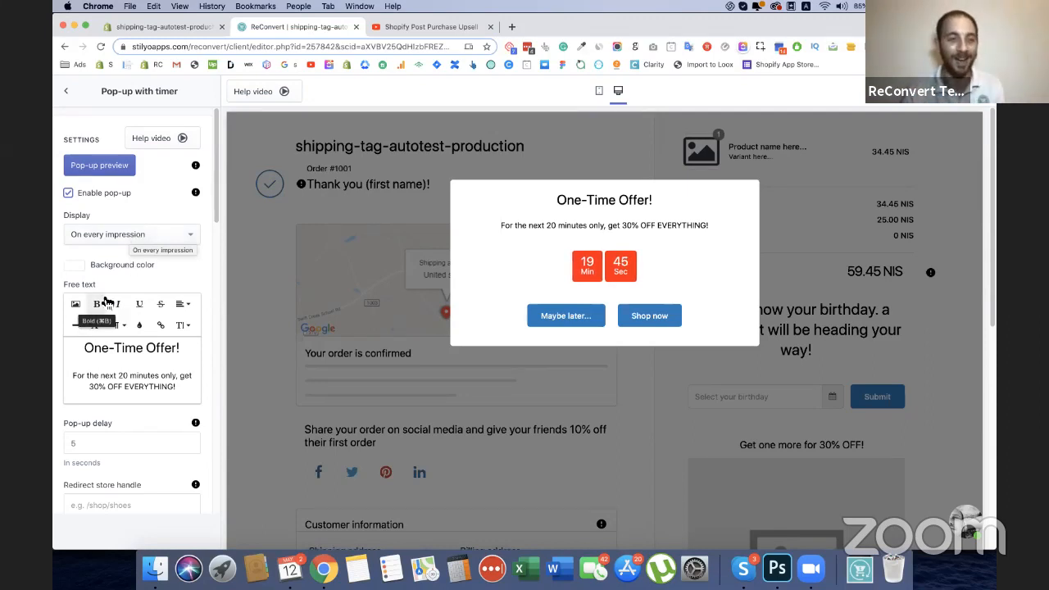
Make "30% OFF EVERYTHING" bold in the pop-up text and remove the blank line below the "One-Time Offer!" heading
click(187, 349)
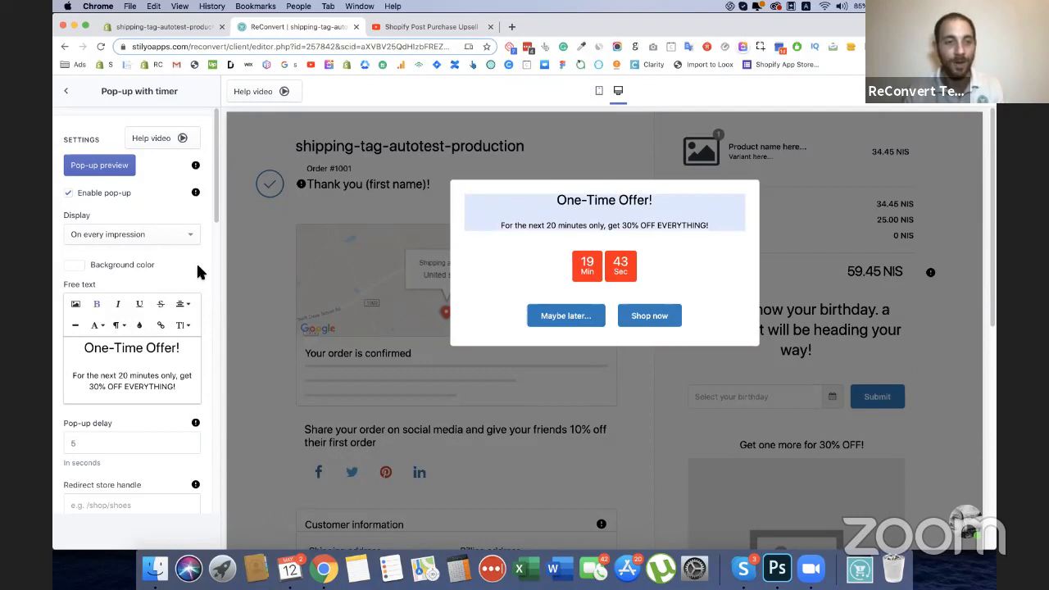
scroll(135, 375, down, 1)
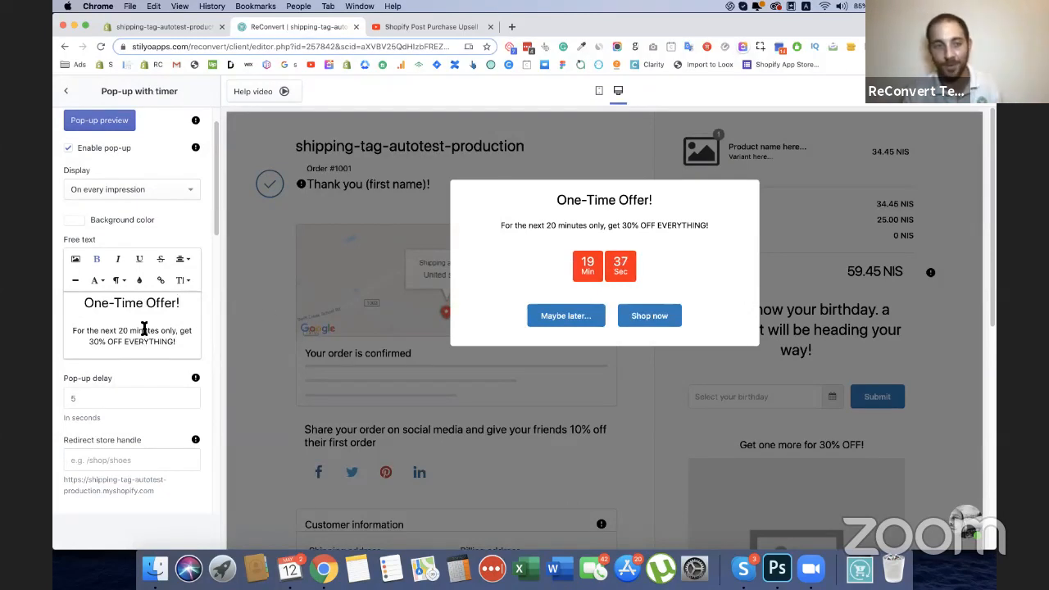
drag(89, 342, 185, 345)
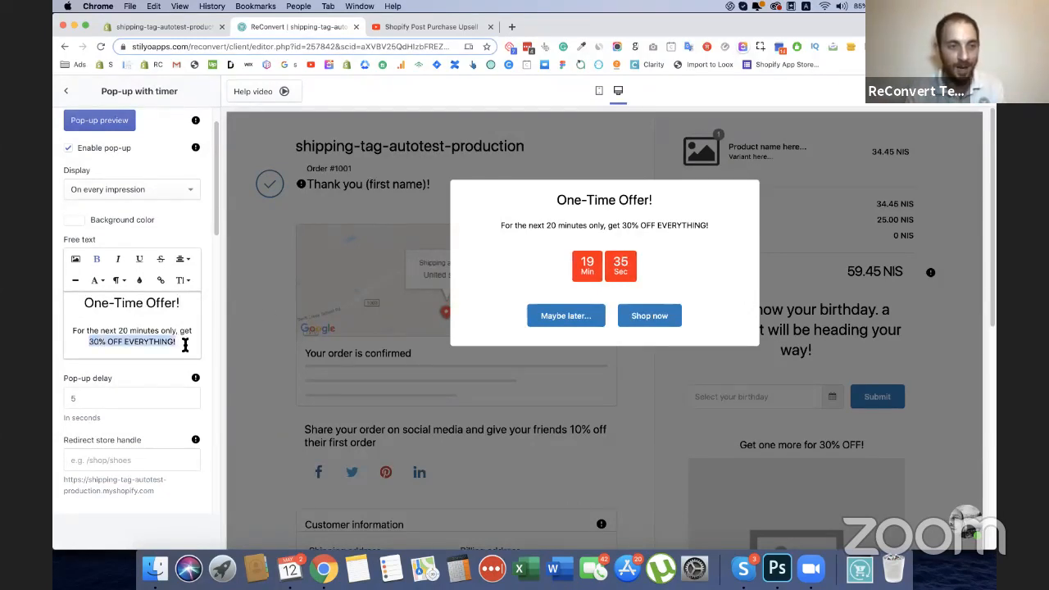
key(ctrl+b)
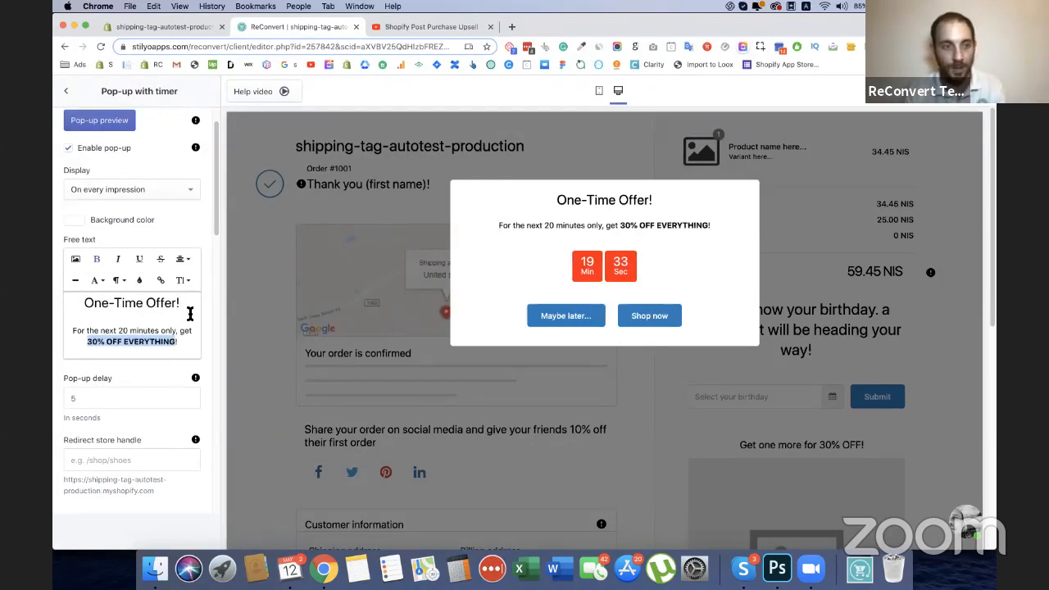
click(189, 313)
key(BackSpace)
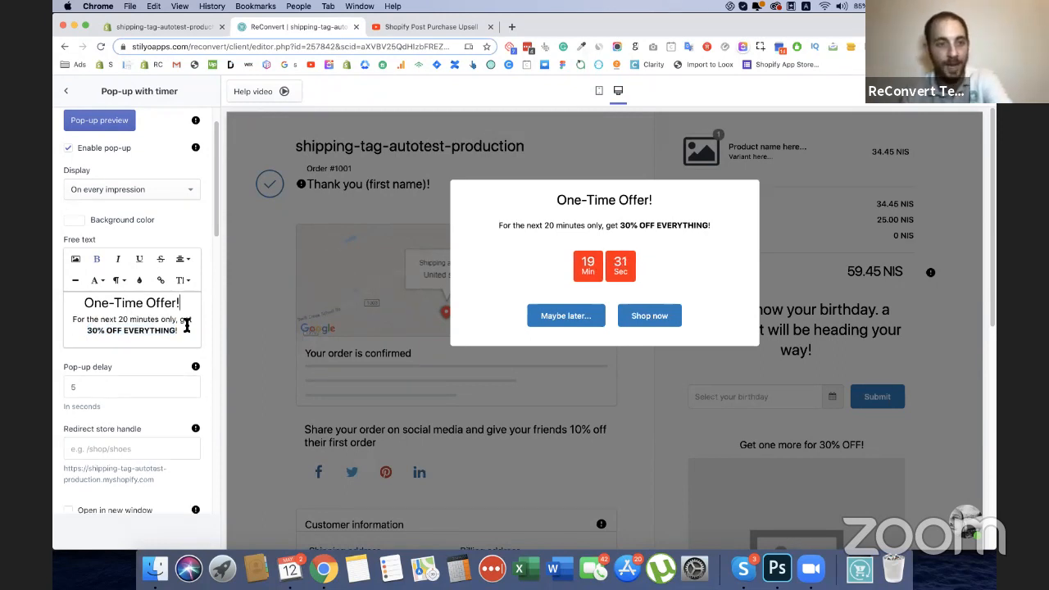
Insert the gift image 71Q4.gif on a new line below the pop-up's offer sentence and shrink it to fit the text box
click(187, 325)
key(Return)
click(75, 262)
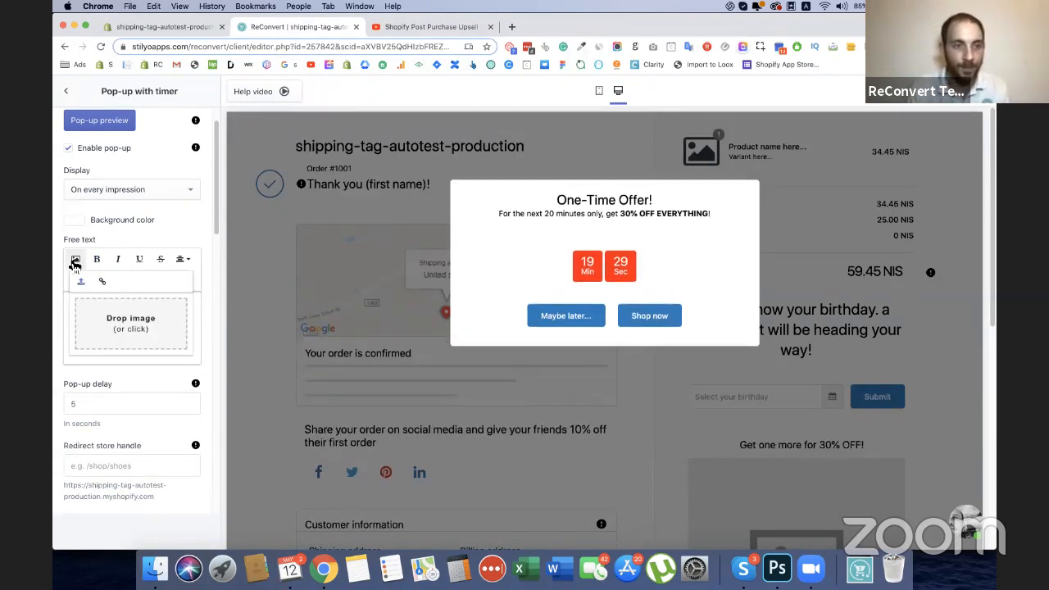
click(151, 320)
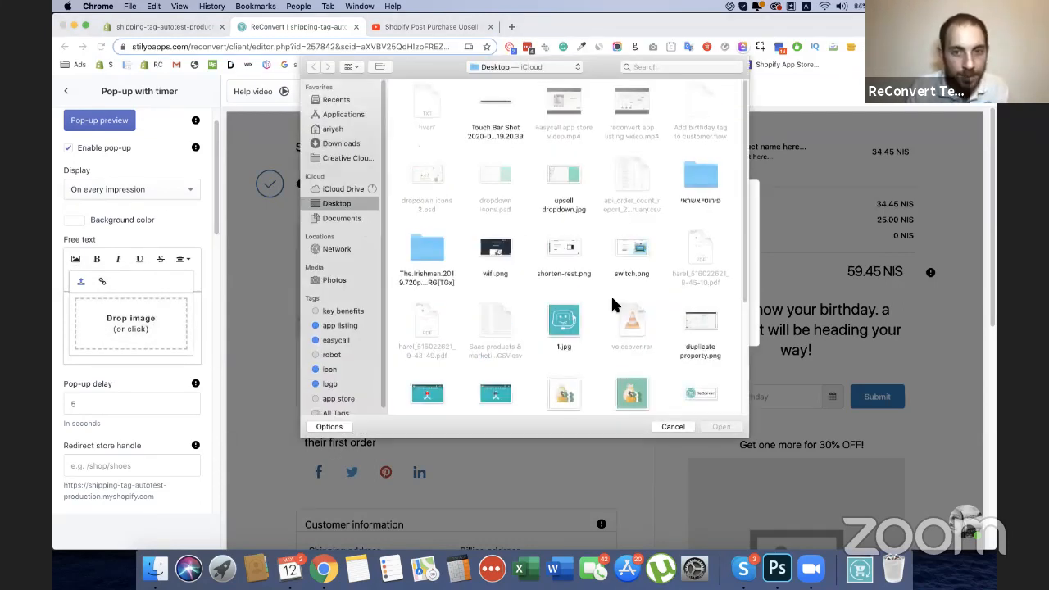
scroll(549, 199, down, 5)
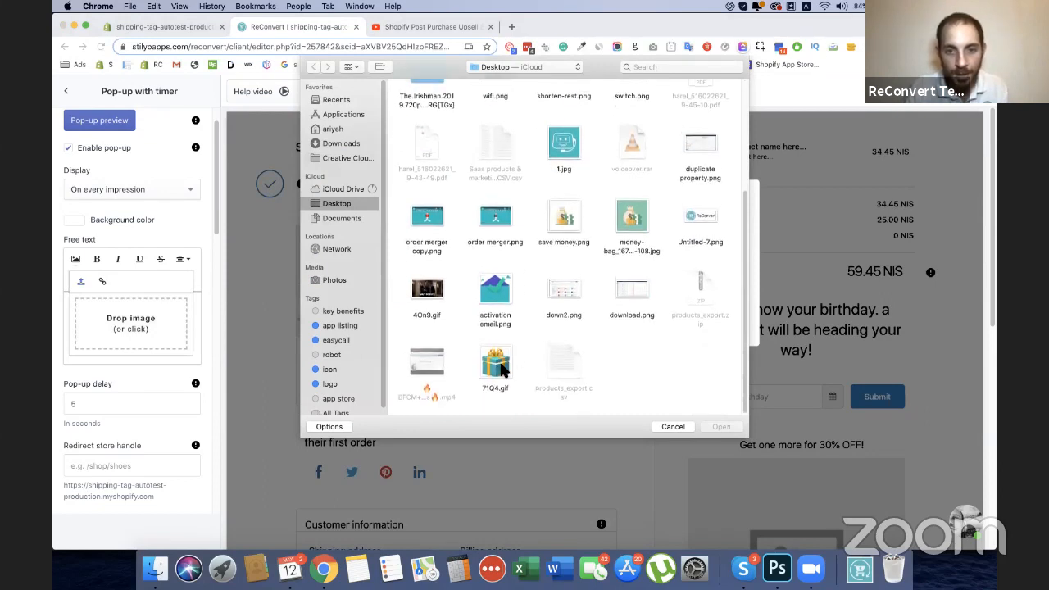
double_click(495, 360)
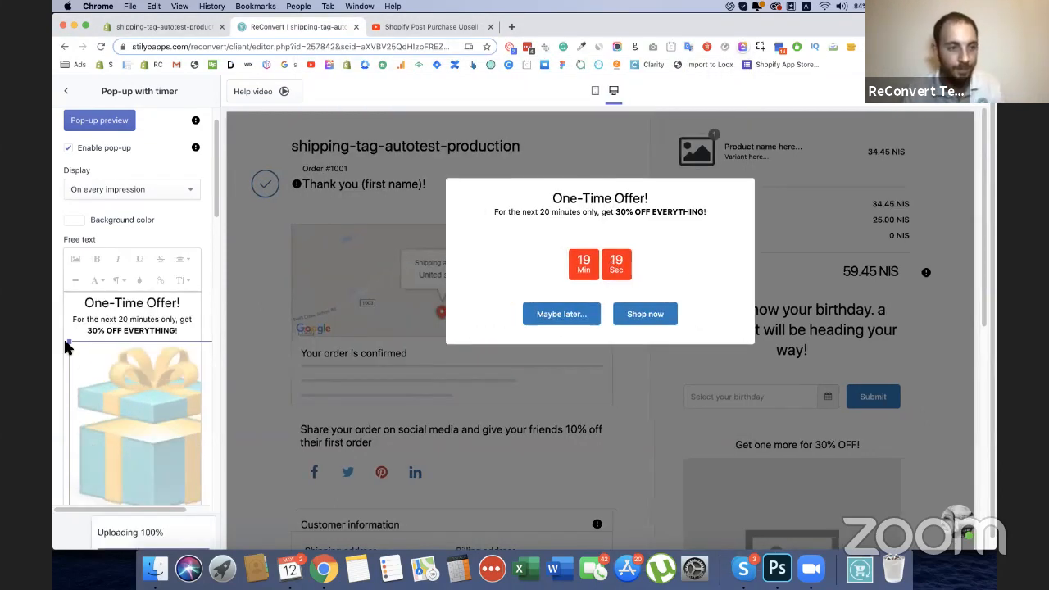
drag(110, 374, 171, 421)
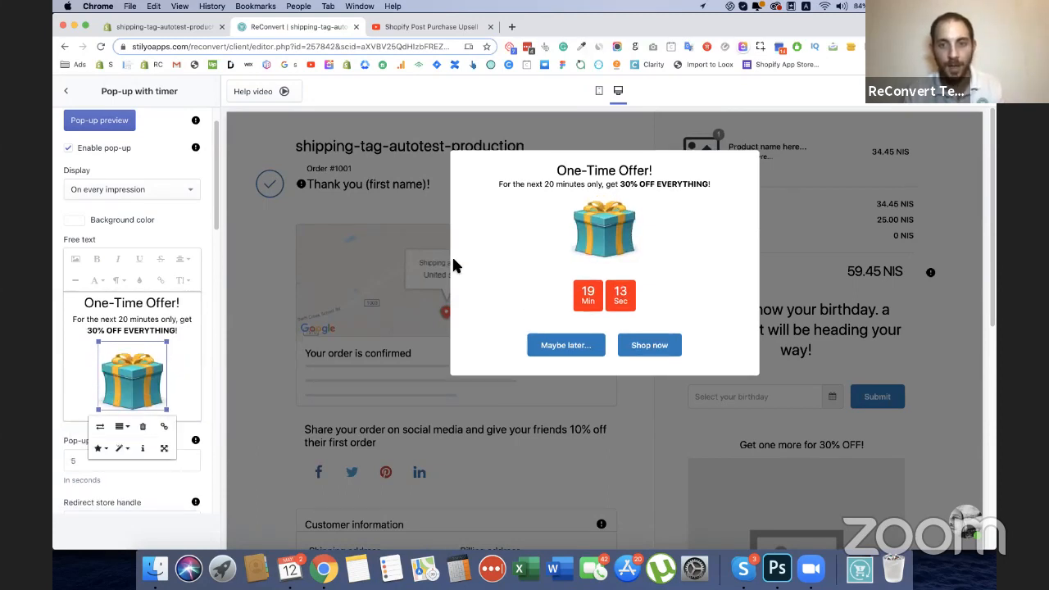
Insert a horizontal line below the "One-Time Offer!" heading and set the offer sentence's font size to 18
click(182, 303)
click(79, 281)
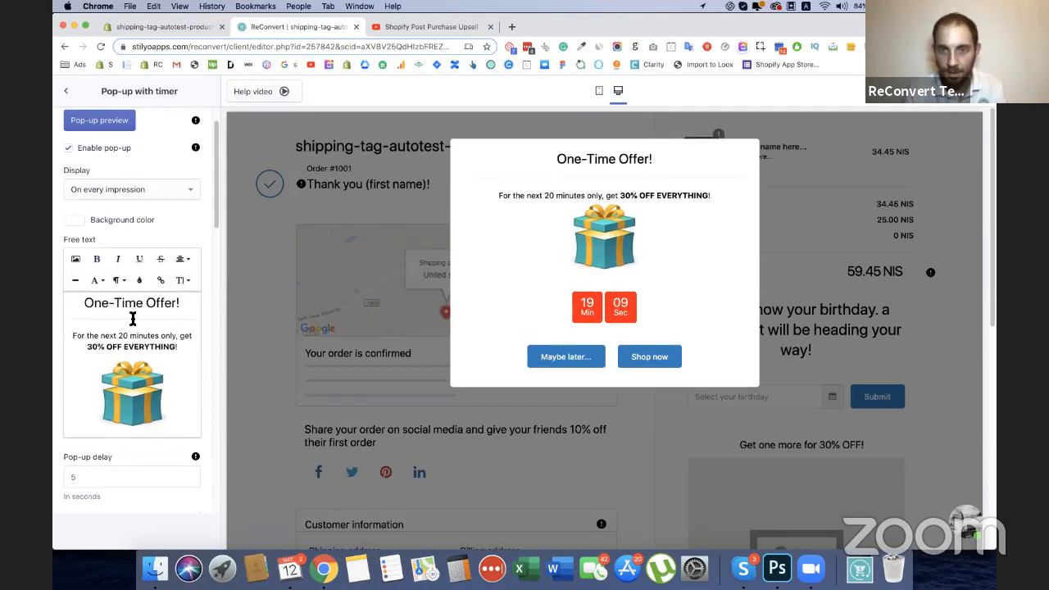
drag(176, 346, 72, 335)
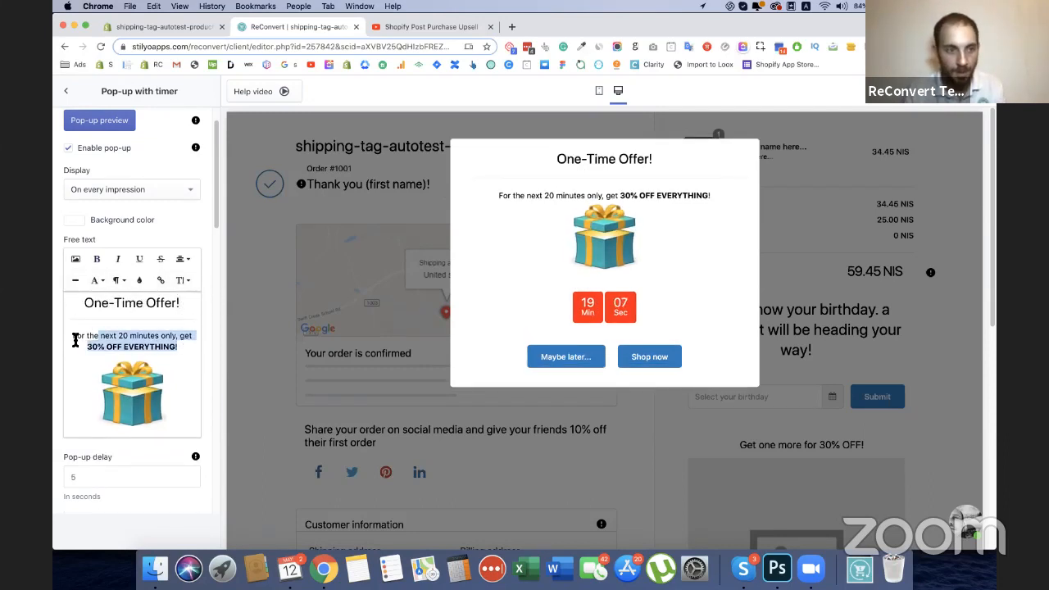
click(182, 280)
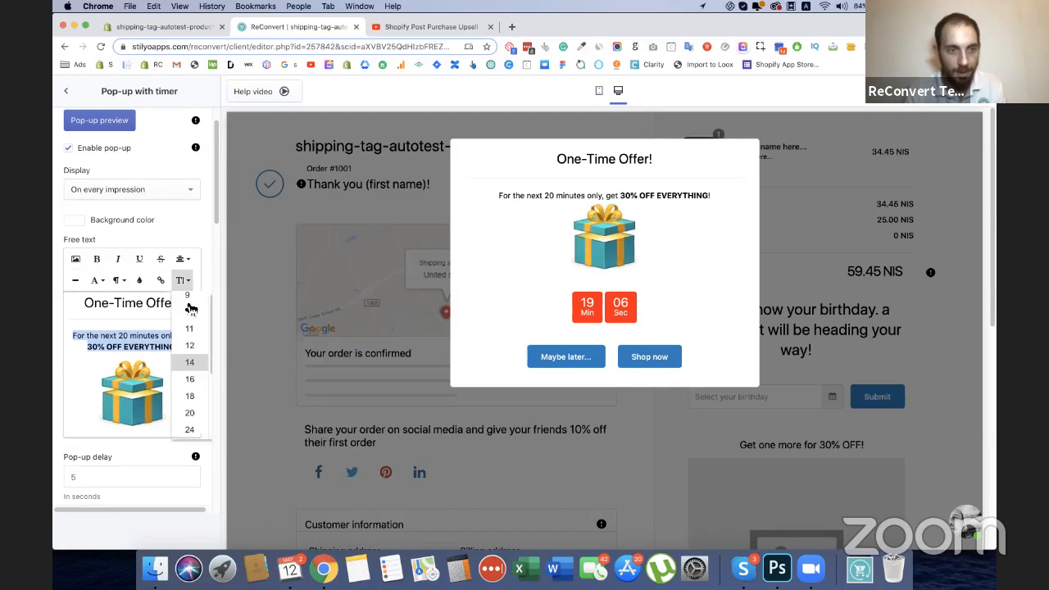
click(193, 395)
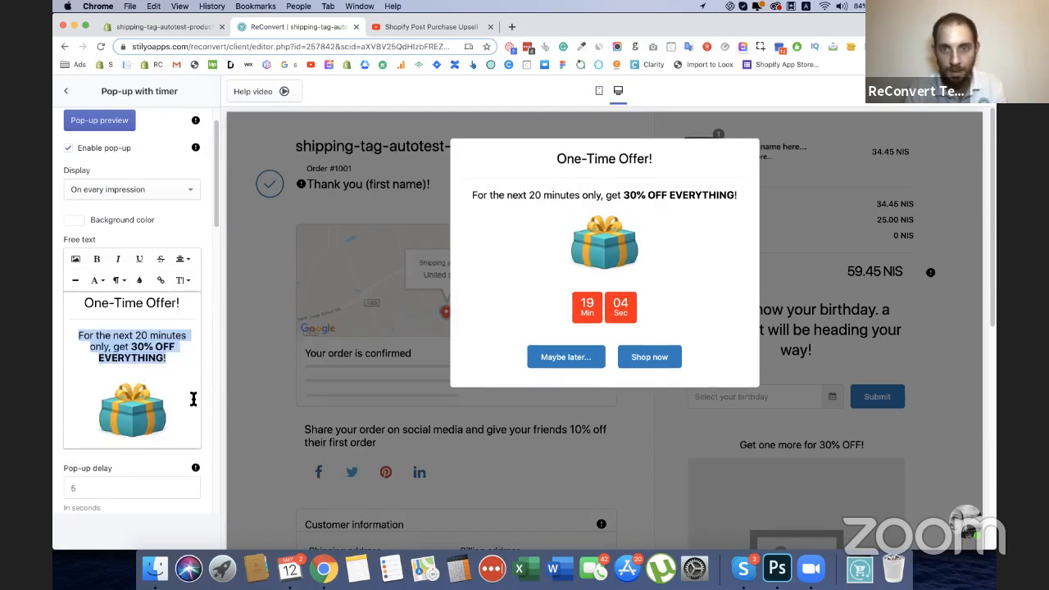
Add a blank line between the pop-up's offer sentence and the gift image
click(175, 356)
key(Return)
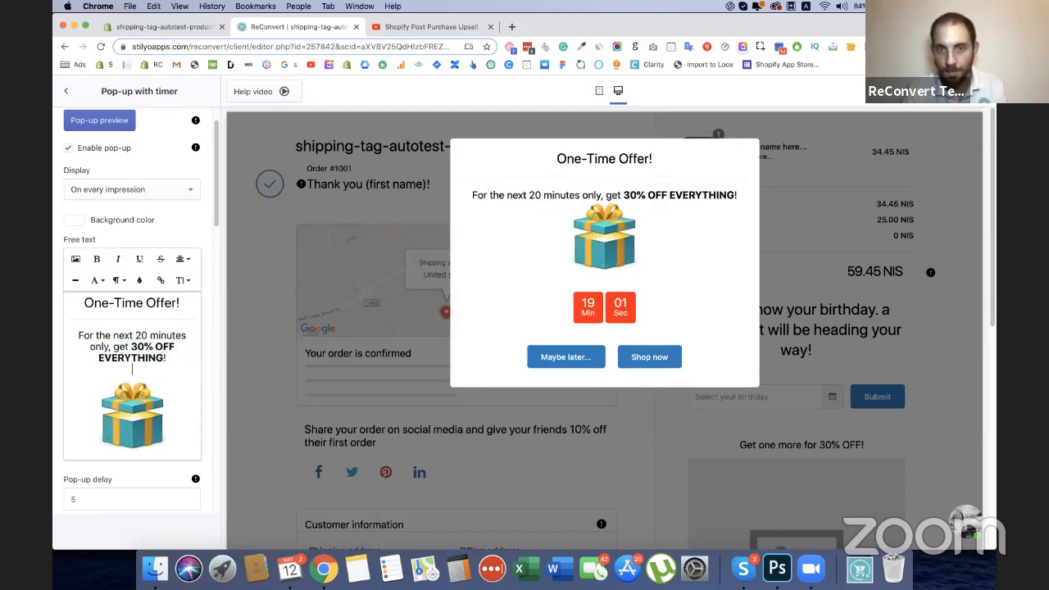
click(178, 352)
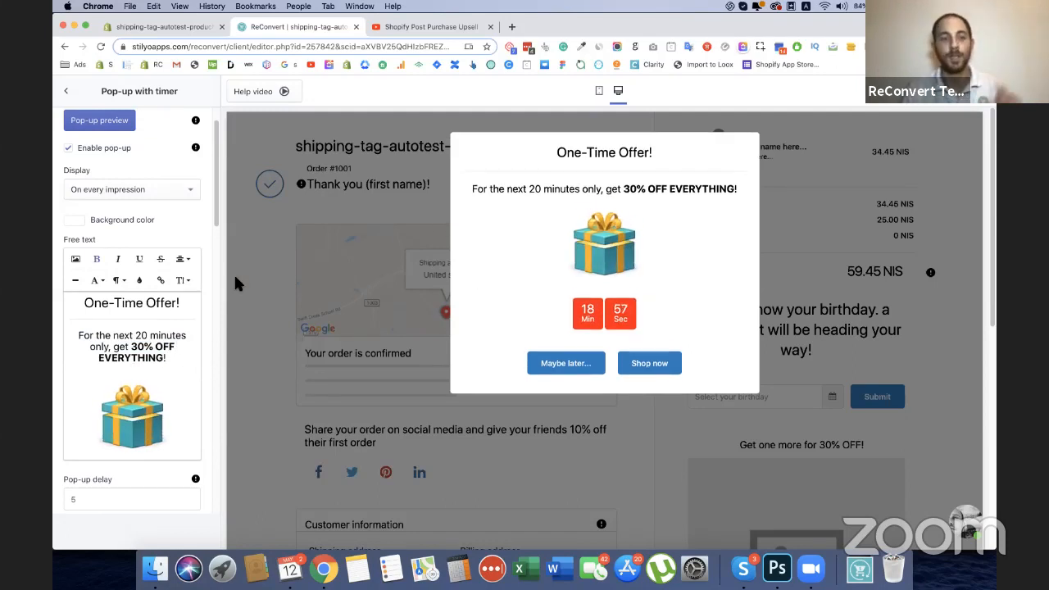
Review the pop-up's delay, redirect store handle and new window settings, leaving the redirect handle empty
scroll(233, 272, down, 3)
scroll(140, 286, down, 5)
scroll(137, 286, down, 1)
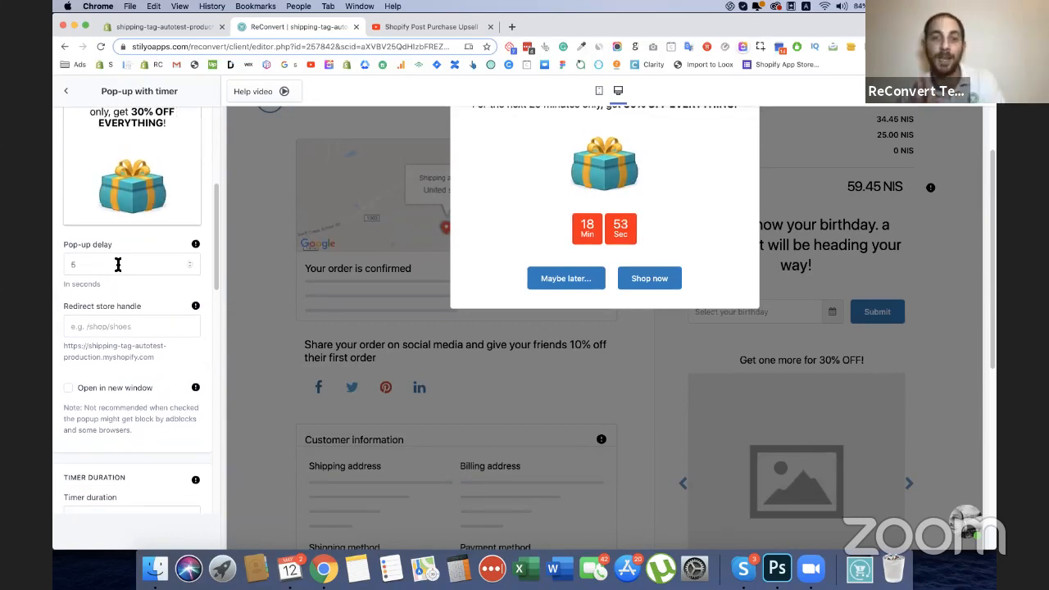
scroll(437, 260, up, 3)
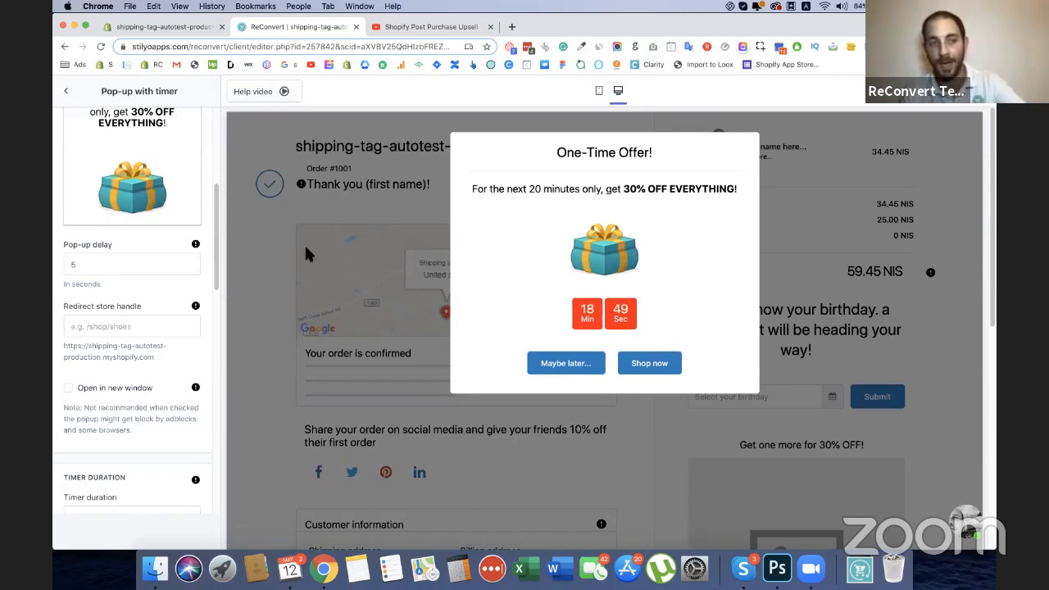
click(124, 326)
click(151, 317)
scroll(143, 319, down, 4)
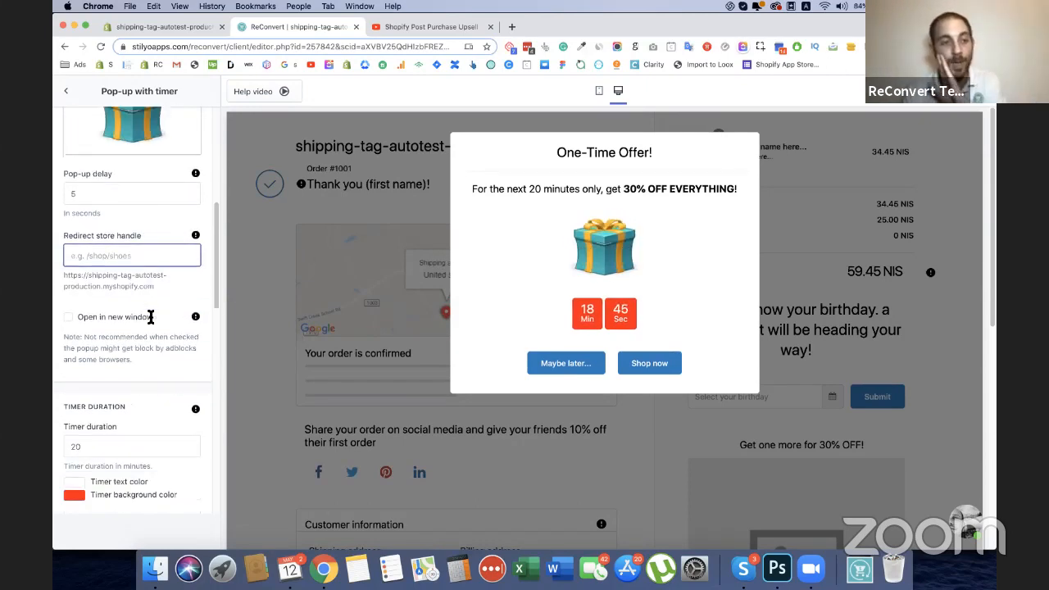
Set the pop-up's discount to Automatic with the Percentage type and a value of 30%
scroll(87, 271, down, 4)
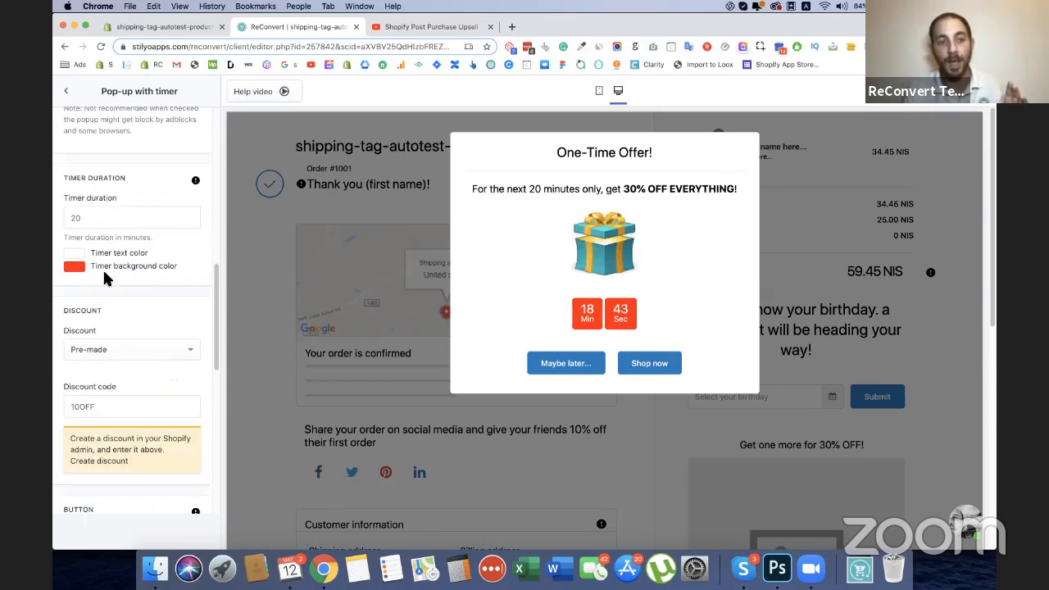
click(99, 318)
click(99, 364)
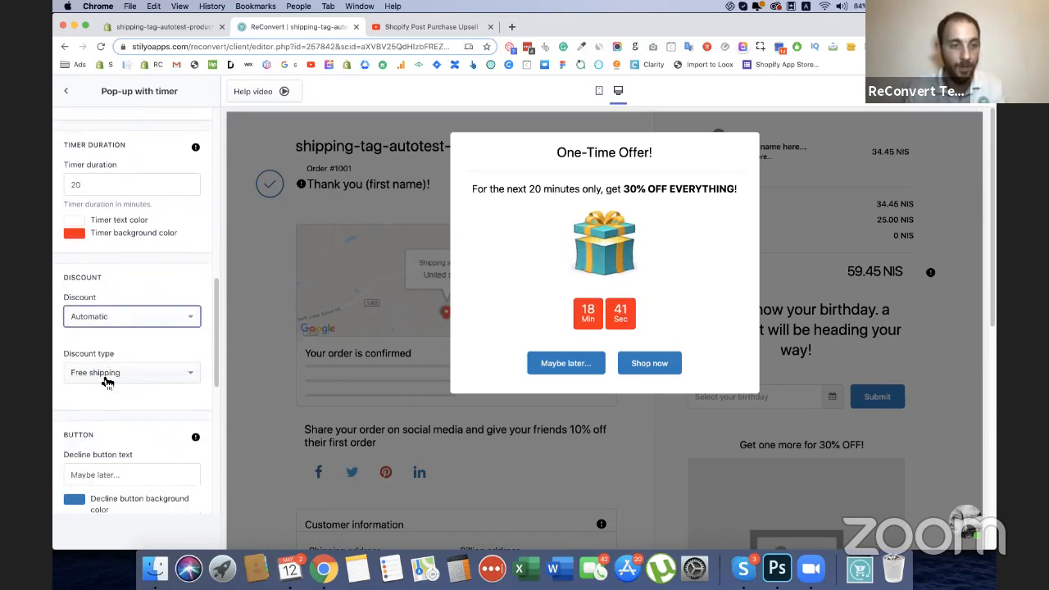
click(107, 374)
click(98, 439)
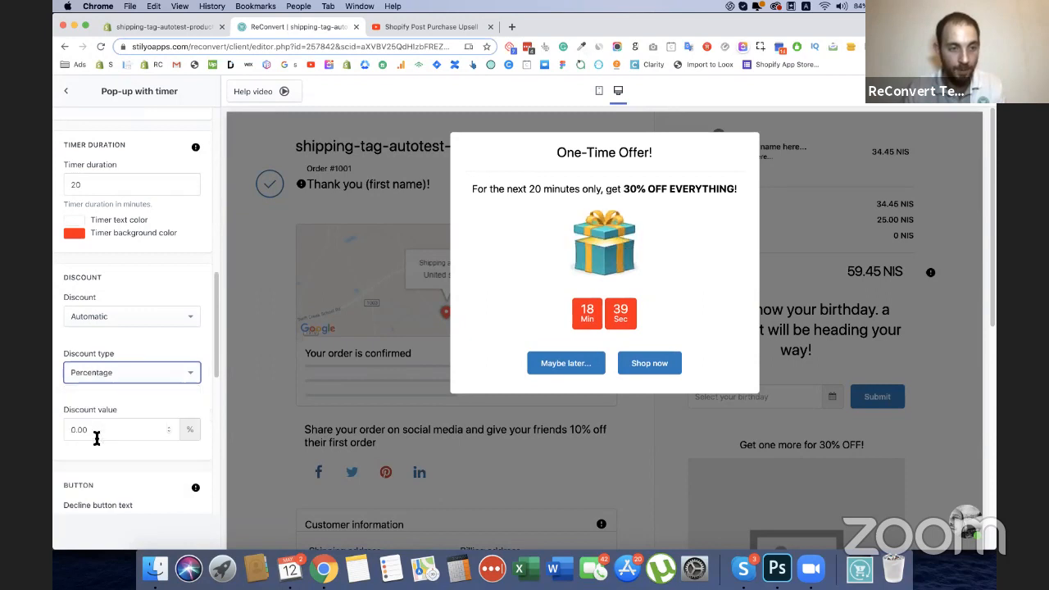
click(86, 427)
text(30)
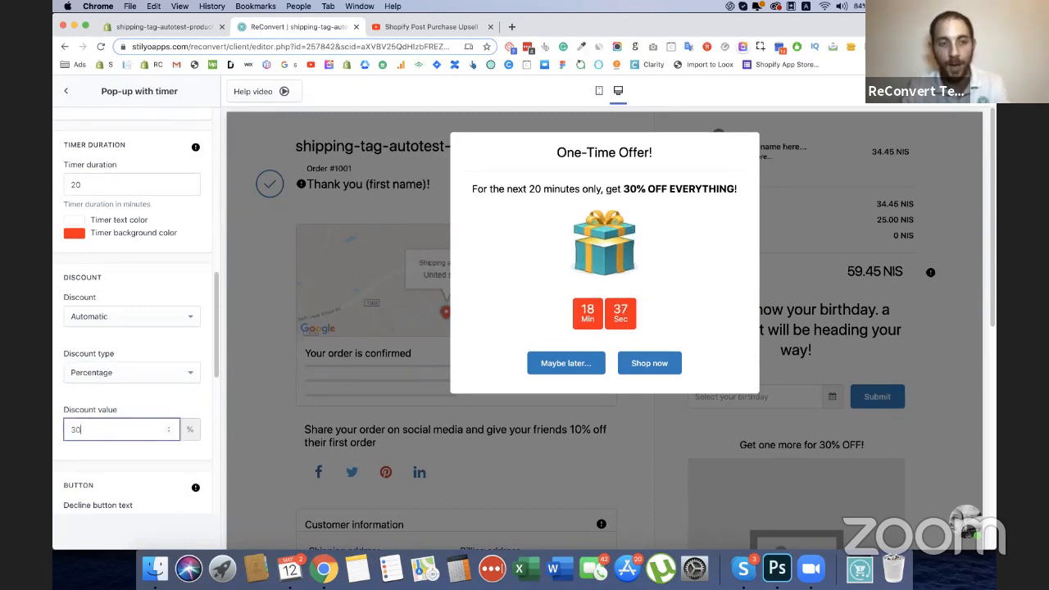
Review the pop-up's timer duration and button settings, decline the previewed offer, and preview the bottom bar with the discount code
click(56, 355)
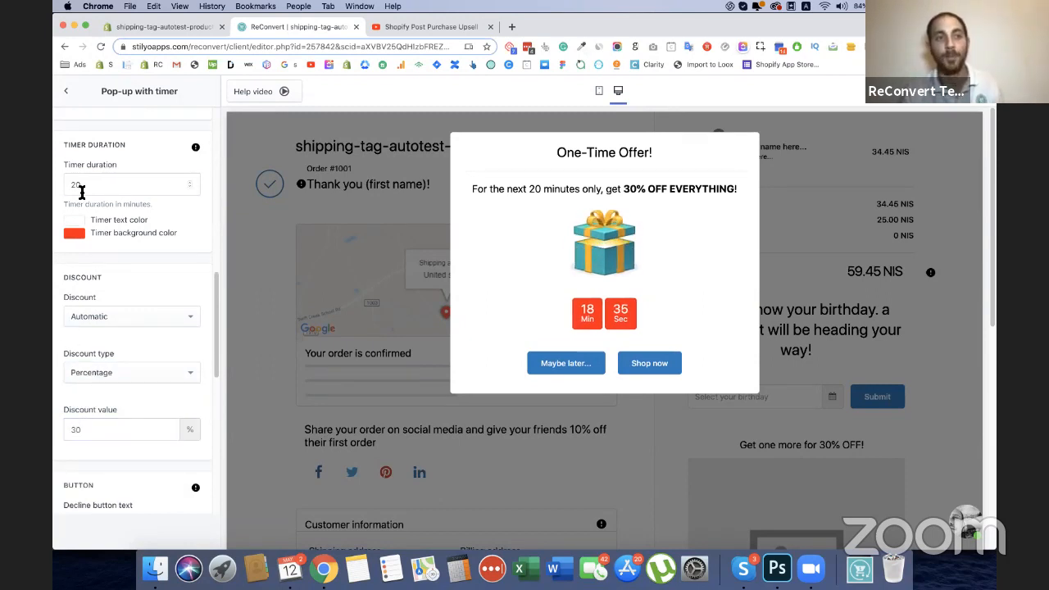
click(81, 190)
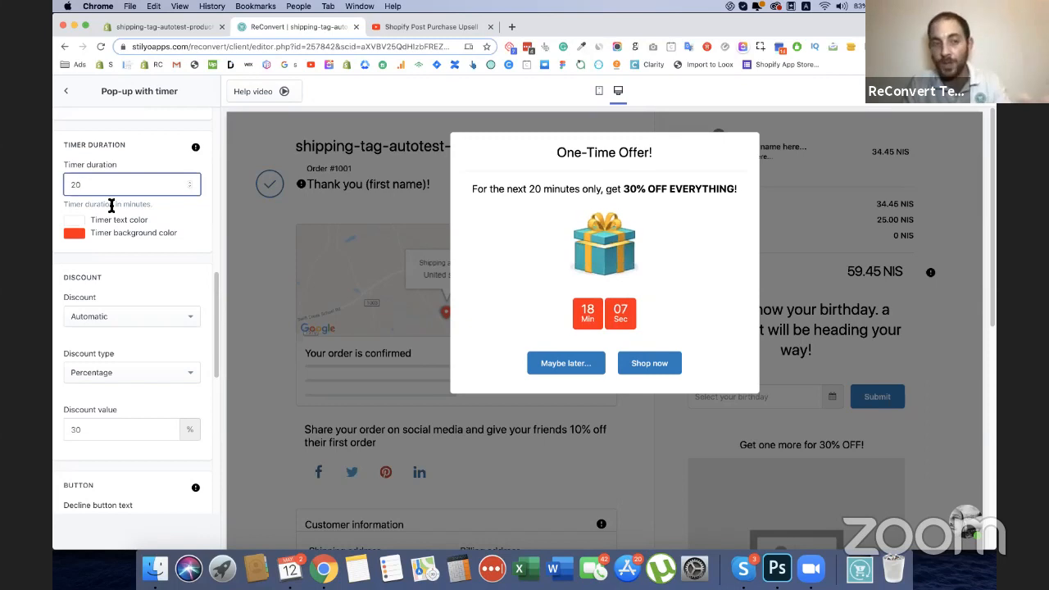
scroll(134, 279, down, 10)
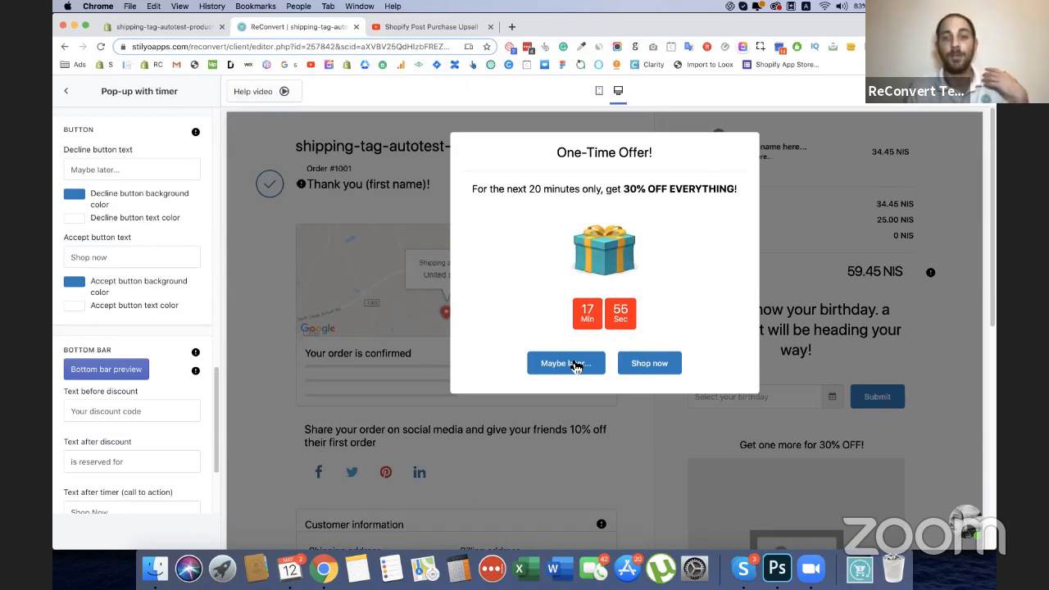
click(576, 367)
scroll(476, 325, down, 5)
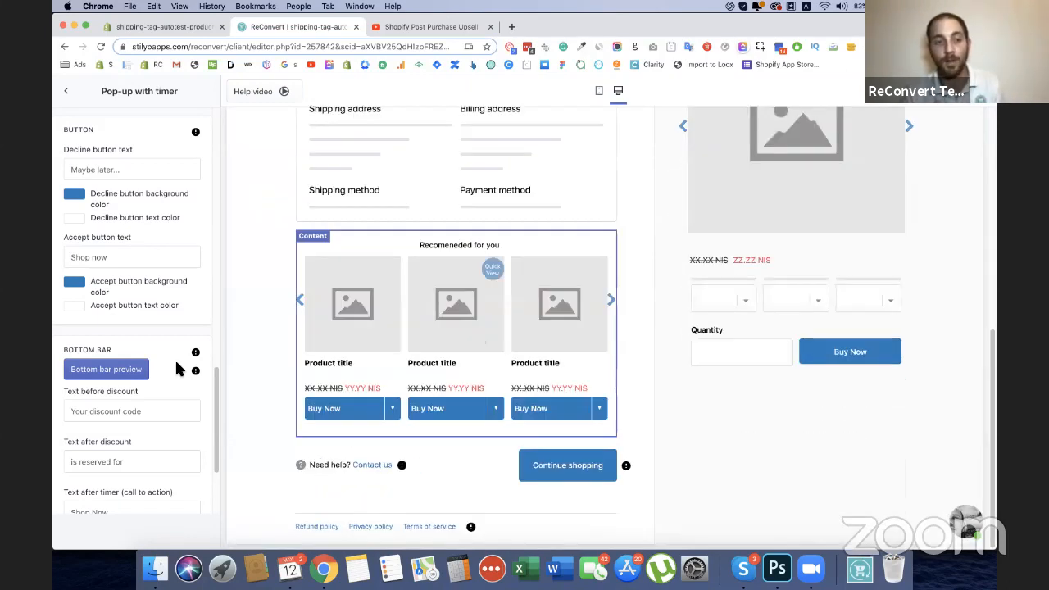
click(120, 374)
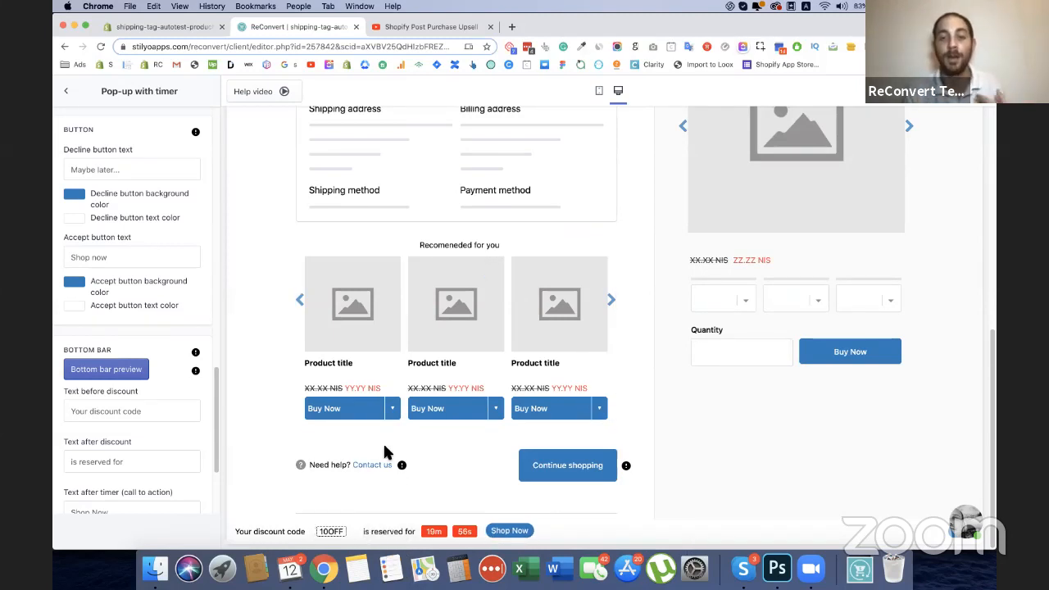
scroll(127, 245, up, 10)
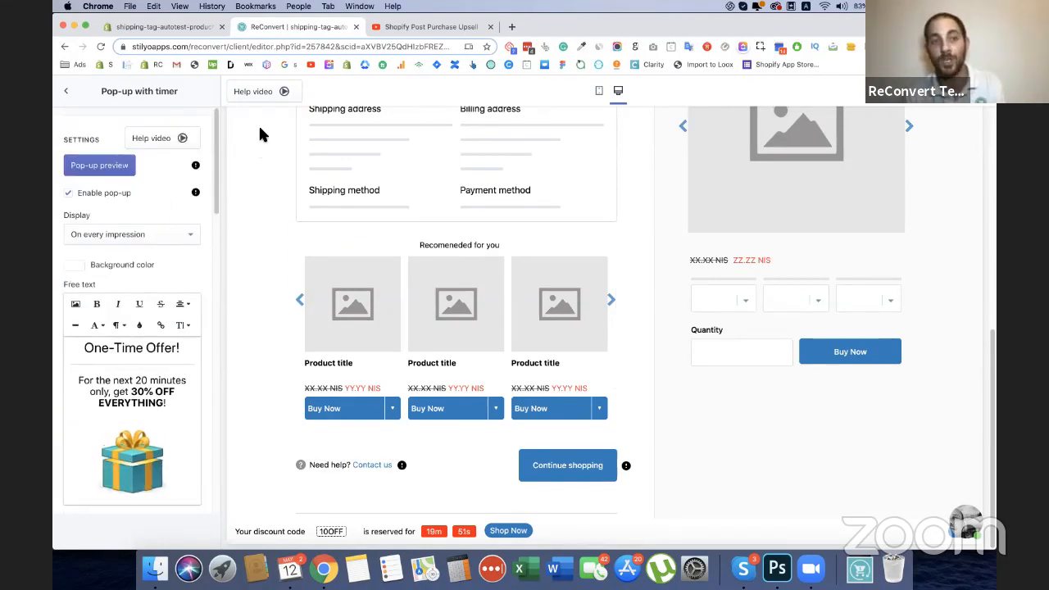
Enable order tracking in the template's general settings and check the tracking section on the page preview
click(66, 92)
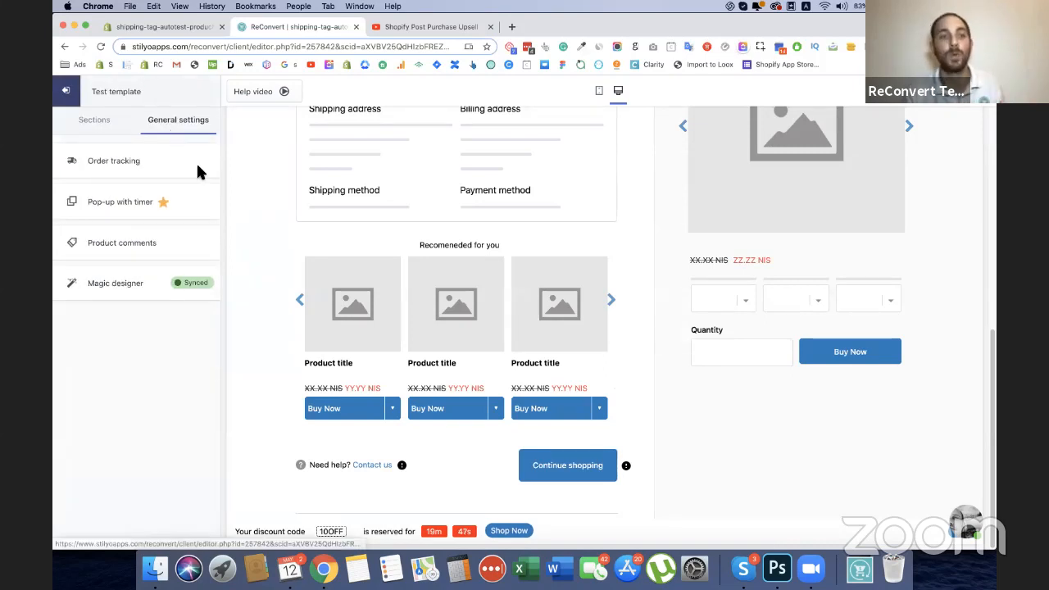
scroll(509, 217, up, 10)
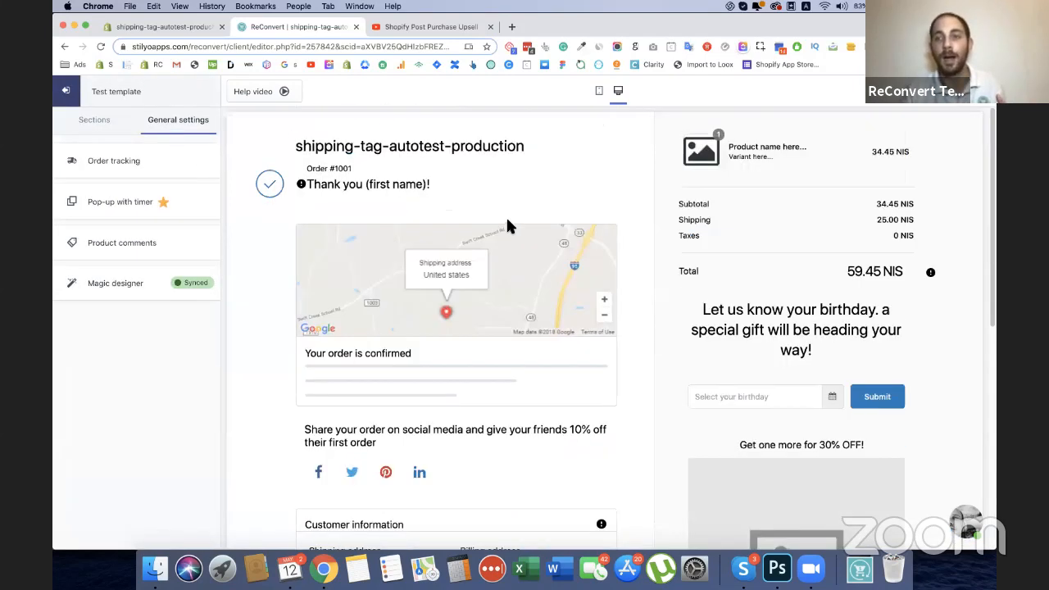
click(112, 164)
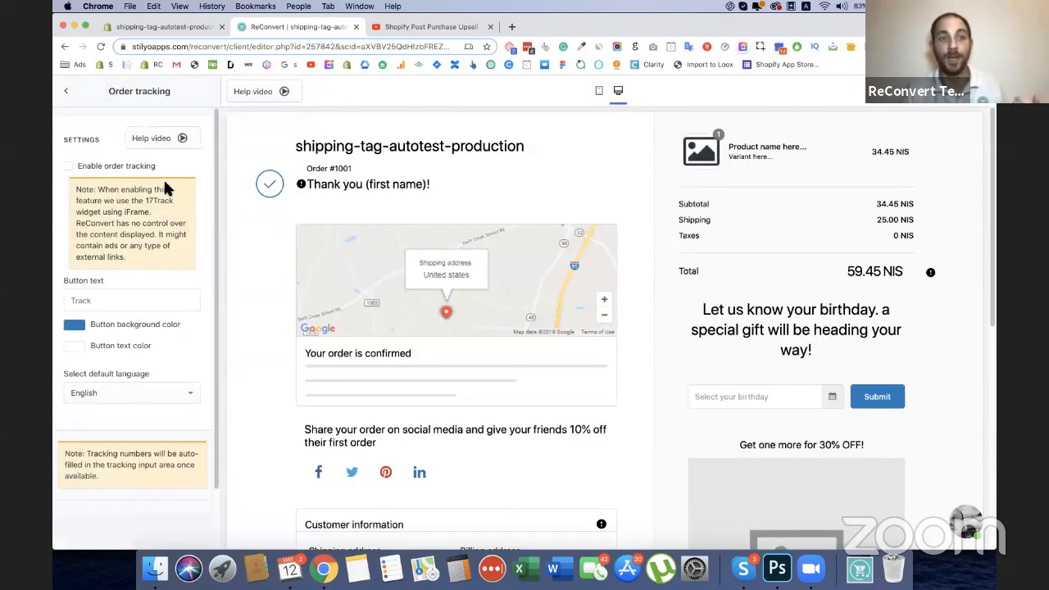
click(70, 166)
scroll(414, 335, down, 2)
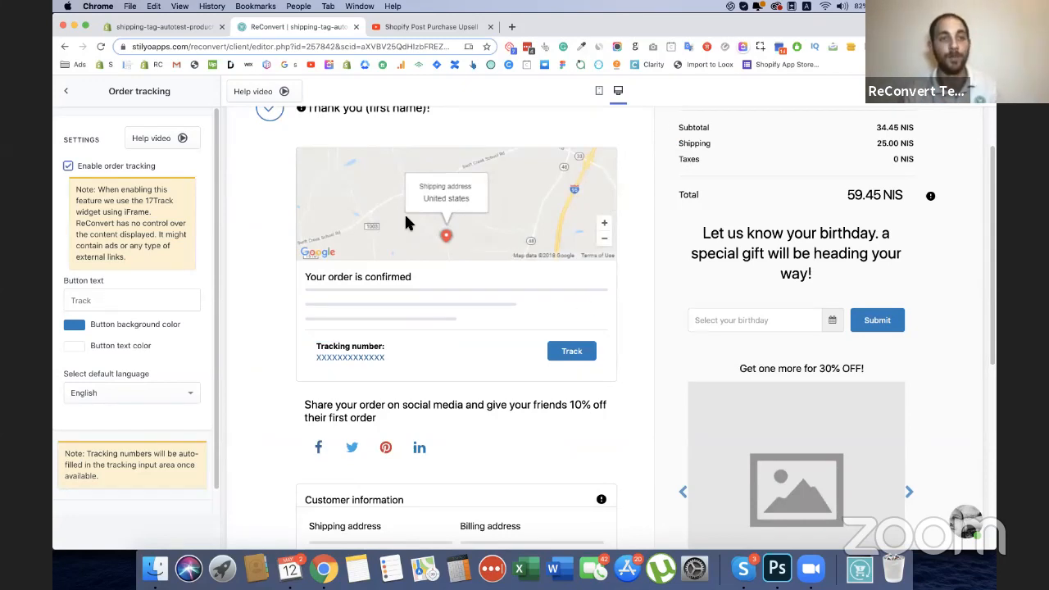
click(70, 96)
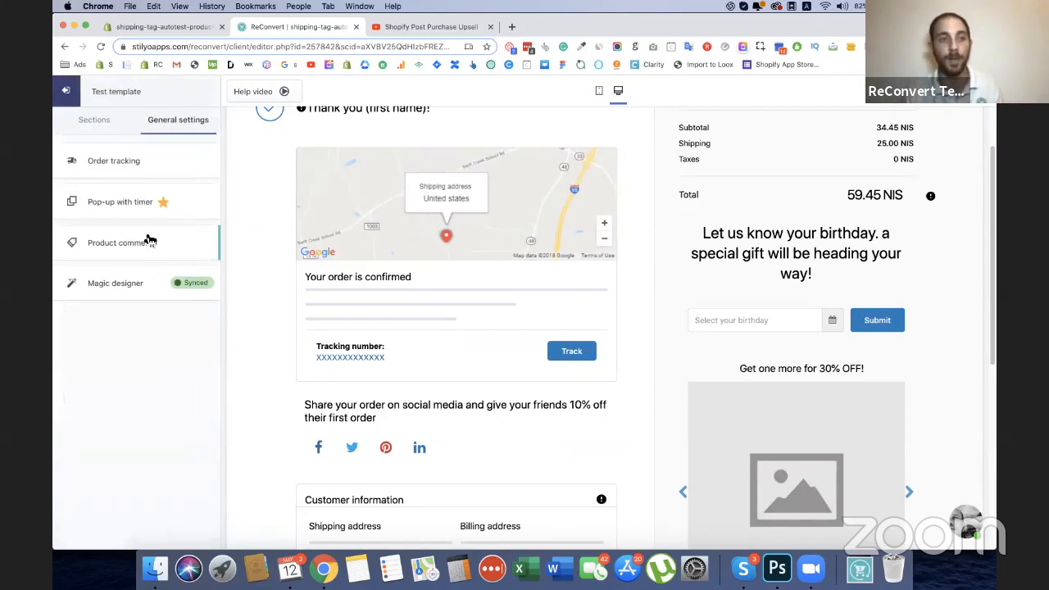
Leave the template editor and enable ReConvert for the store, dismissing the review request
click(95, 122)
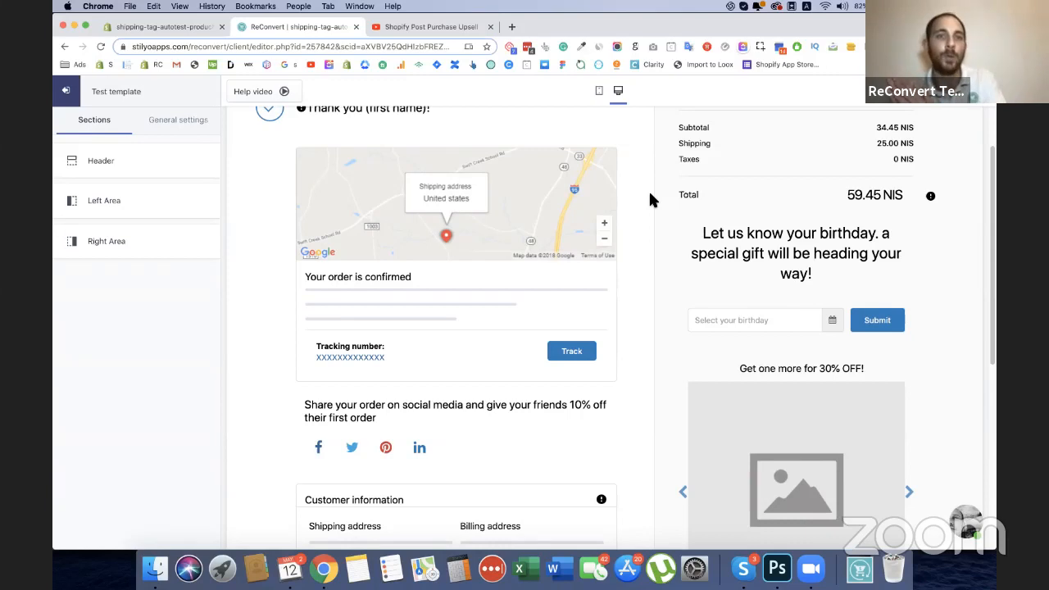
click(65, 92)
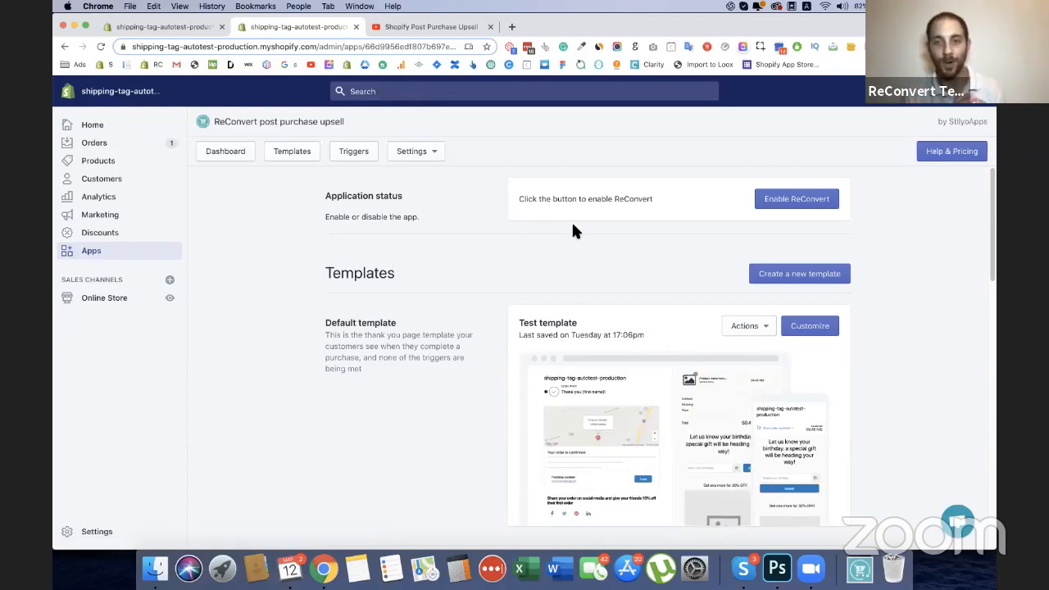
click(779, 200)
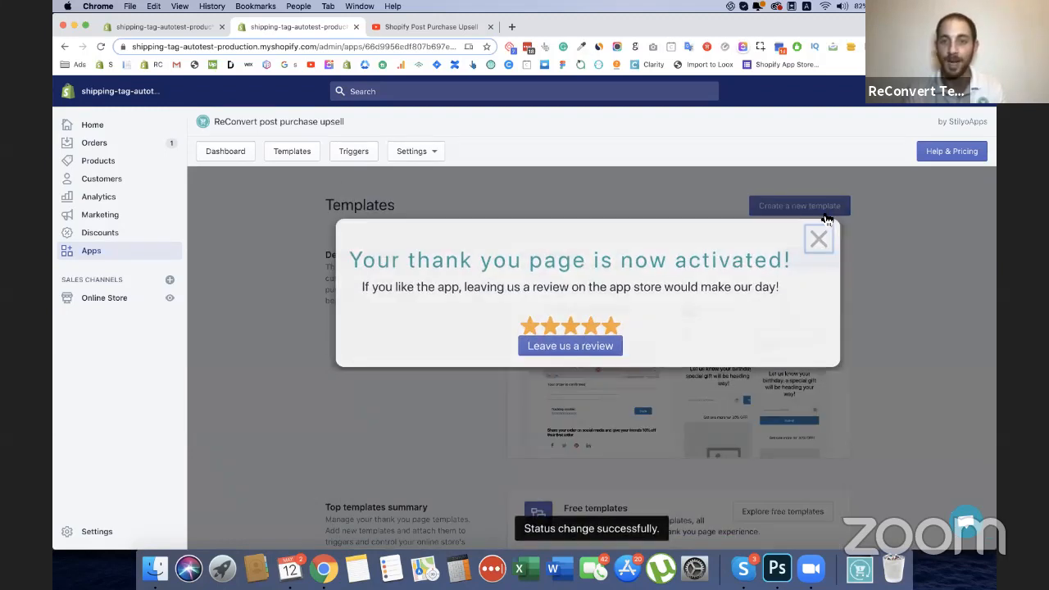
click(818, 238)
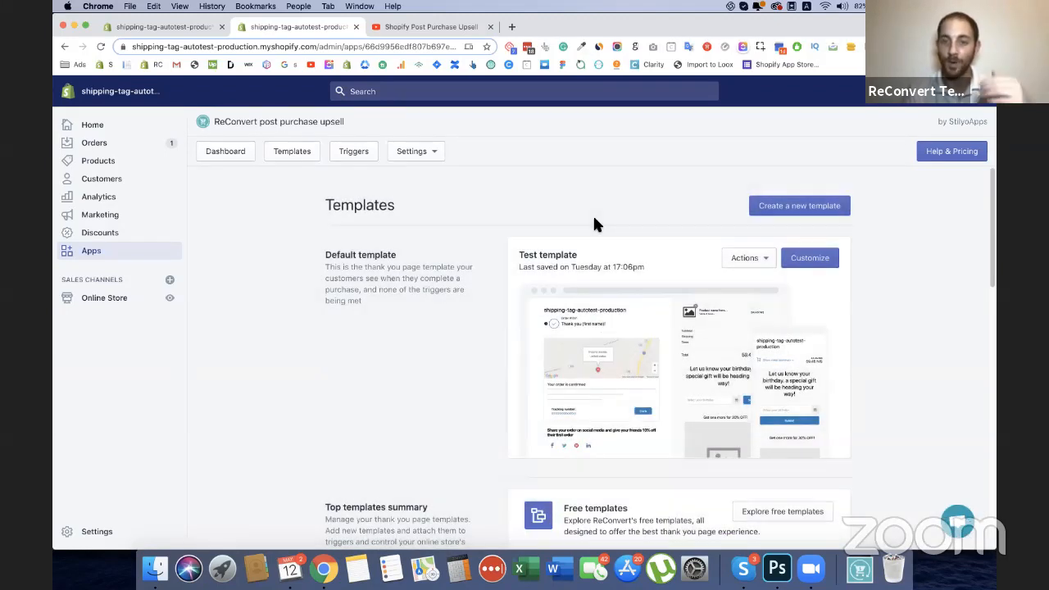
Examine the dashboard's template summary, revenue and orders charts, and thank you page statistics, and return to the templates overview
scroll(601, 205, down, 4)
scroll(602, 213, down, 5)
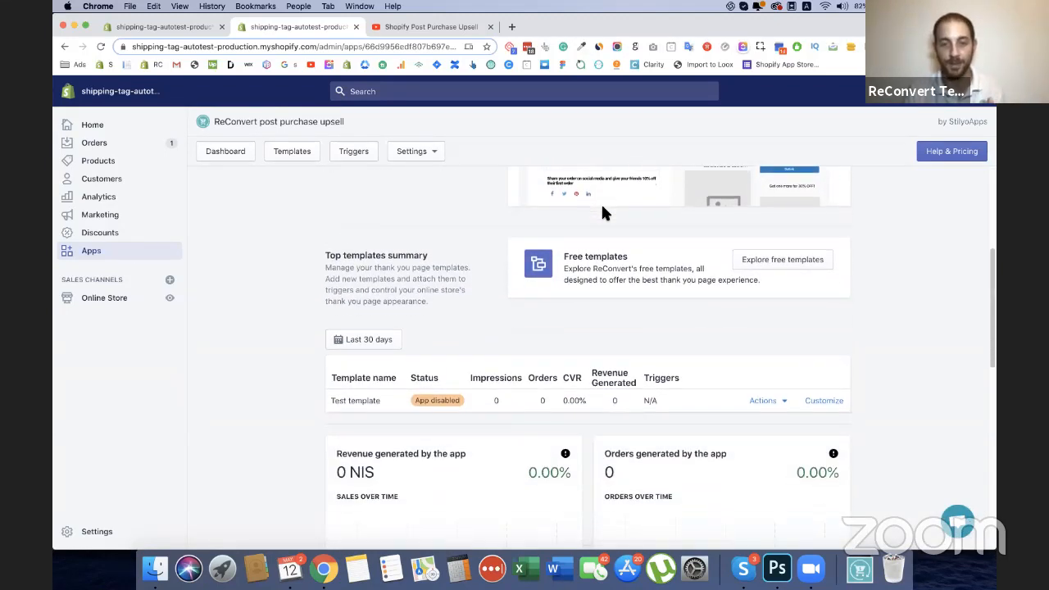
scroll(602, 213, down, 1)
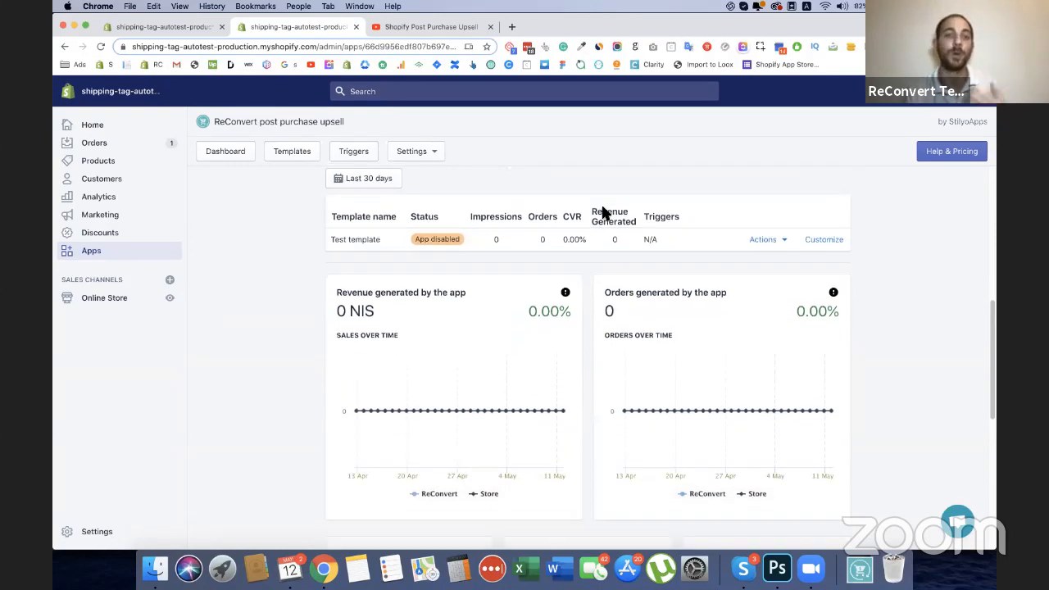
scroll(526, 250, down, 1)
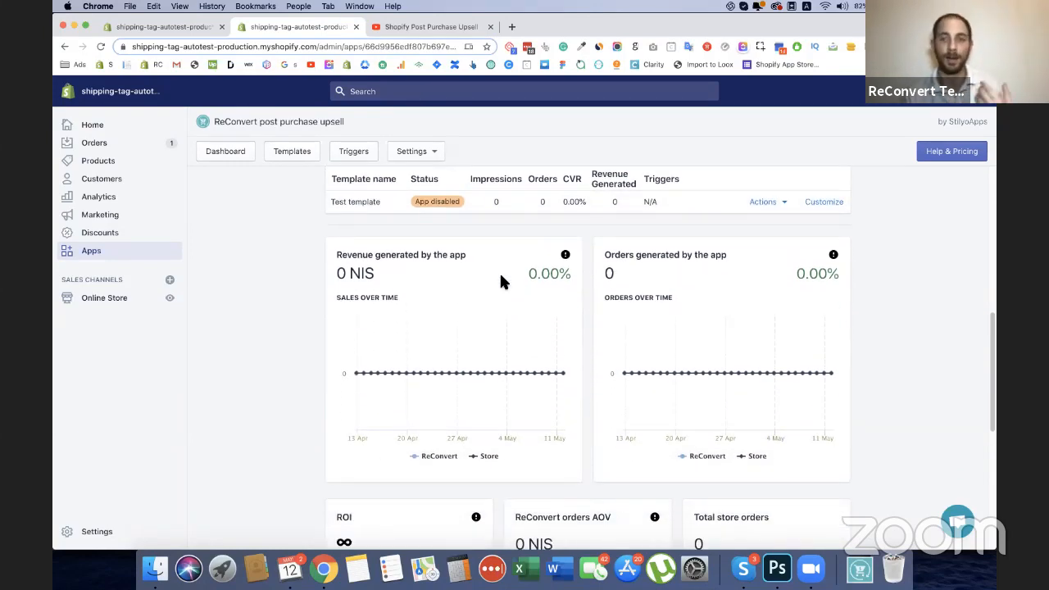
scroll(470, 276, down, 1)
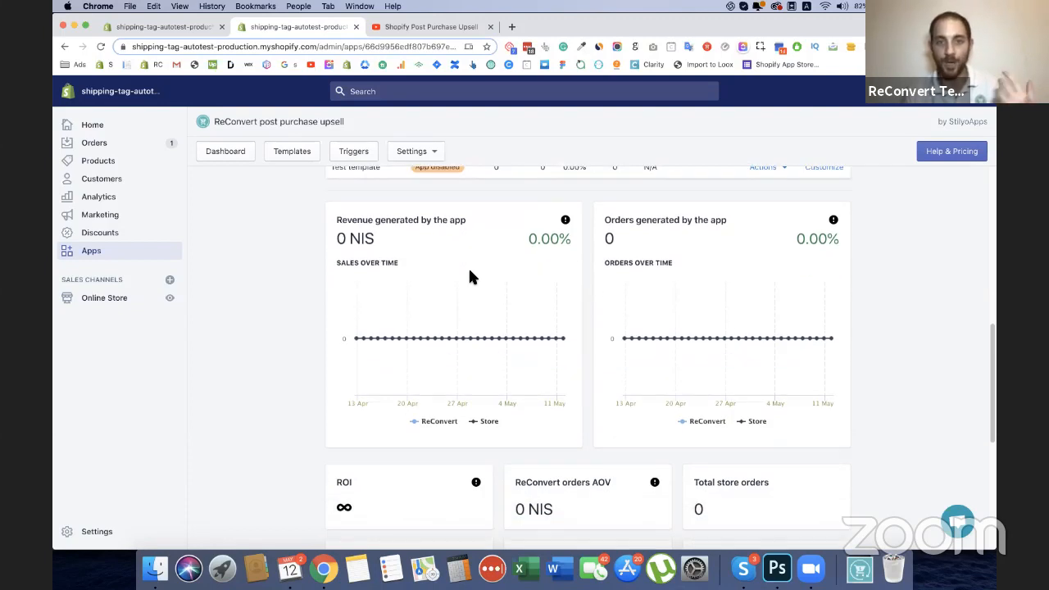
scroll(470, 277, down, 5)
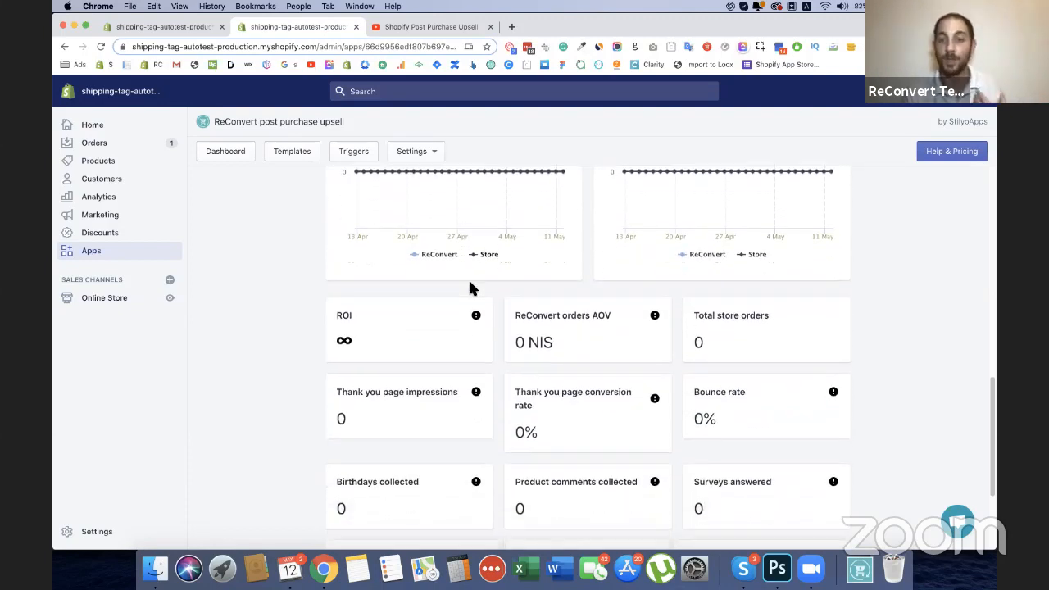
scroll(469, 281, down, 3)
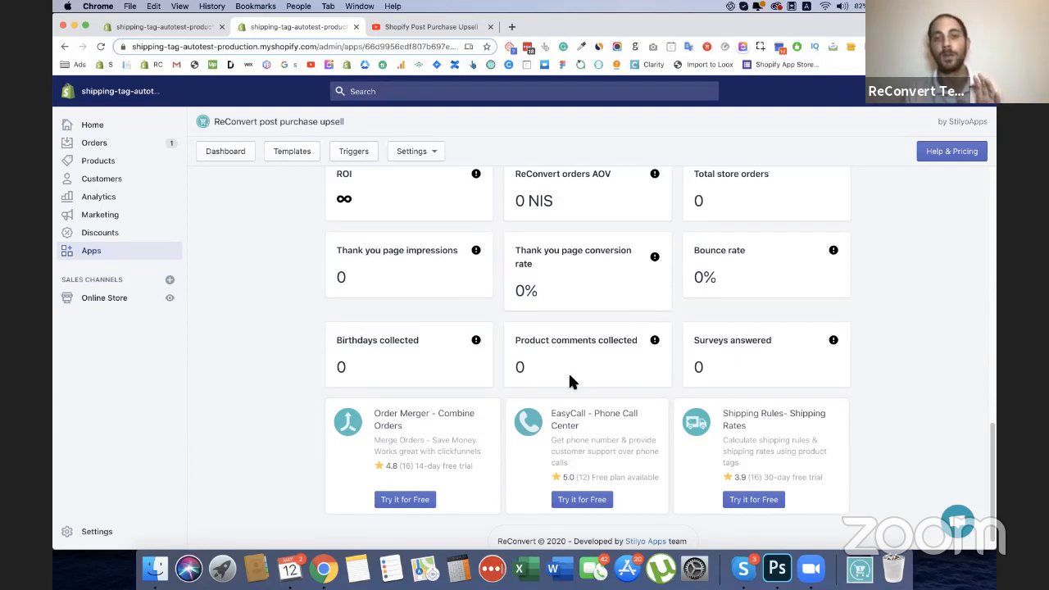
scroll(570, 381, up, 1)
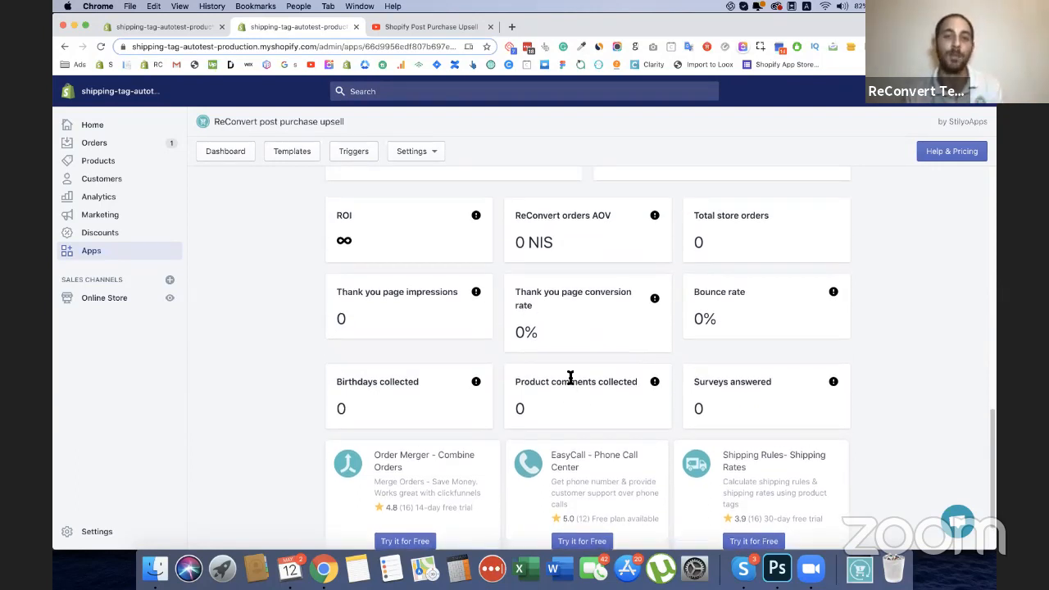
scroll(577, 363, up, 5)
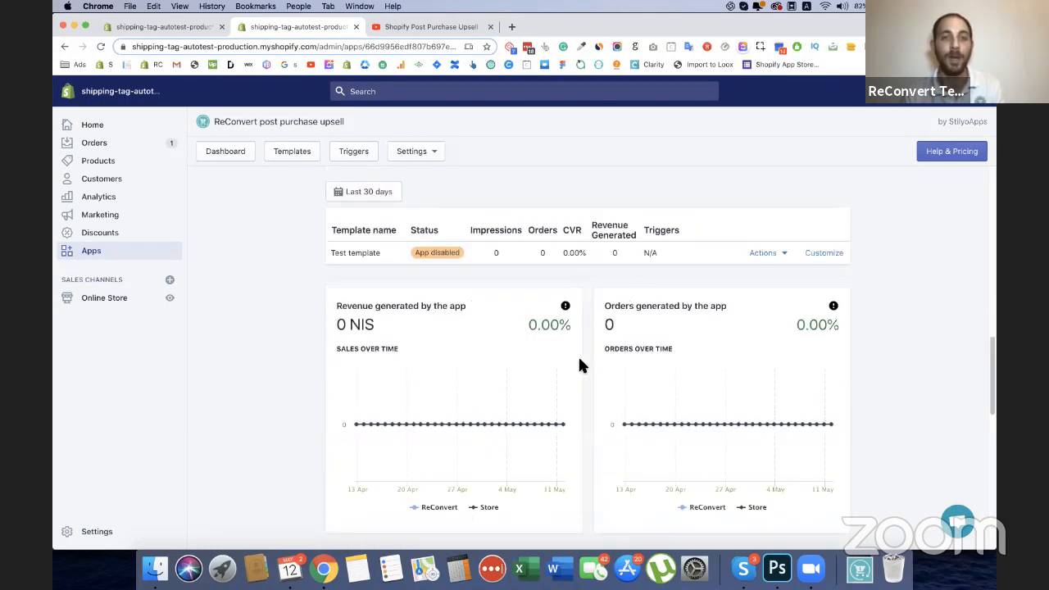
click(291, 151)
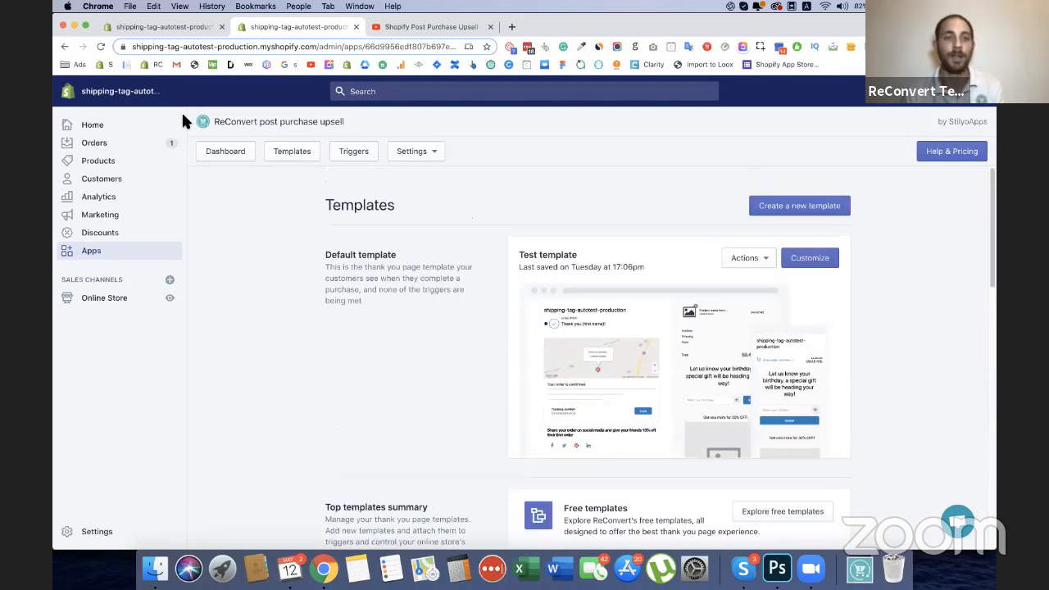
Open the store's orders in a new tab and view the existing order's status page
super+click(118, 153)
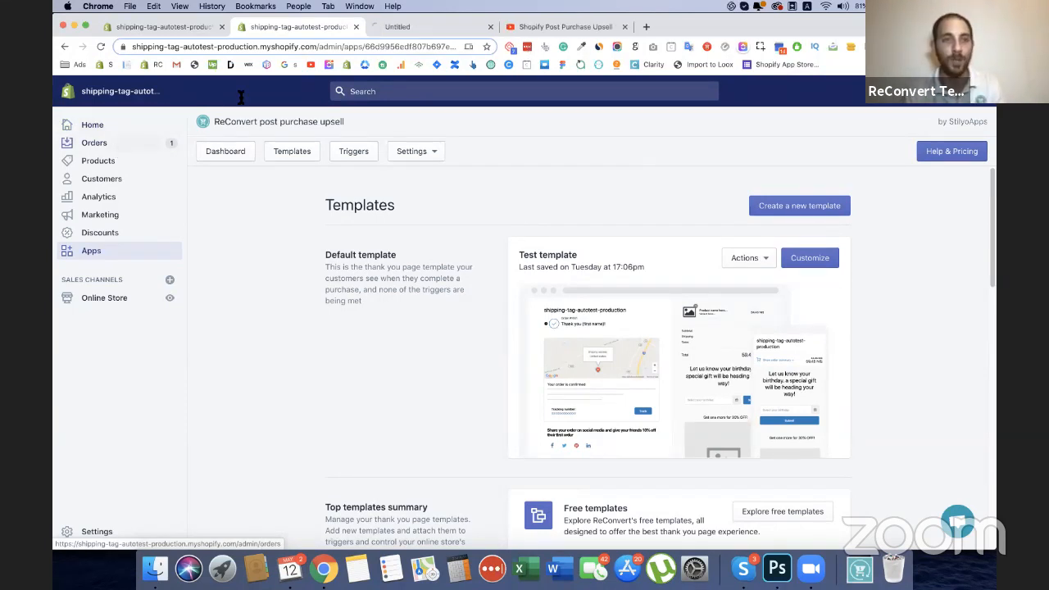
click(416, 27)
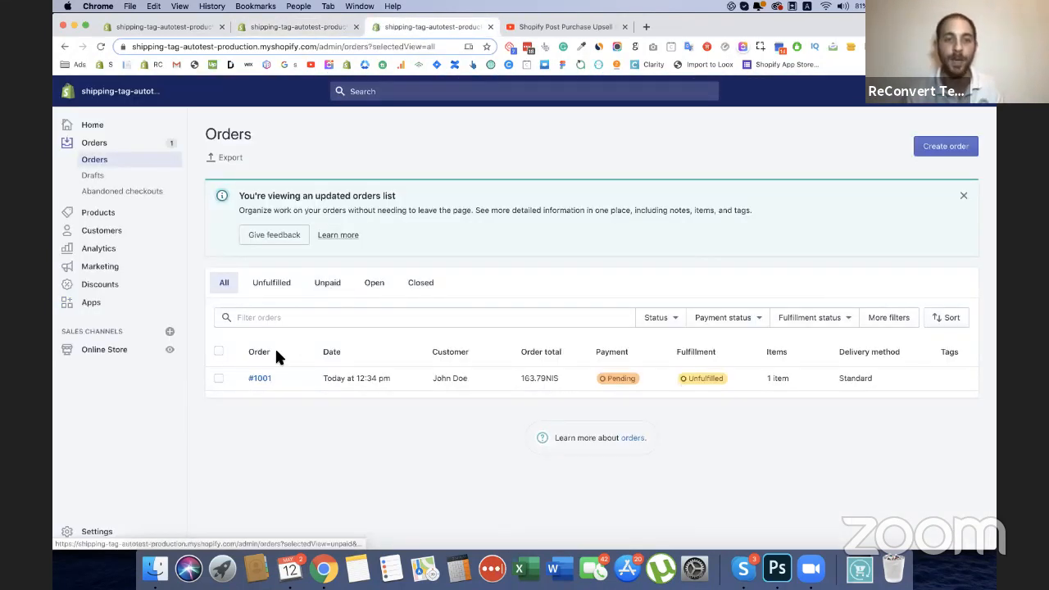
click(255, 383)
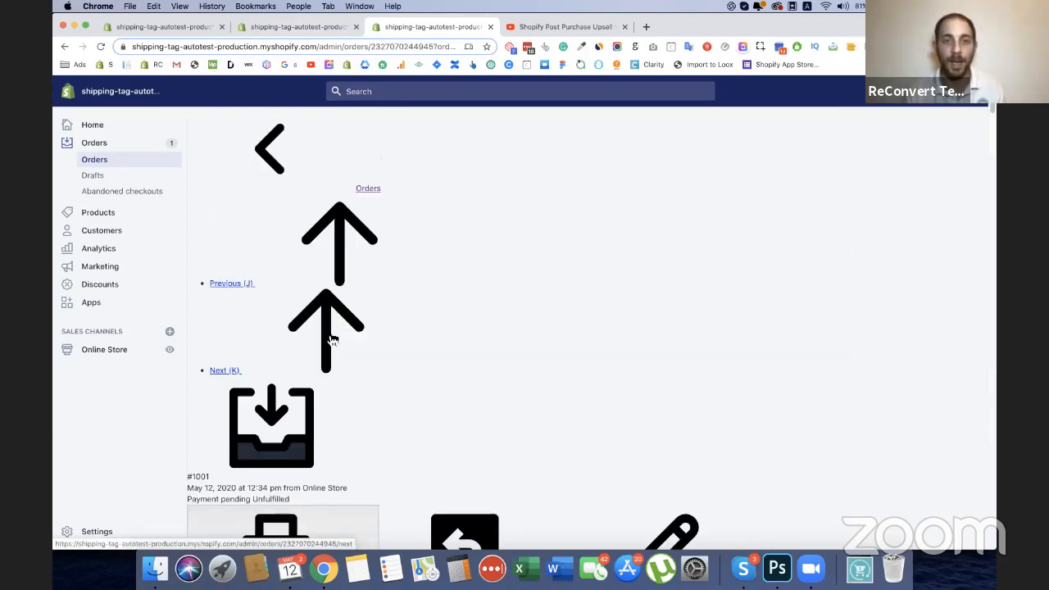
click(369, 172)
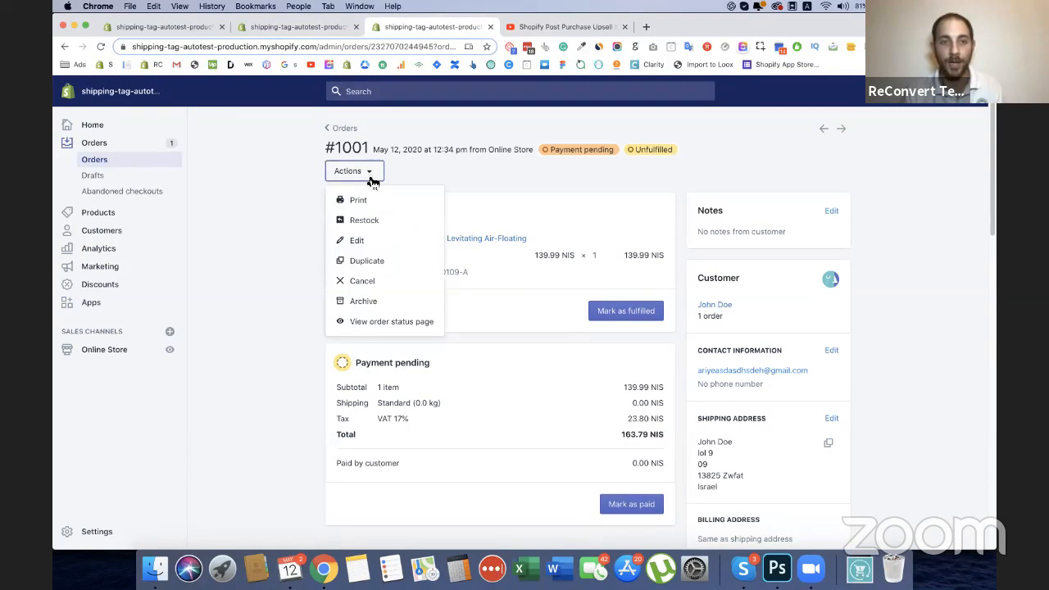
click(368, 325)
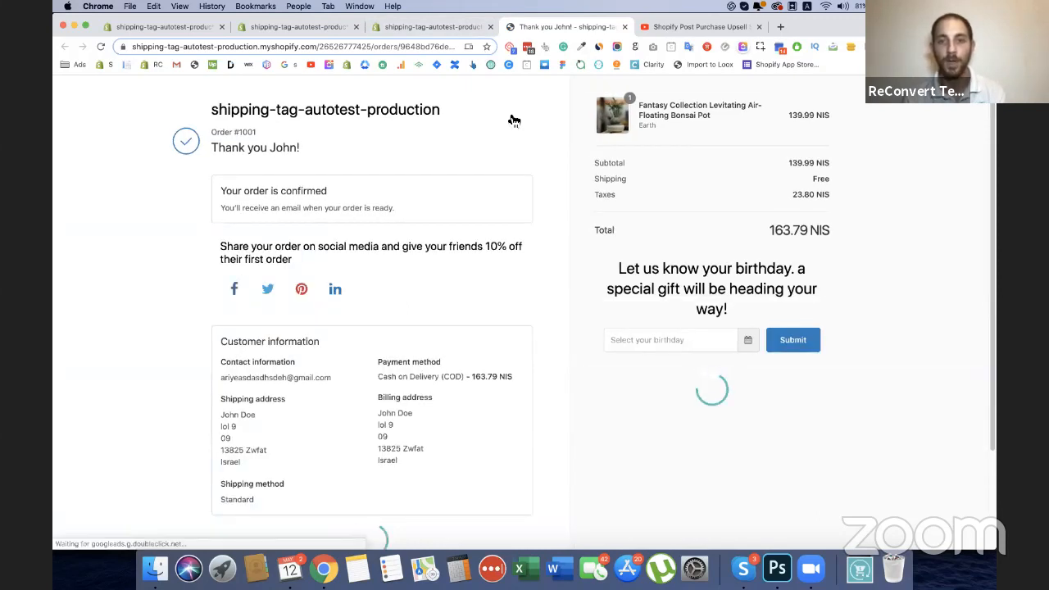
Check the live thank you page by declining the timer pop-up's offer and browsing the products in the 30% off upsell
scroll(516, 121, down, 1)
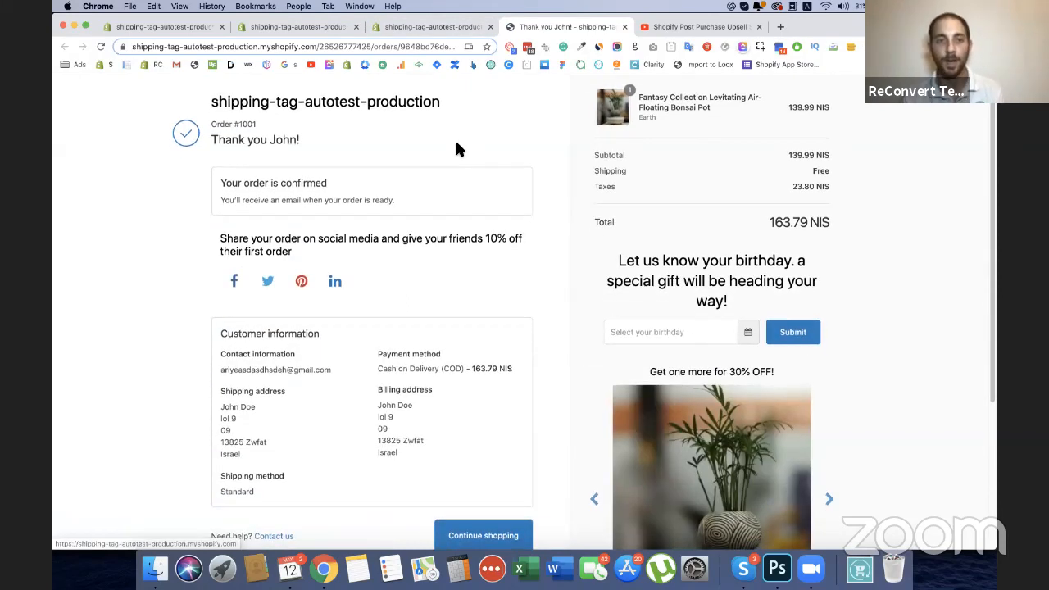
scroll(502, 166, down, 2)
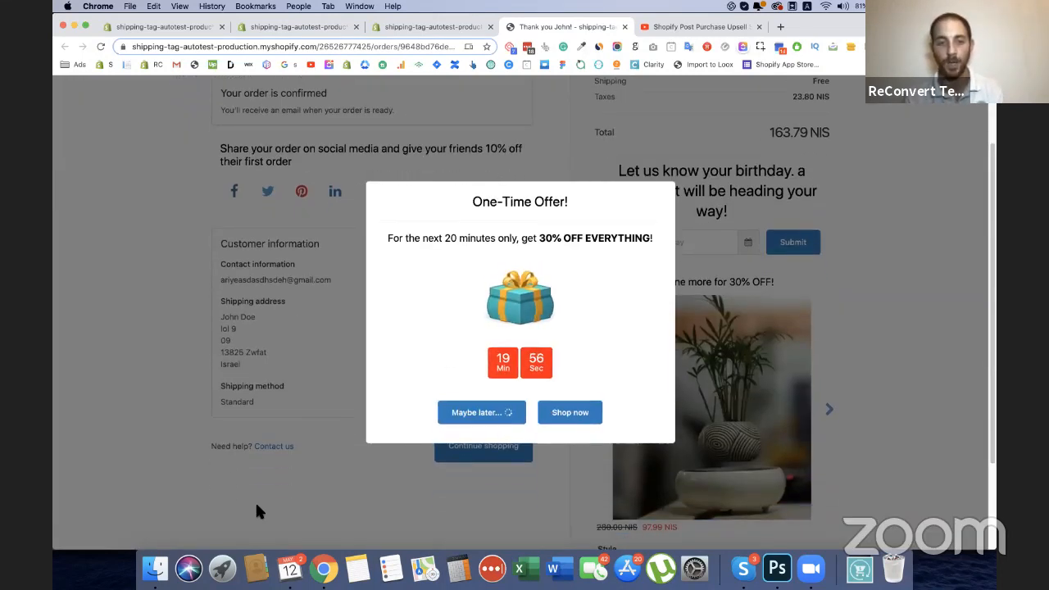
click(492, 416)
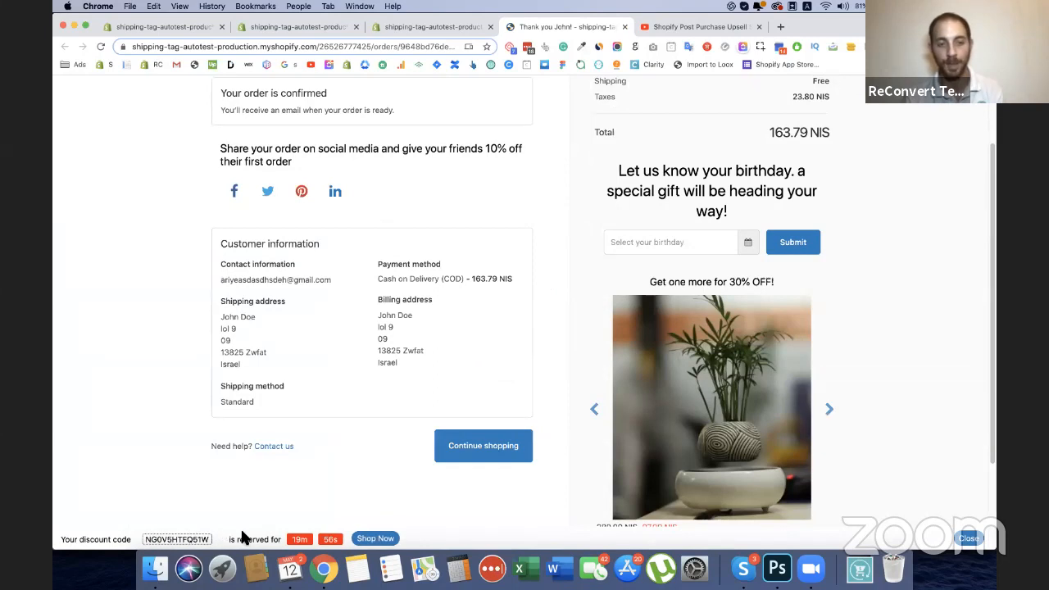
scroll(394, 508, down, 3)
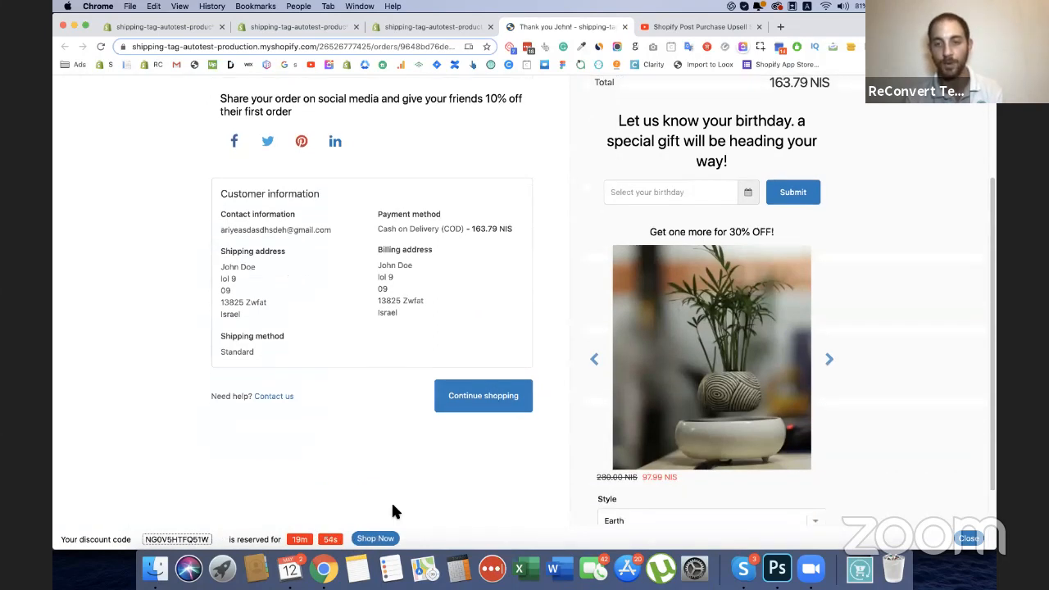
click(829, 285)
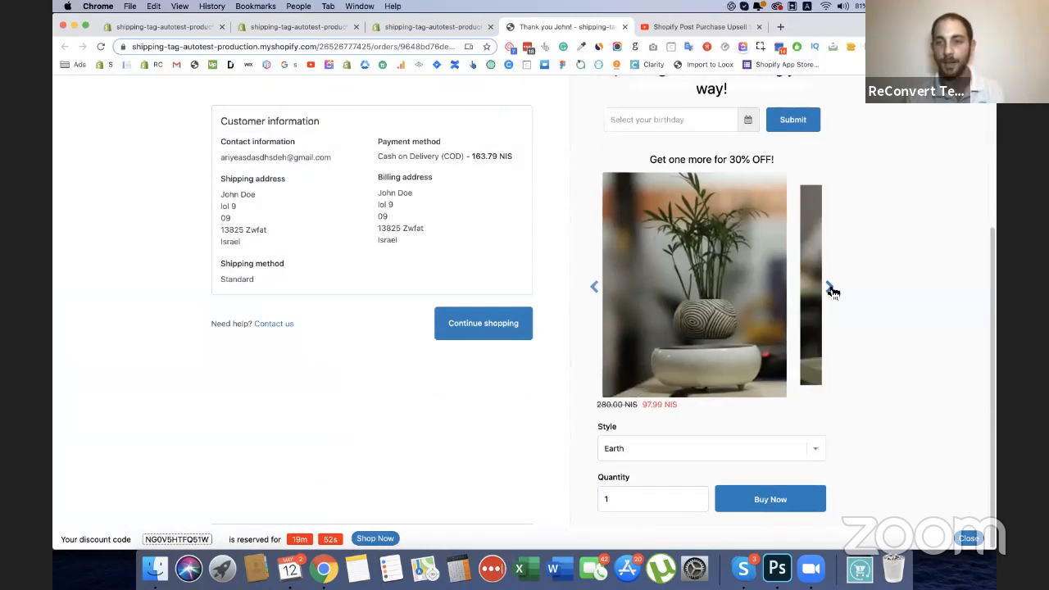
click(830, 287)
scroll(830, 292, up, 5)
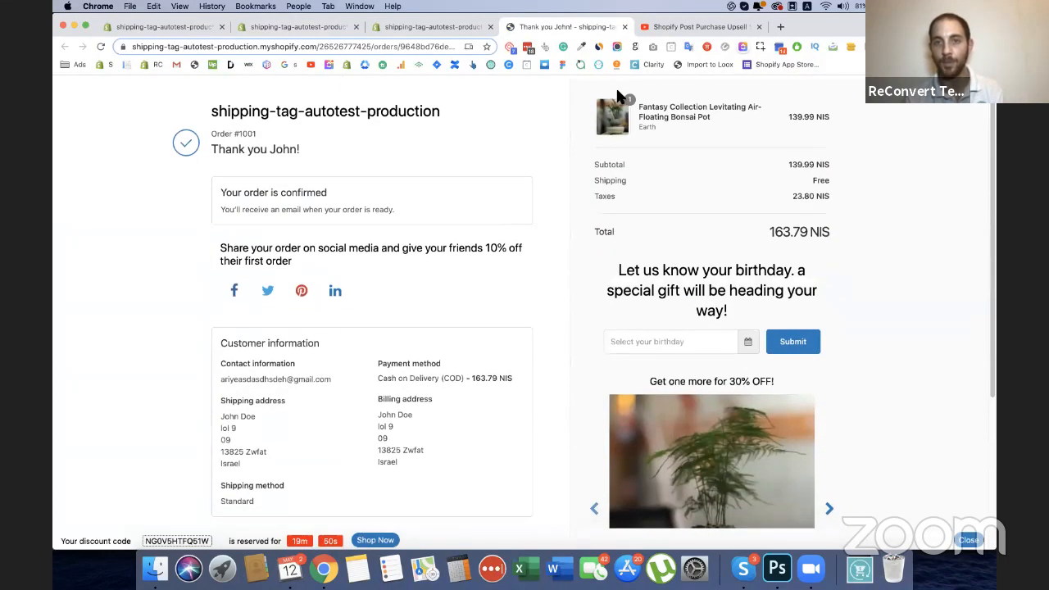
Choose a birth date in the thank you page's birthday collector and submit it
scroll(641, 246, down, 3)
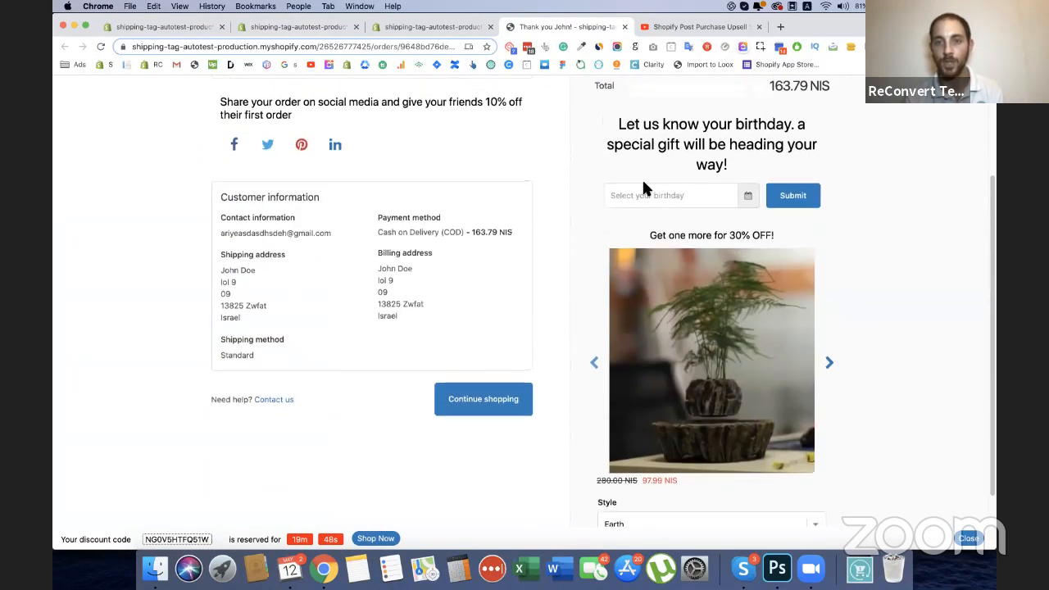
click(637, 196)
click(658, 286)
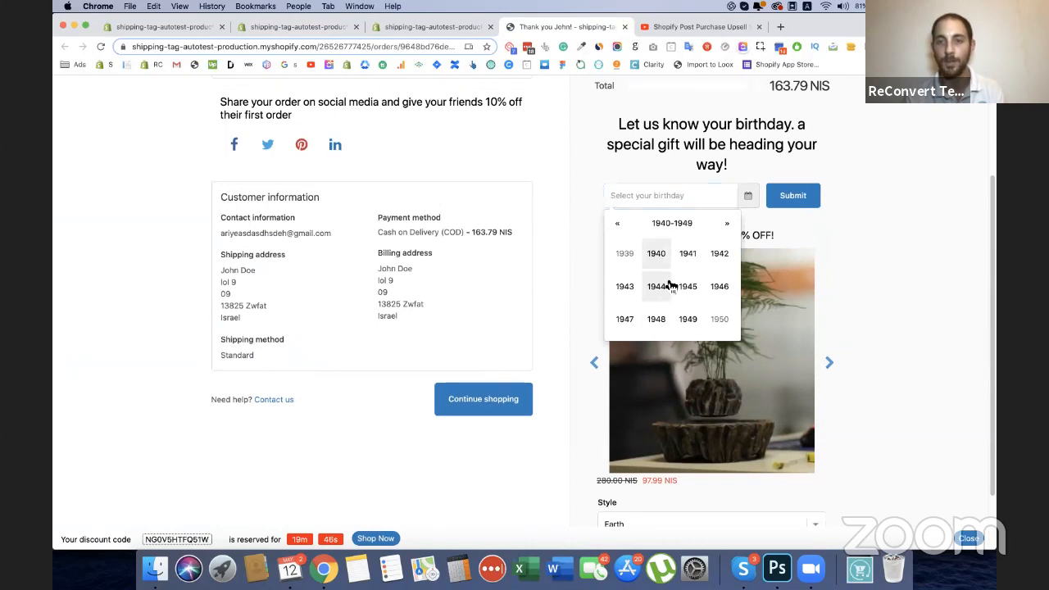
click(663, 285)
click(678, 290)
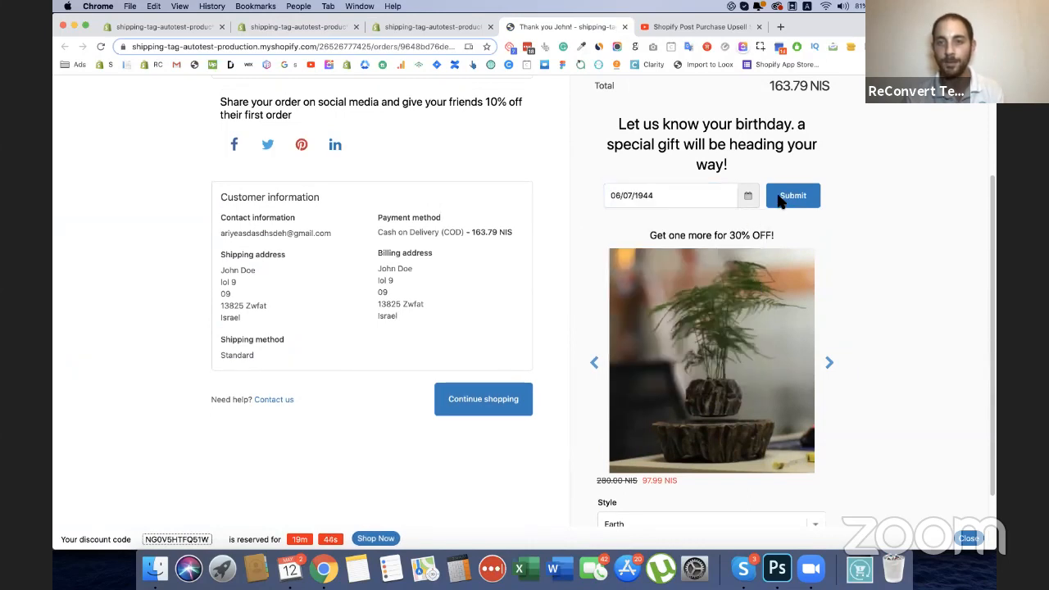
click(779, 203)
Examine the live thank you page after the birthday submission, from the order summary to the 30% off upsell
scroll(639, 248, up, 2)
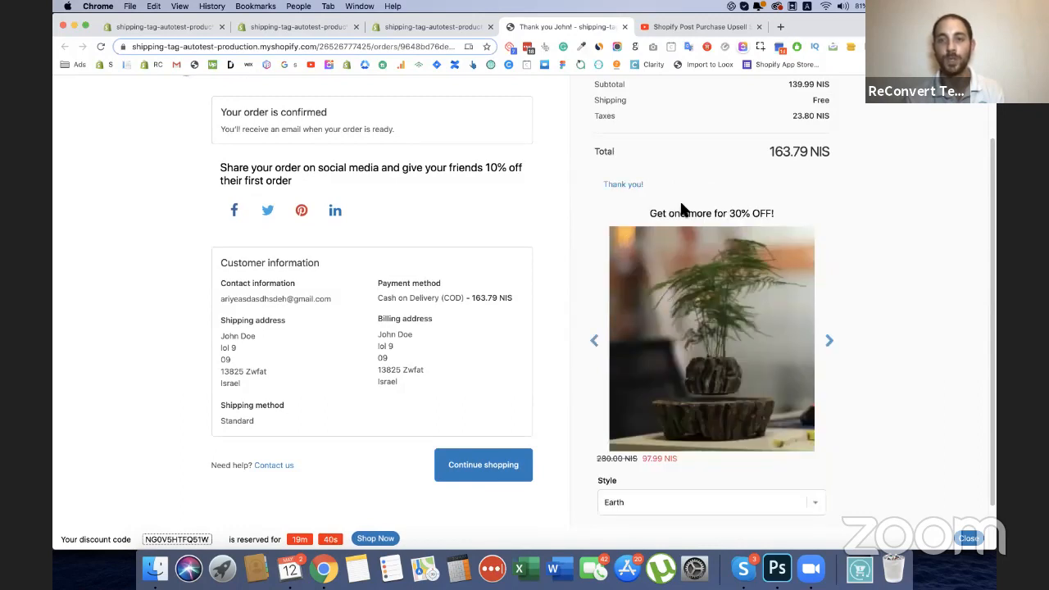
double_click(607, 183)
scroll(468, 181, down, 2)
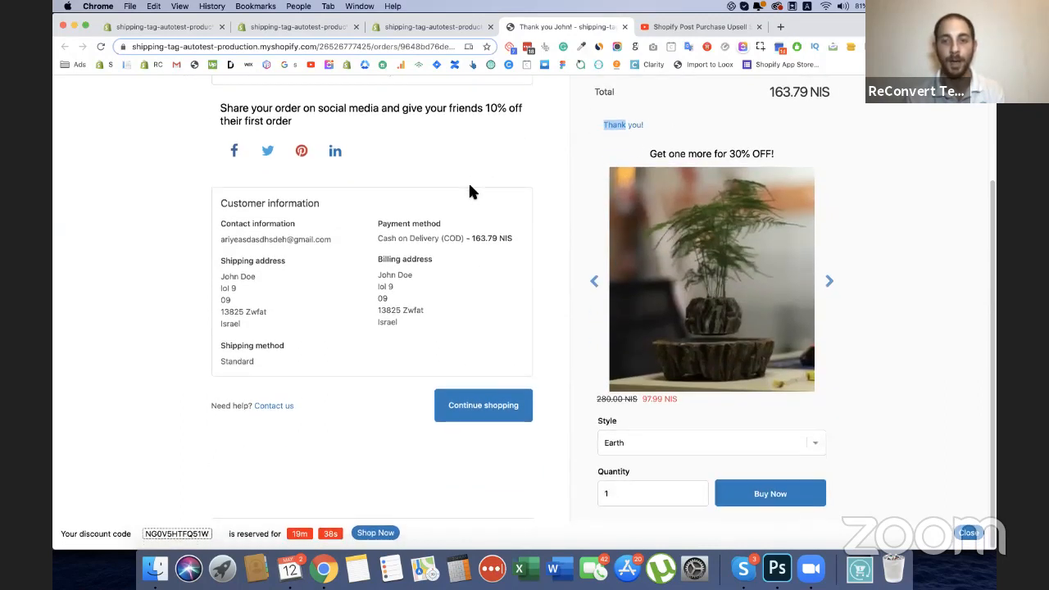
scroll(466, 182, up, 4)
scroll(402, 243, down, 3)
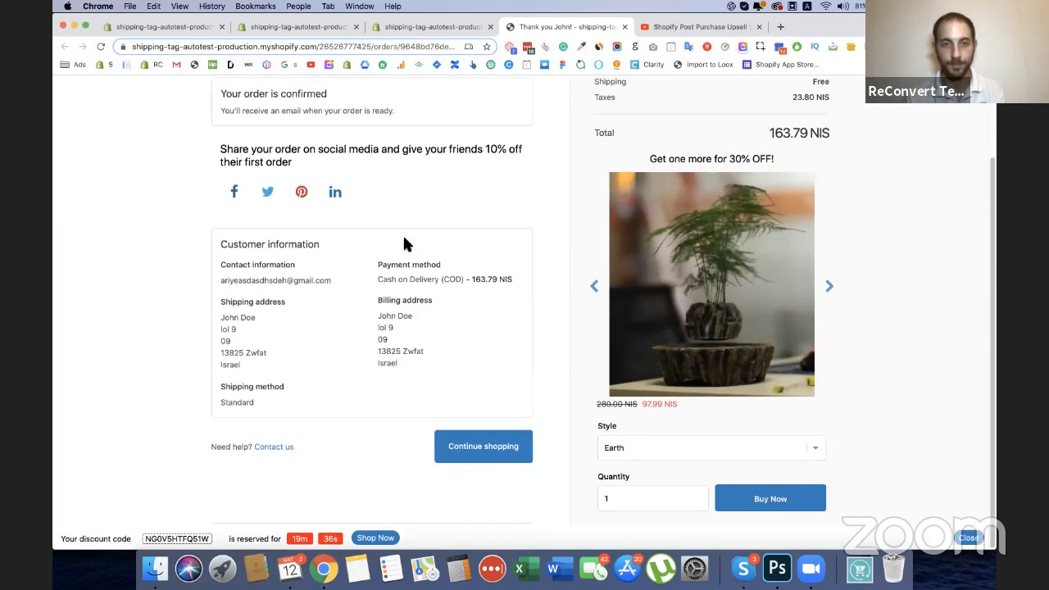
scroll(537, 209, up, 3)
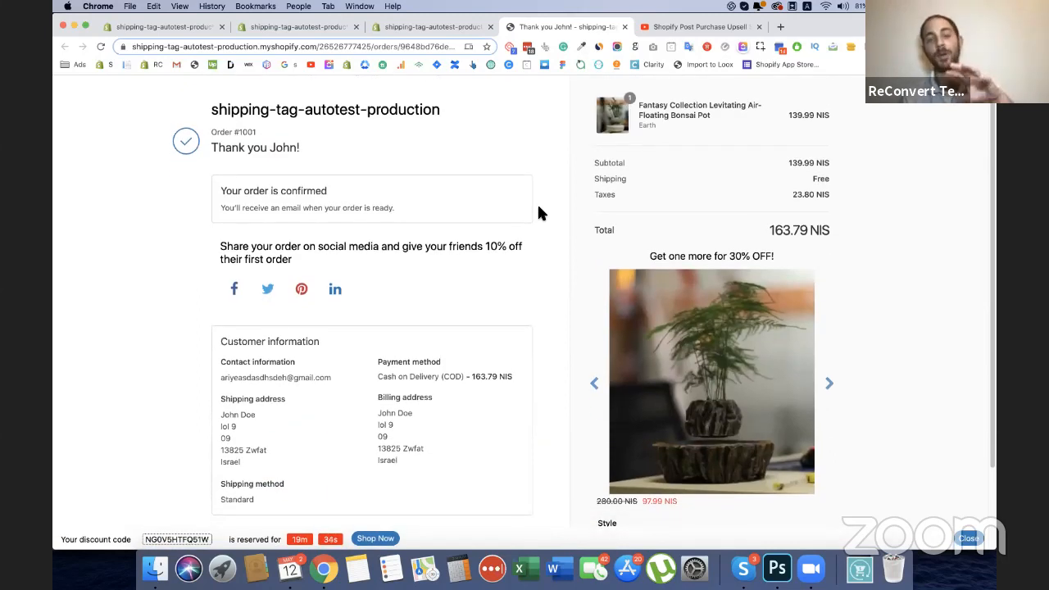
scroll(602, 181, down, 3)
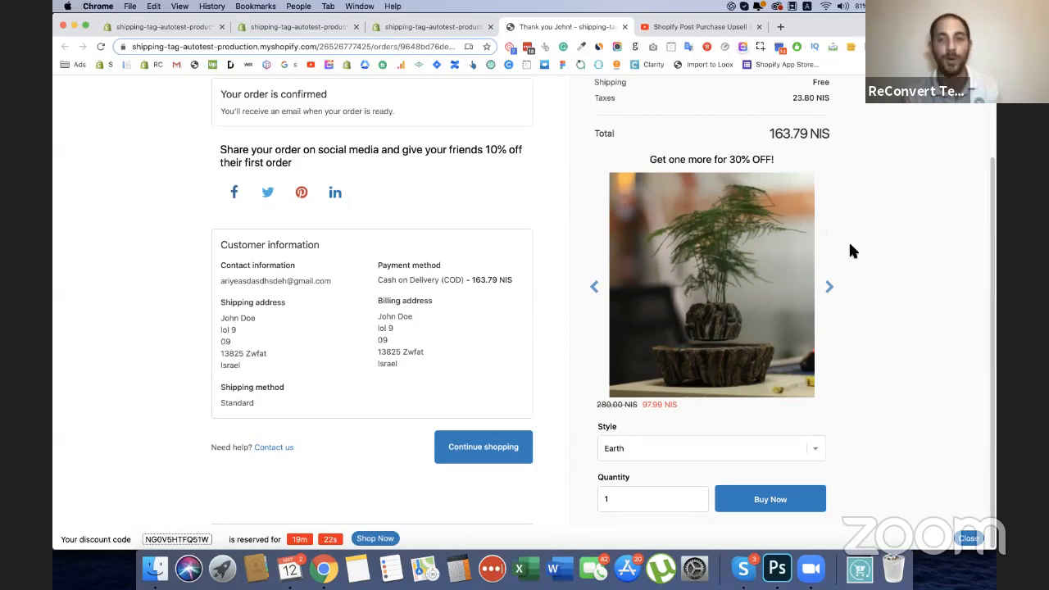
scroll(842, 254, up, 1)
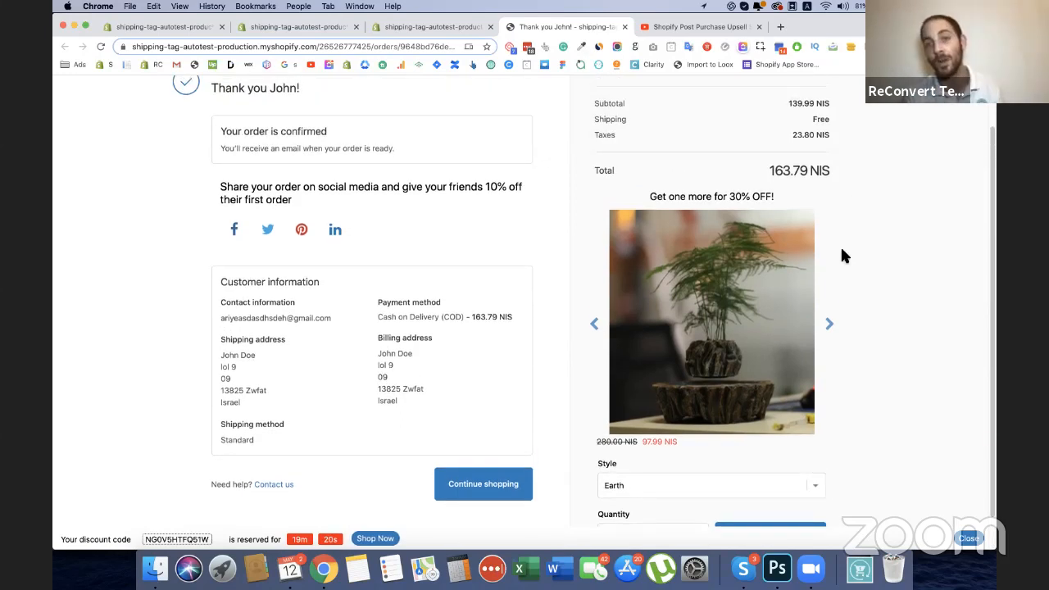
Return to the store admin and open the Home page collection down to its product list
click(424, 25)
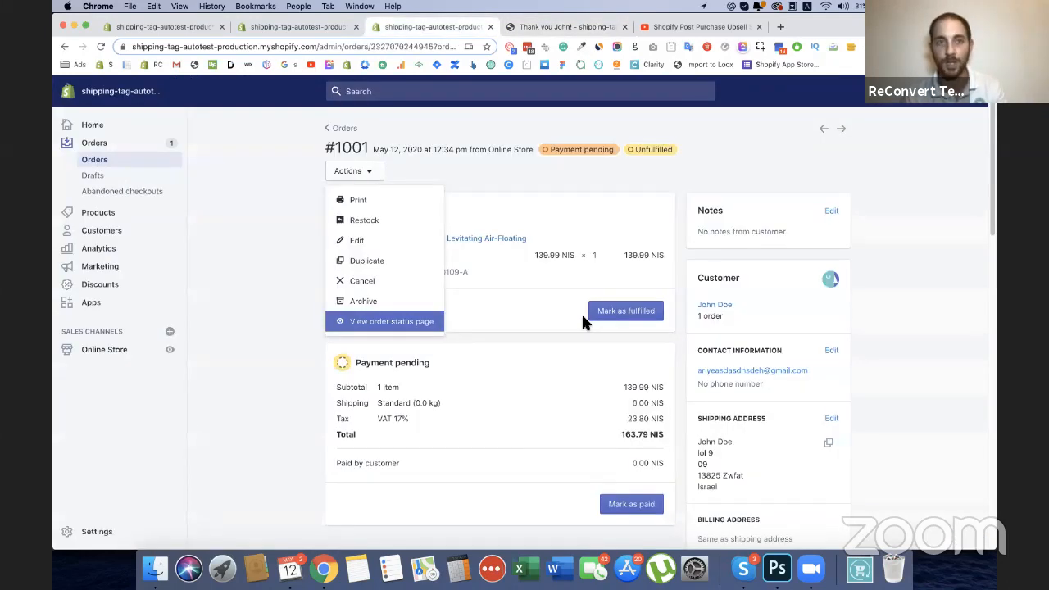
click(108, 214)
click(110, 243)
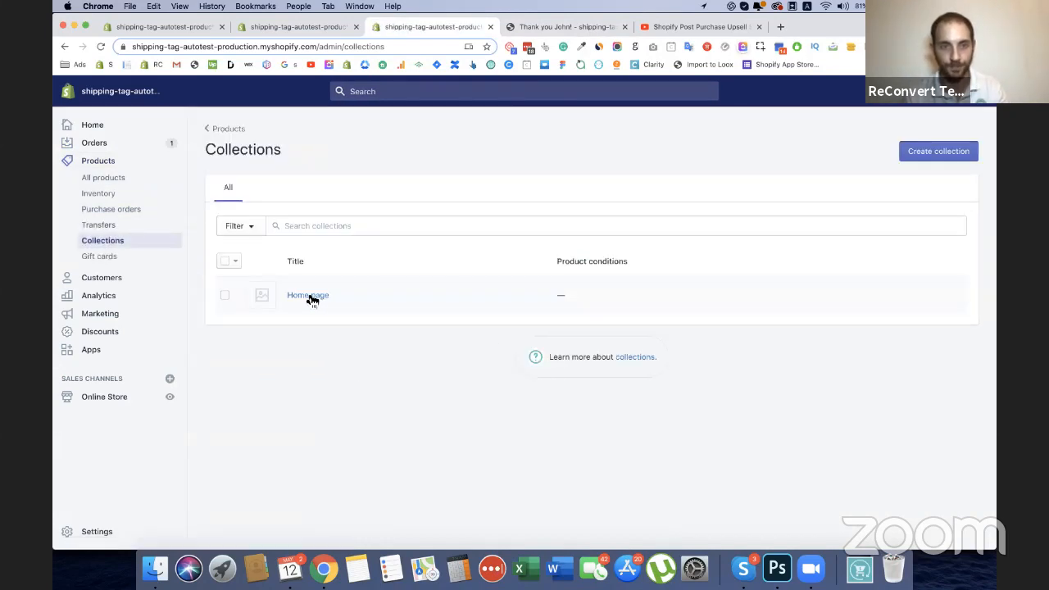
click(311, 299)
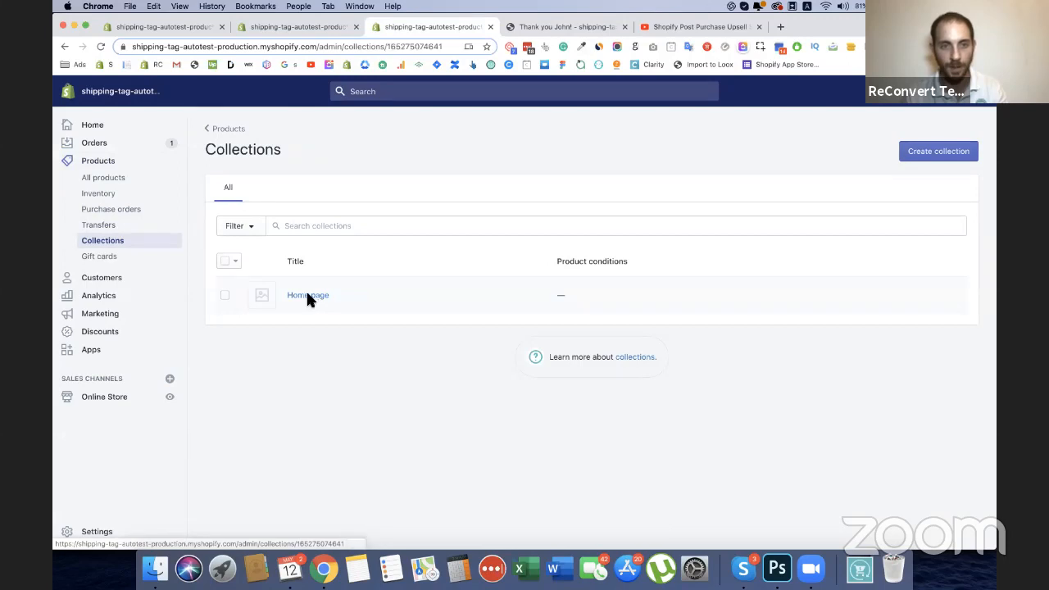
scroll(414, 285, down, 3)
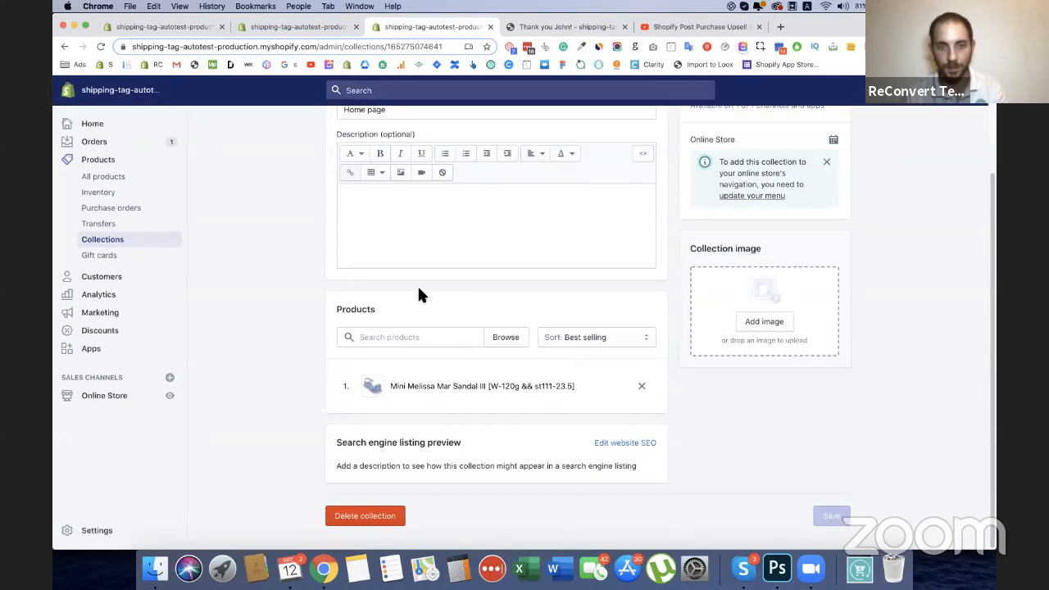
Add the 3D Glow In The Dark Stars, Pen-like Engraving Knife, Hollow Metal Binder Clips and Small Stretched Canvas products to the Home page collection
click(415, 339)
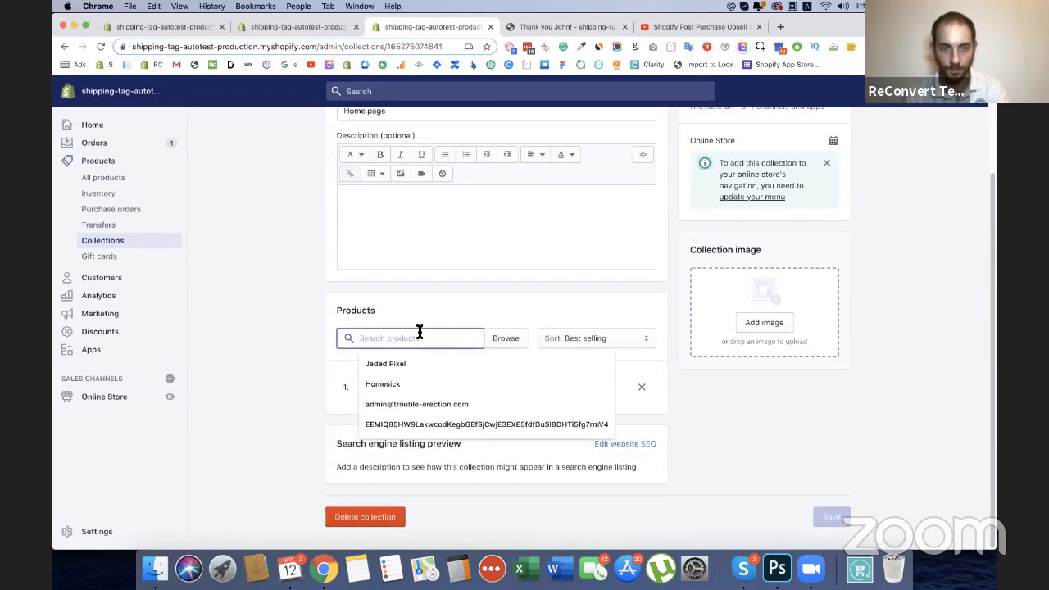
text(s)
click(360, 213)
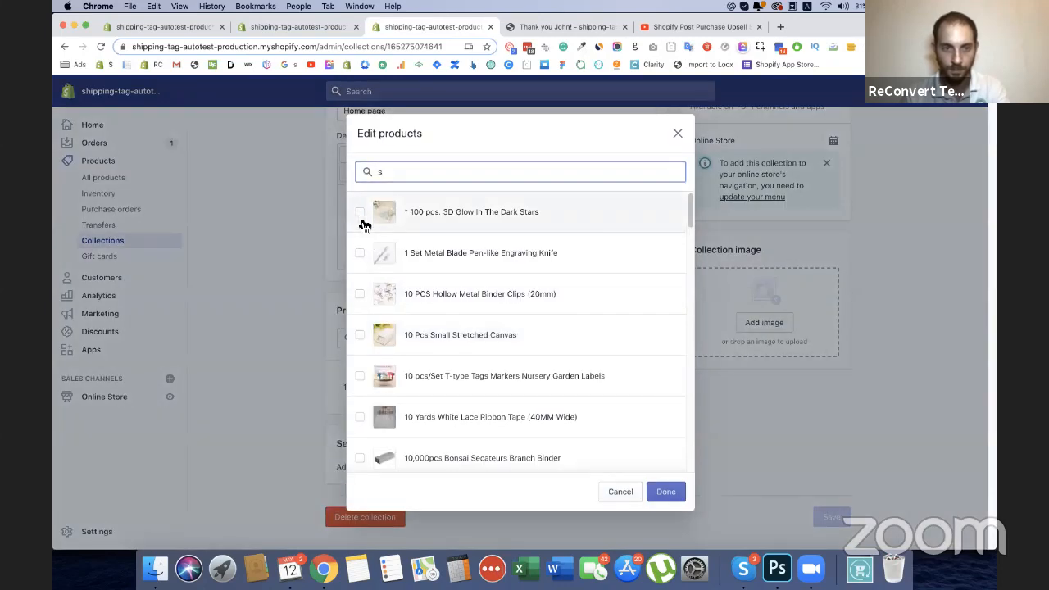
click(359, 253)
click(360, 294)
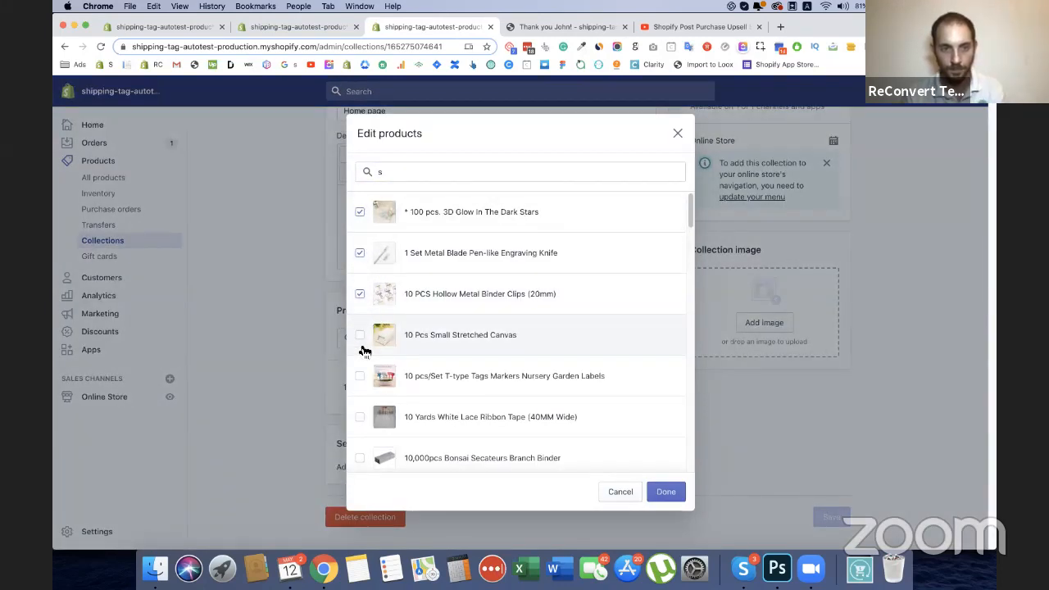
click(663, 491)
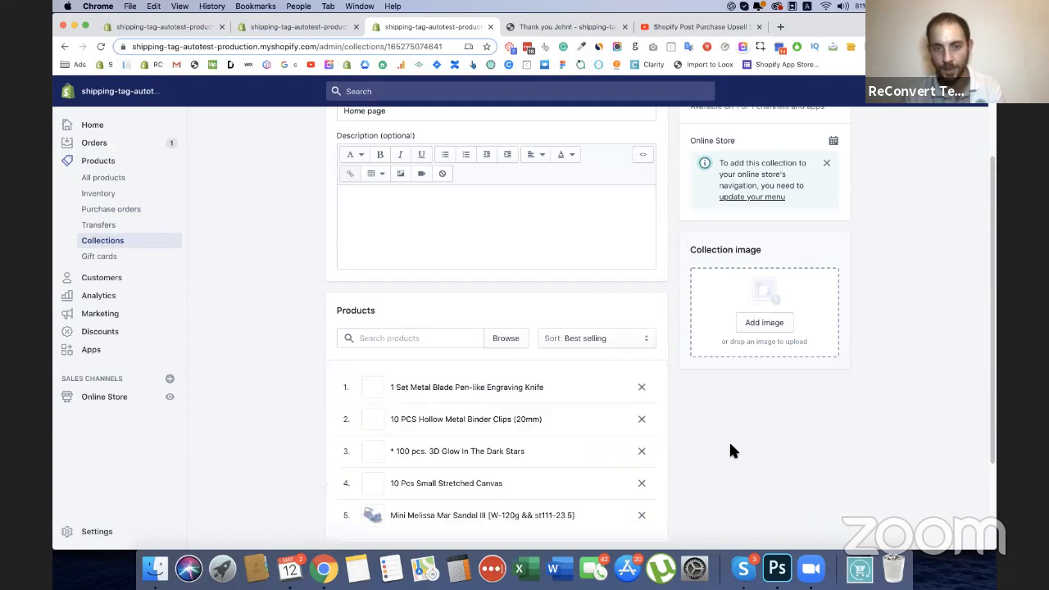
scroll(754, 427, down, 3)
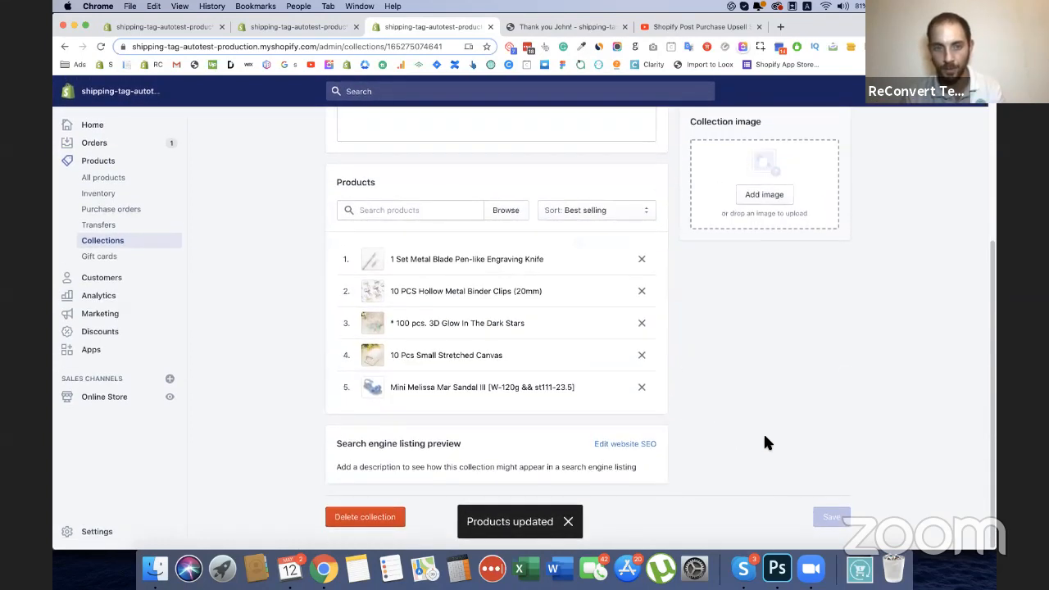
Open the Test template for customizing and select its product recommendations section
click(315, 20)
click(820, 268)
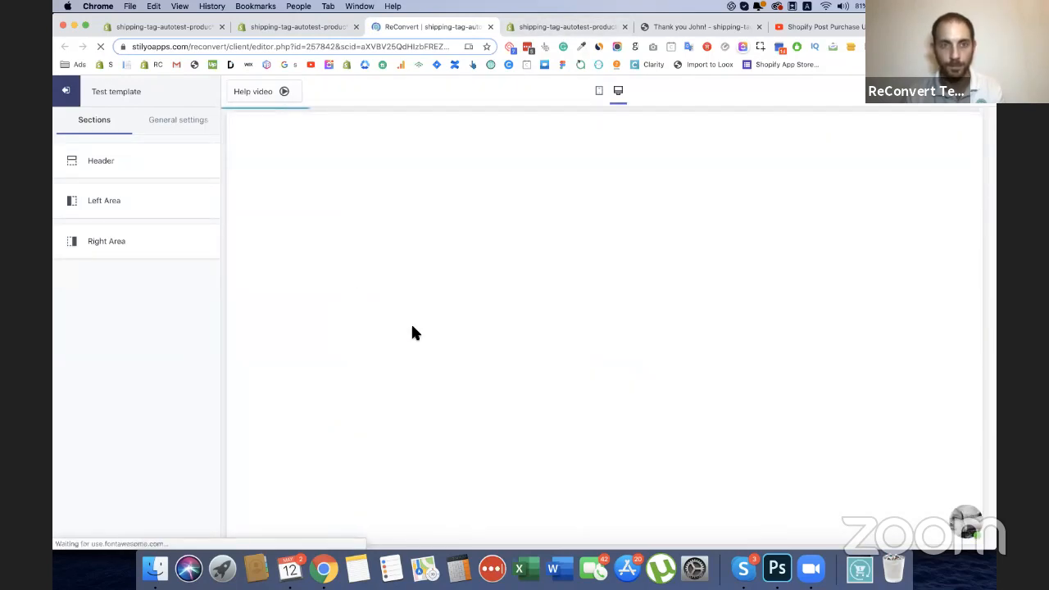
scroll(449, 307, down, 10)
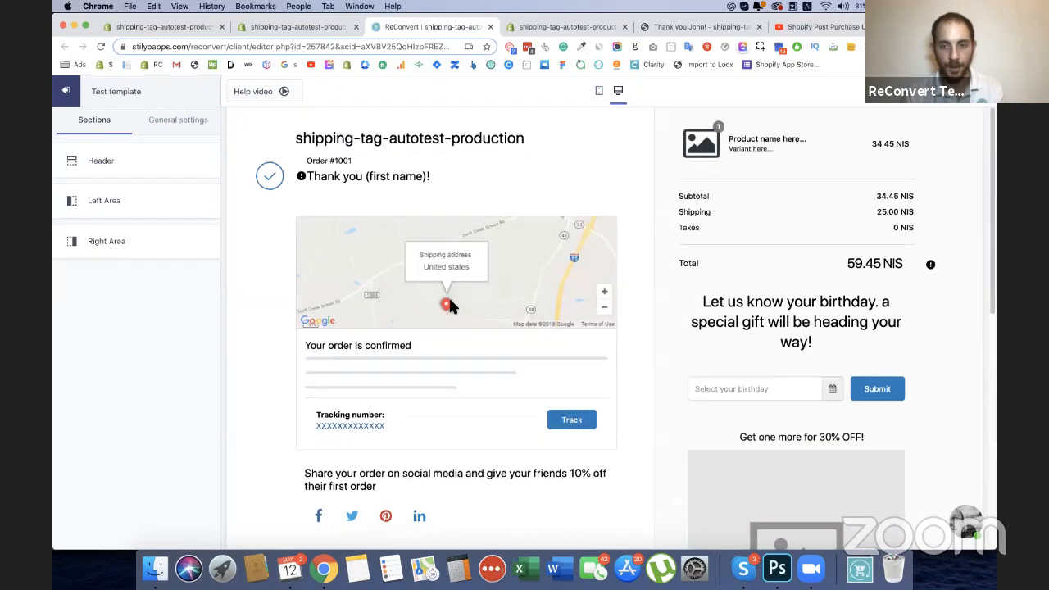
click(445, 369)
Set the product recommendations to display a specific collection and choose the Home page collection
click(121, 183)
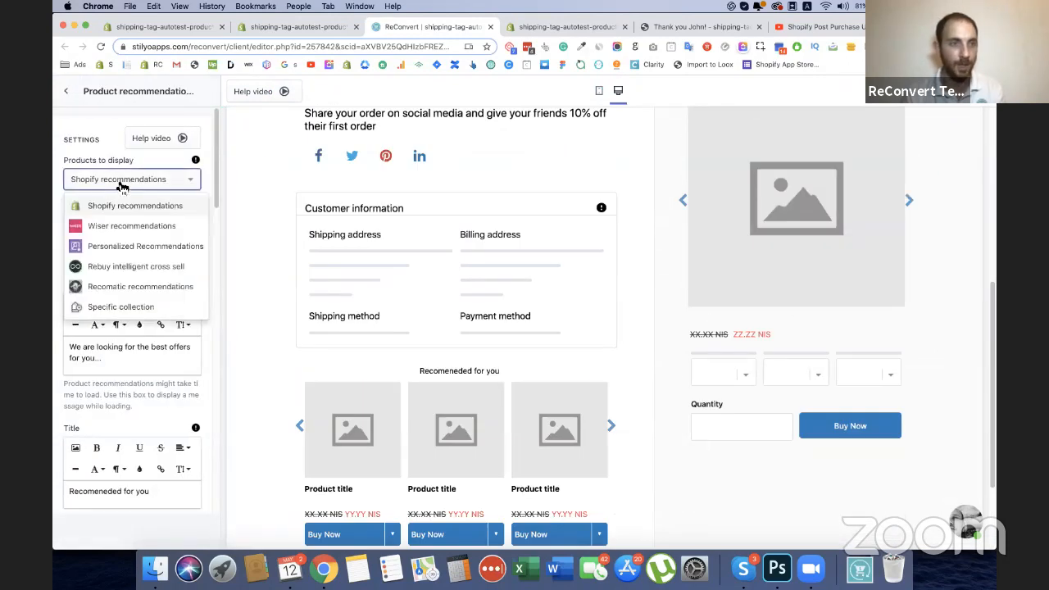
click(121, 307)
click(131, 258)
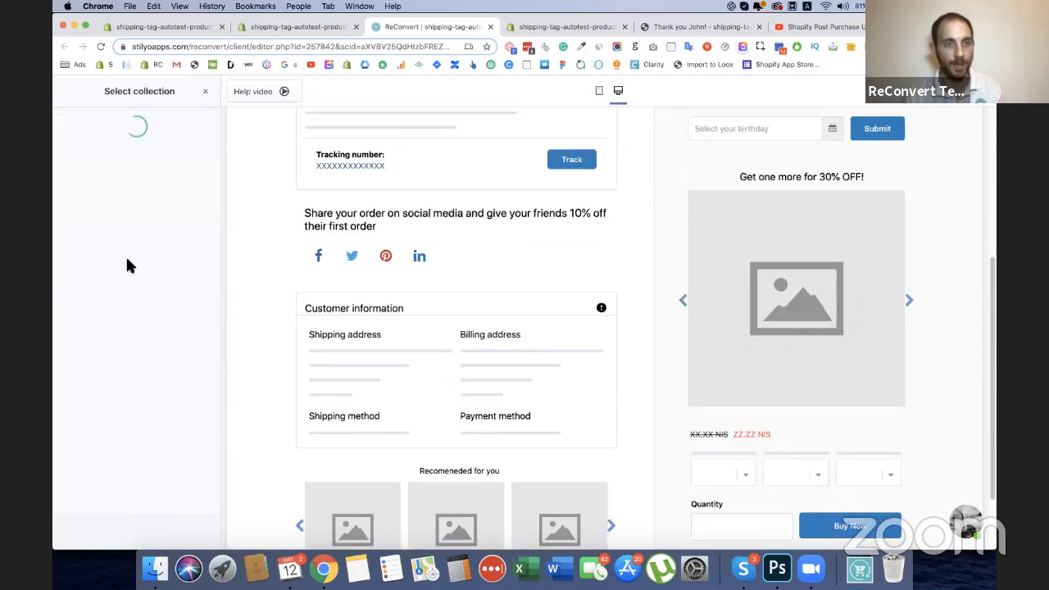
click(120, 179)
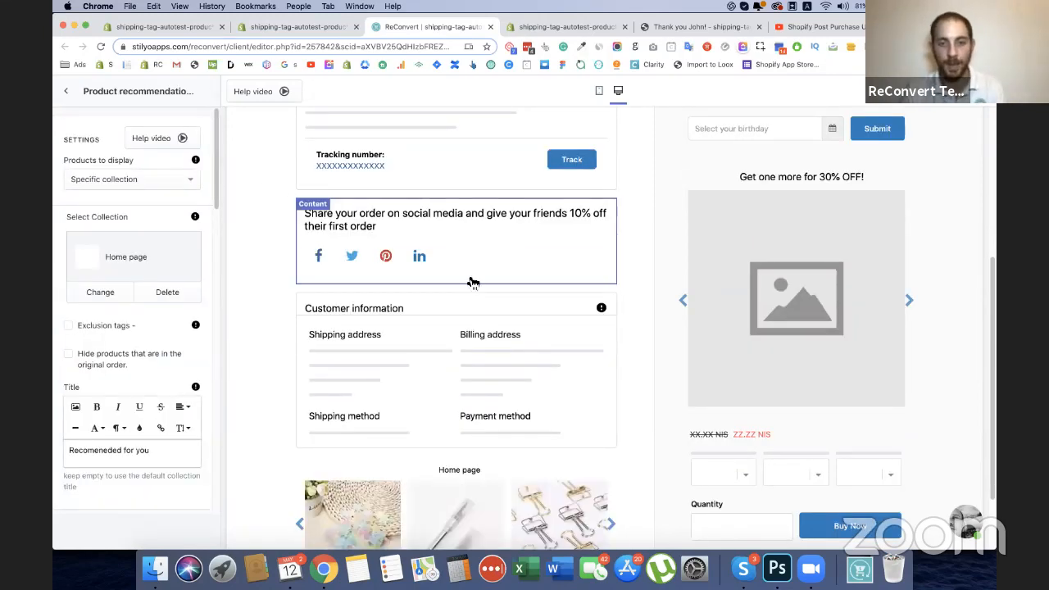
Browse the Home page collection's products in the template preview and save the live template
scroll(473, 282, down, 3)
scroll(629, 320, up, 2)
scroll(615, 378, down, 1)
click(614, 390)
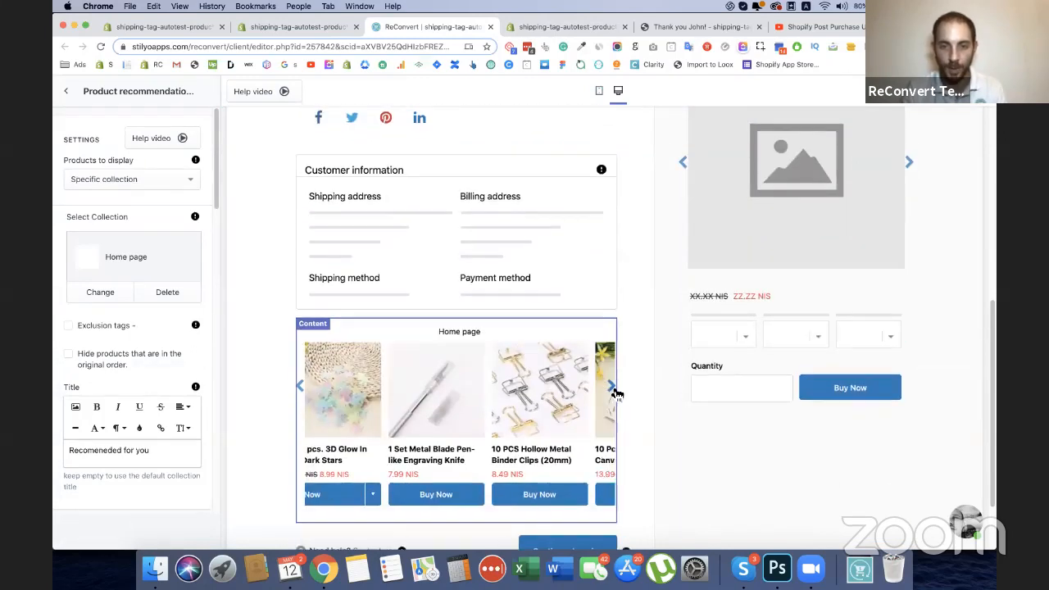
scroll(615, 385, down, 3)
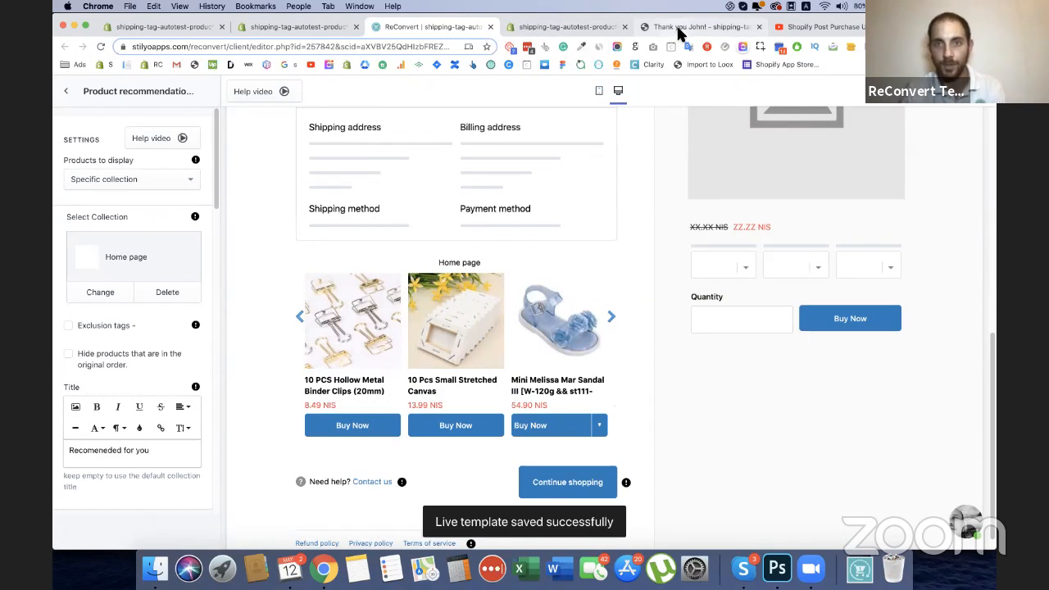
Reload the live thank you page, browse its Home page product carousel and decline the timer pop-up's offer
click(678, 29)
key(super+r)
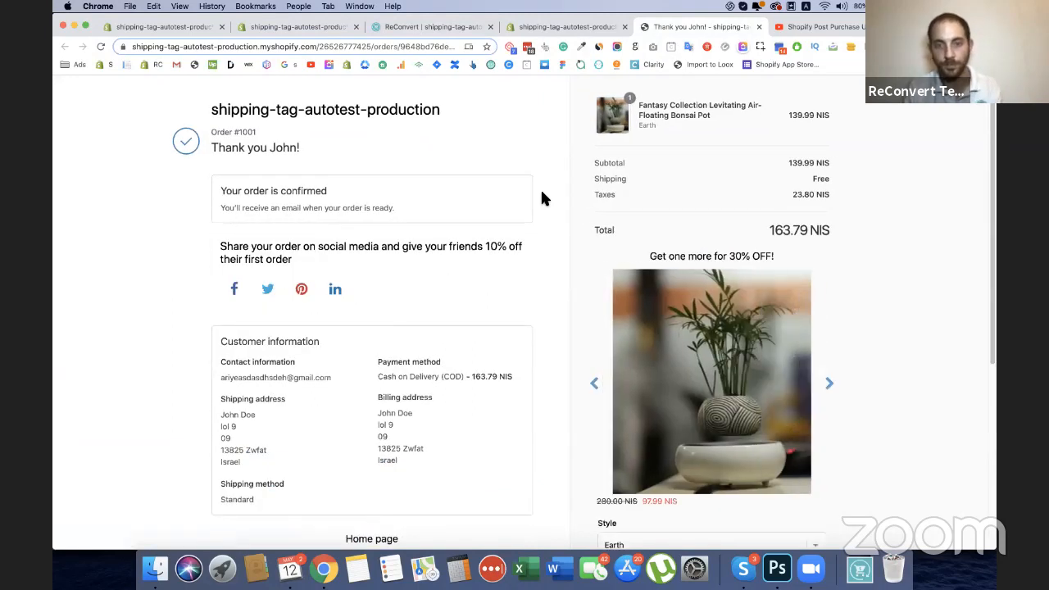
scroll(541, 193, down, 3)
scroll(536, 246, down, 2)
click(530, 297)
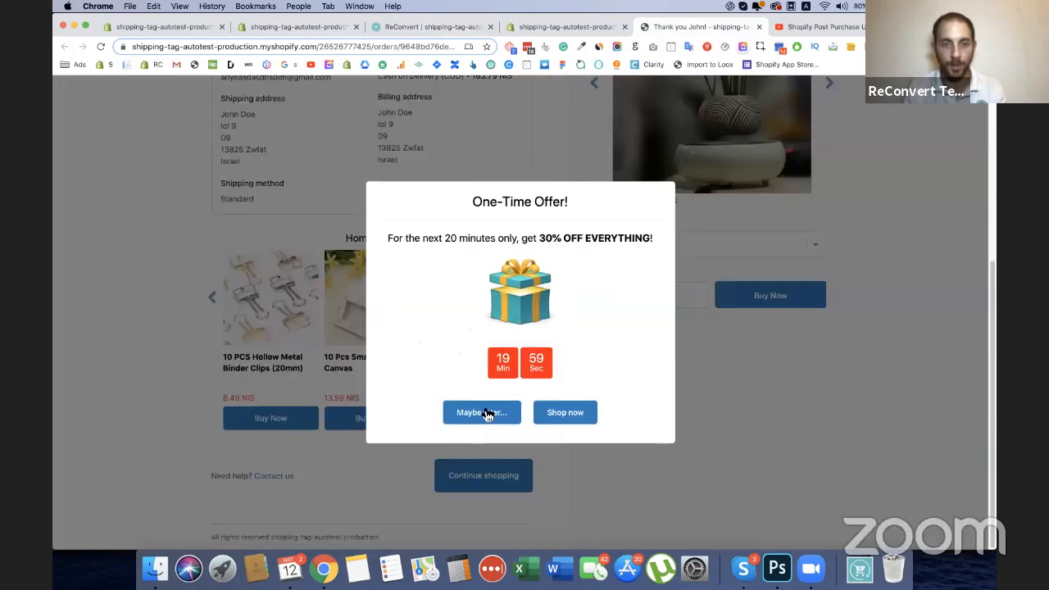
click(484, 414)
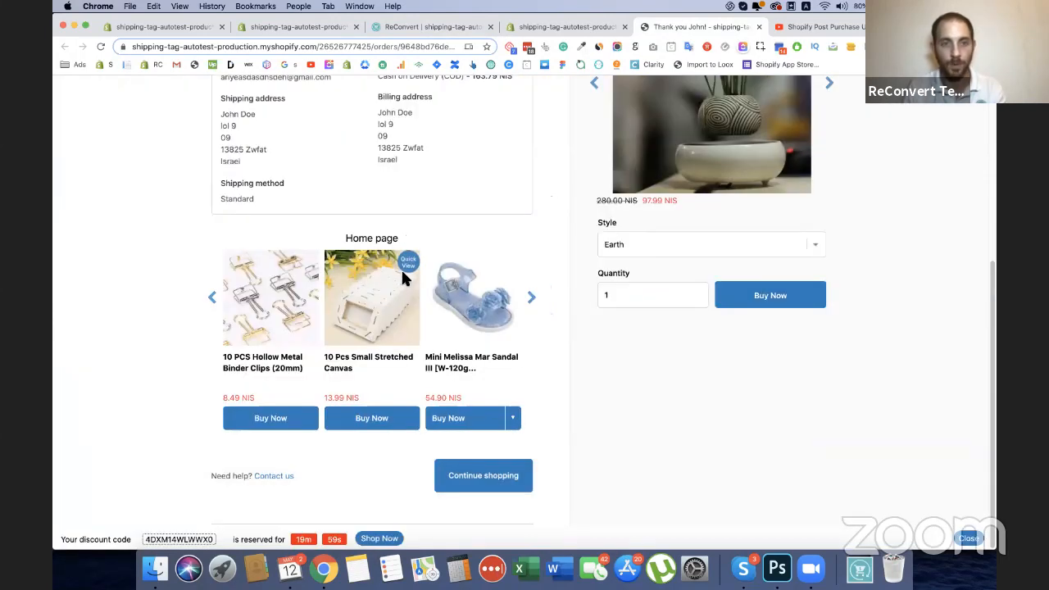
View the quick view details of the 10 Pcs Small Stretched Canvas, then close them and return to the thank you page's beginning
click(410, 265)
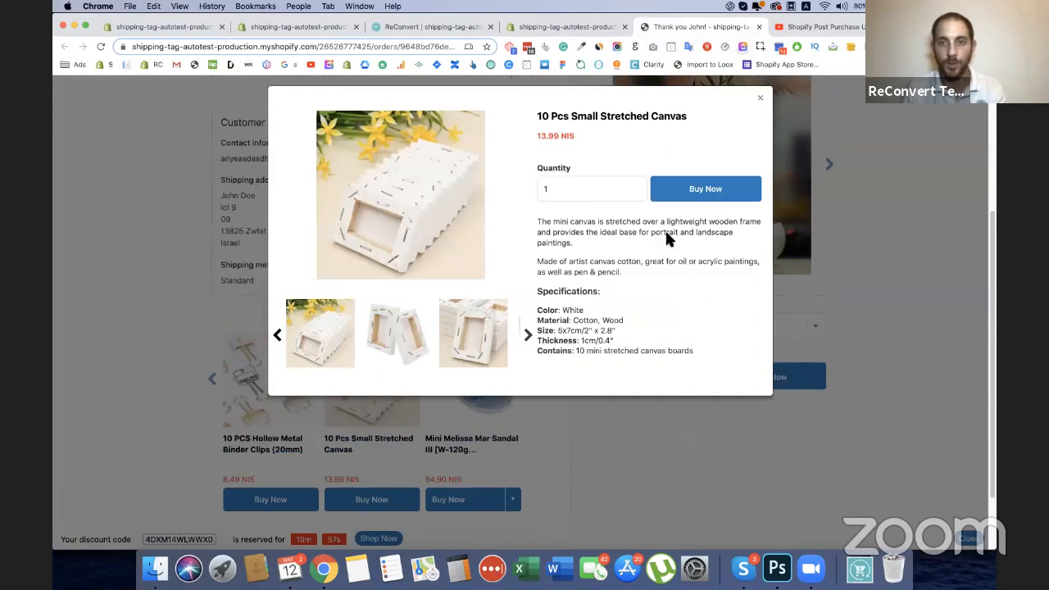
click(760, 96)
scroll(503, 261, up, 3)
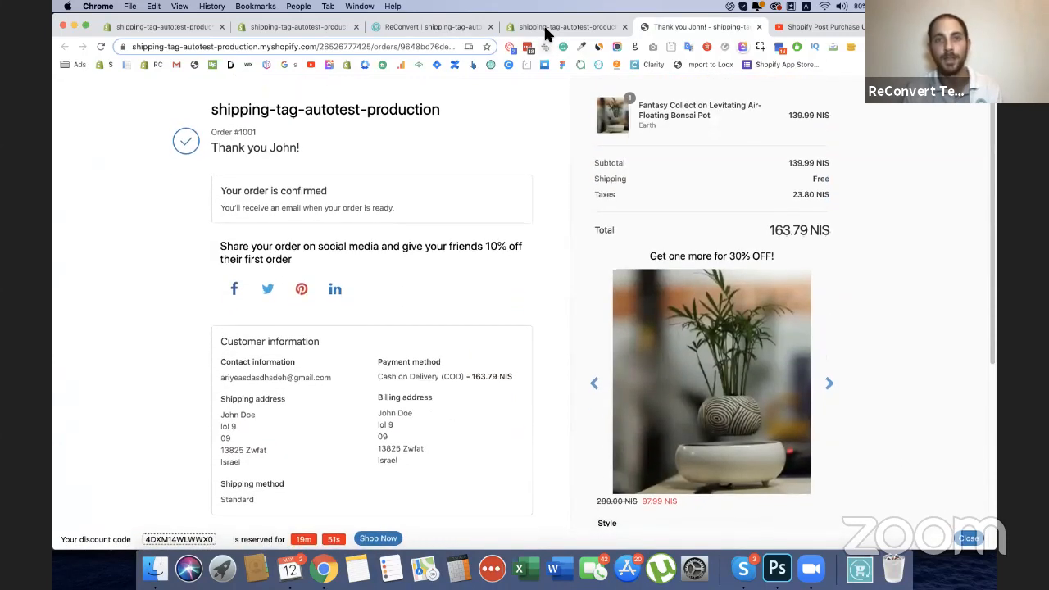
Close the template editor's browser tab and return to the ReConvert templates overview
click(542, 25)
click(433, 28)
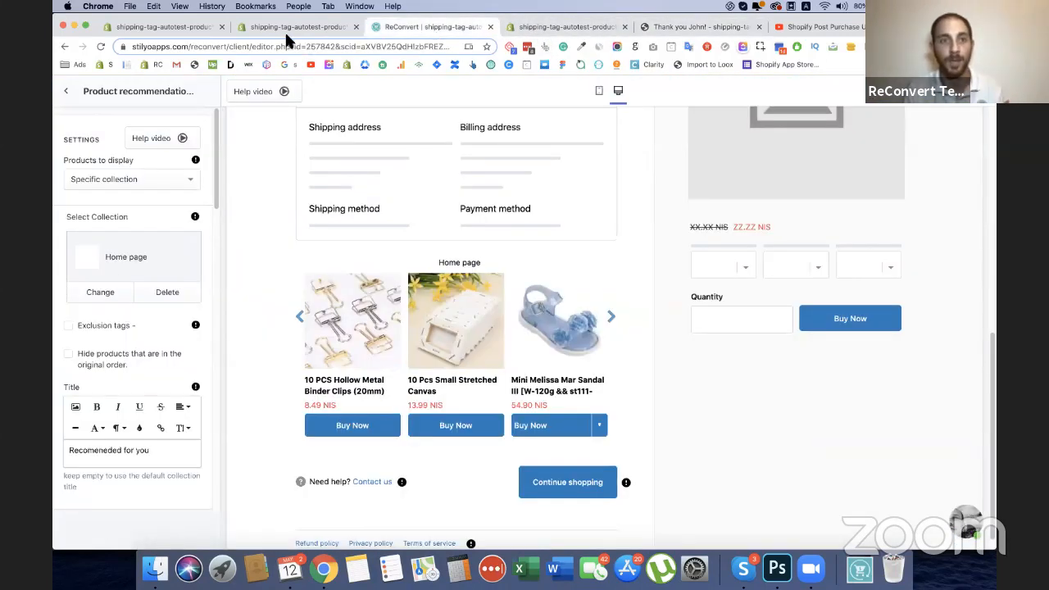
click(340, 29)
click(404, 29)
click(311, 29)
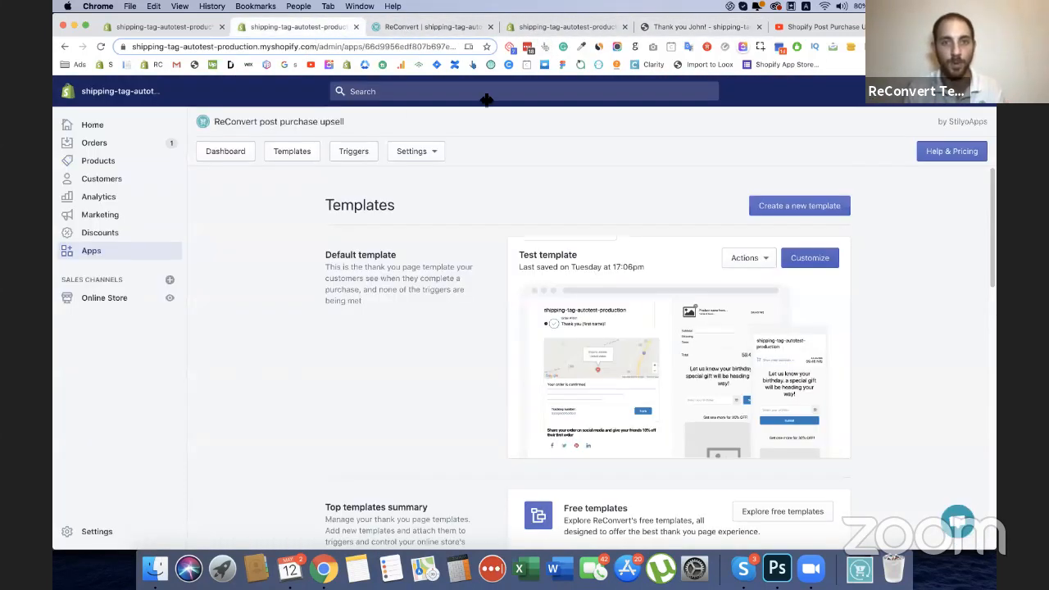
click(490, 27)
Reload the ReConvert app and examine the dashboard's thank you page statistics
scroll(494, 279, down, 10)
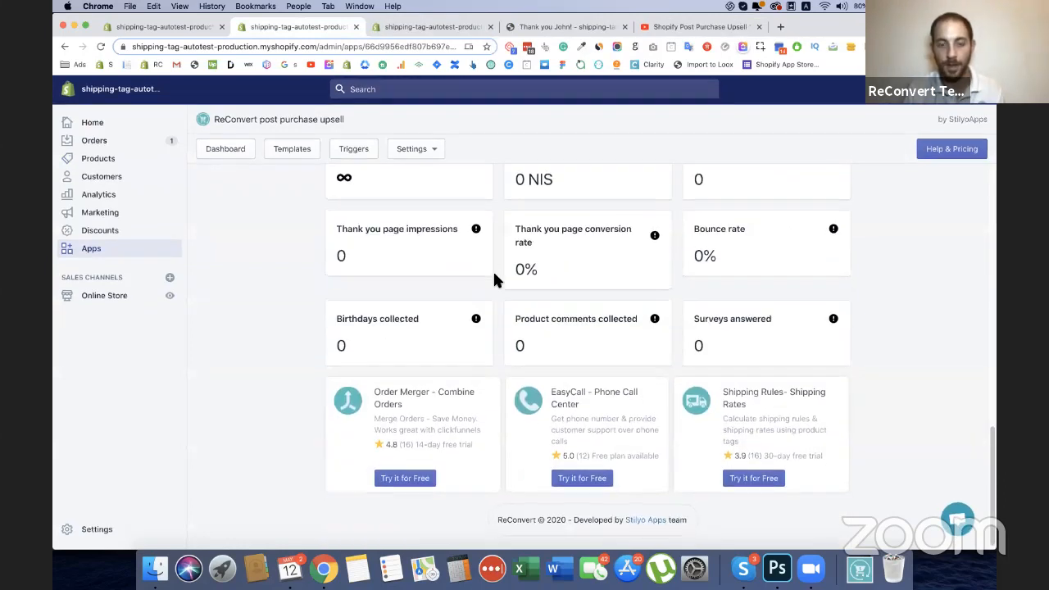
key(super+r)
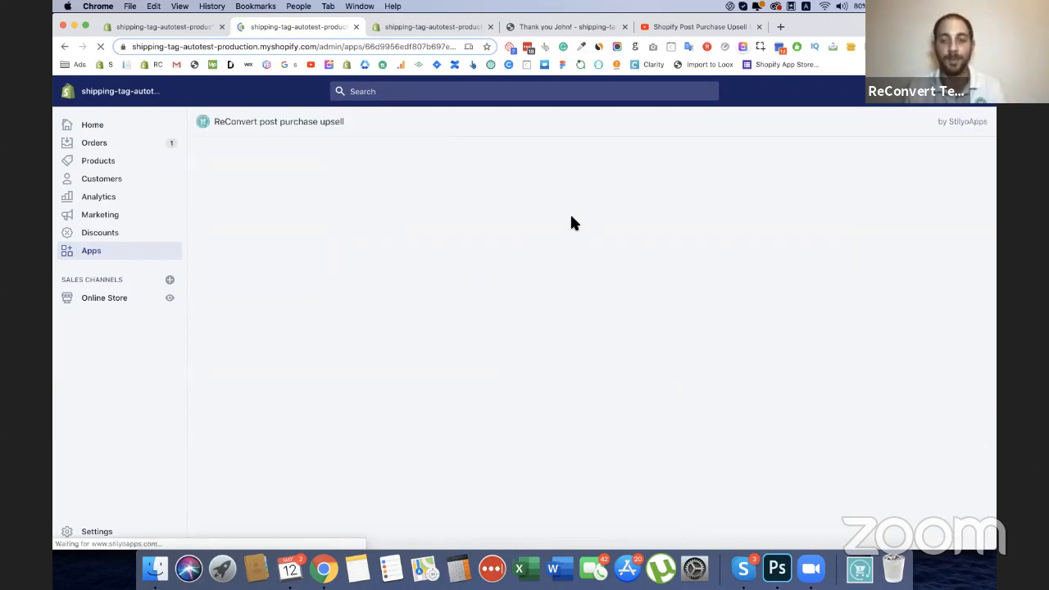
scroll(571, 223, down, 5)
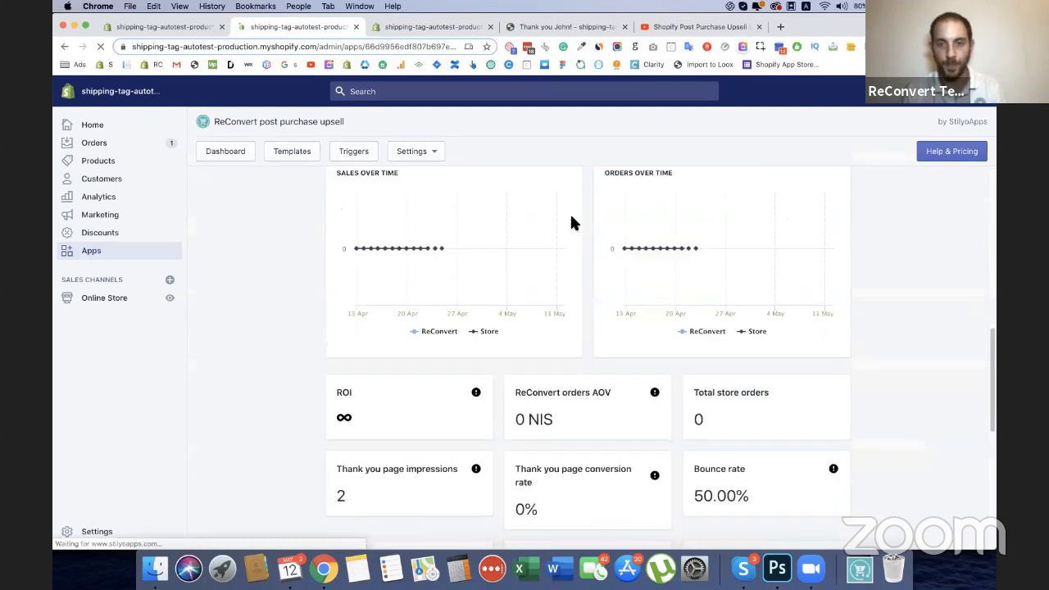
Examine the dashboard's thank you page impressions, birthday collection figures and element wise data, then return to the templates overview
scroll(572, 223, down, 3)
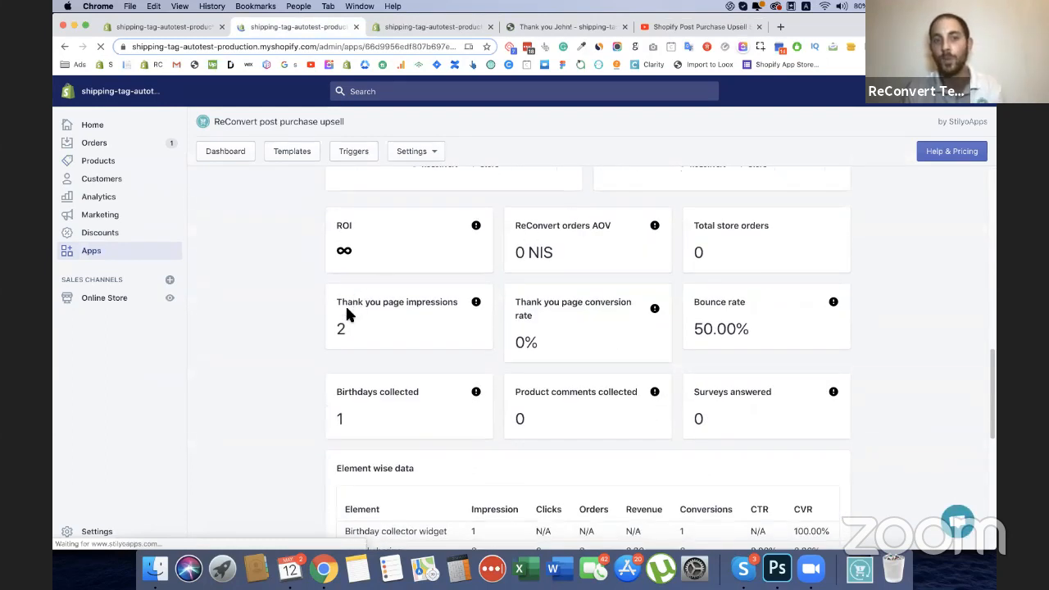
scroll(363, 346, down, 4)
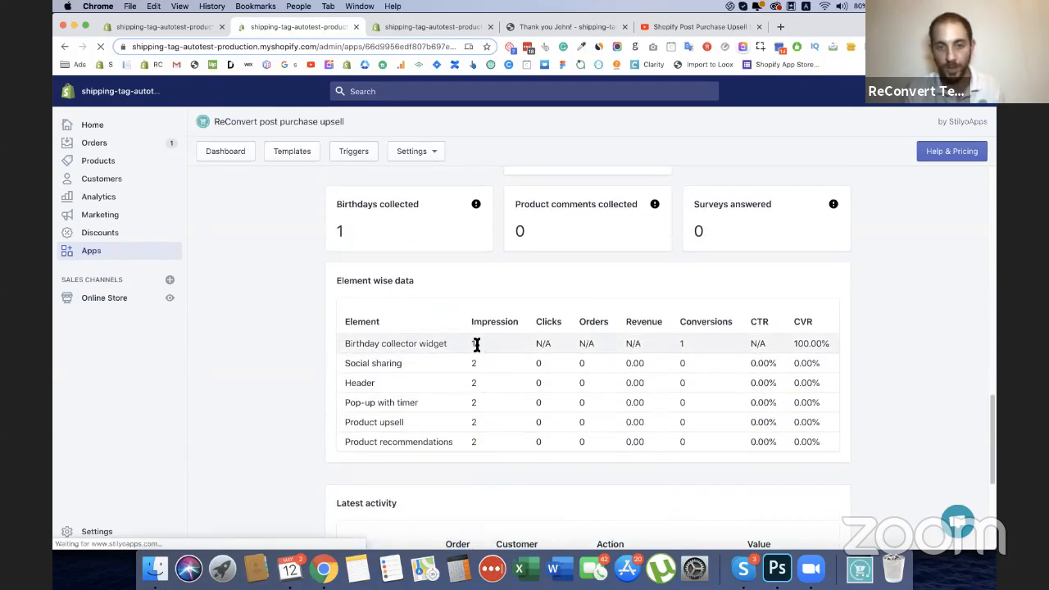
double_click(472, 343)
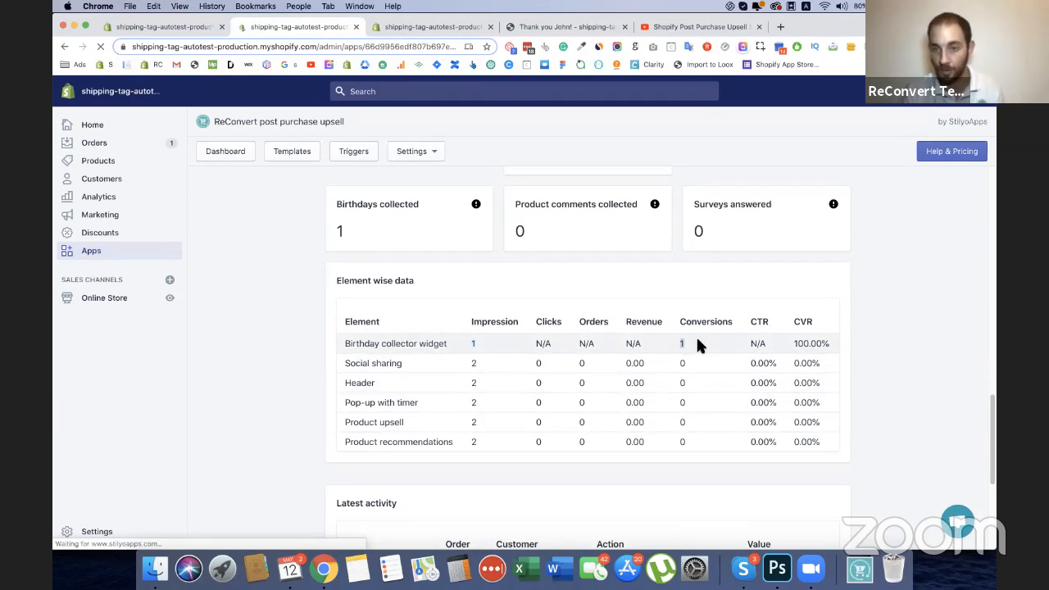
scroll(559, 416, up, 5)
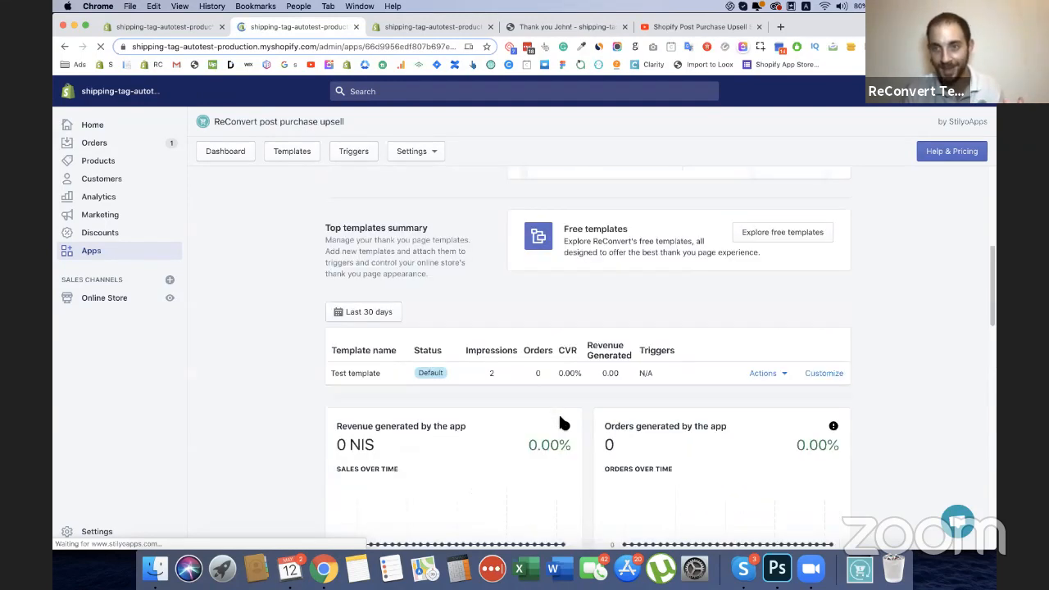
scroll(559, 422, up, 4)
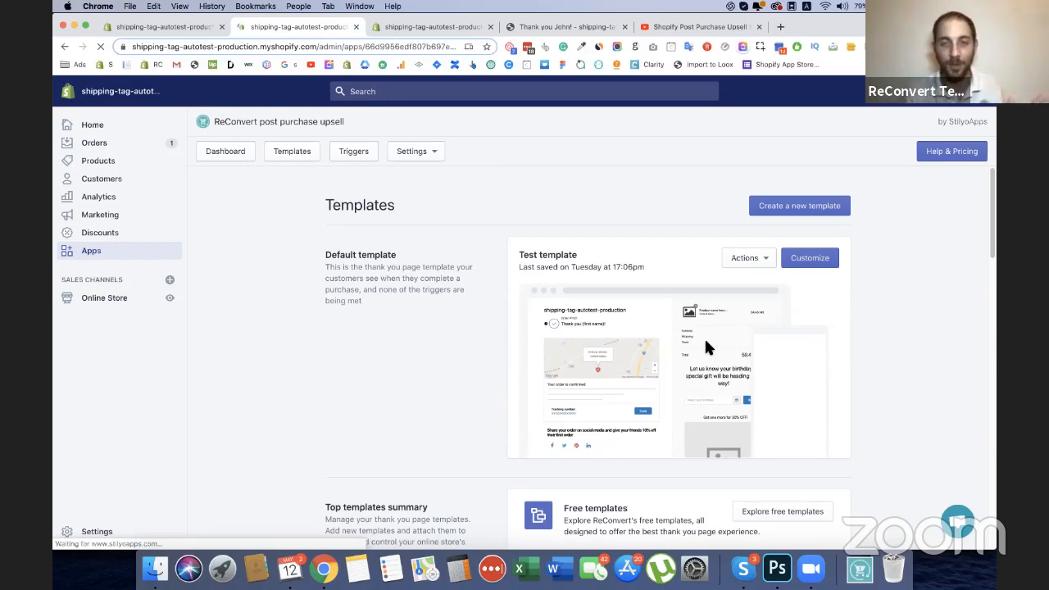
click(804, 575)
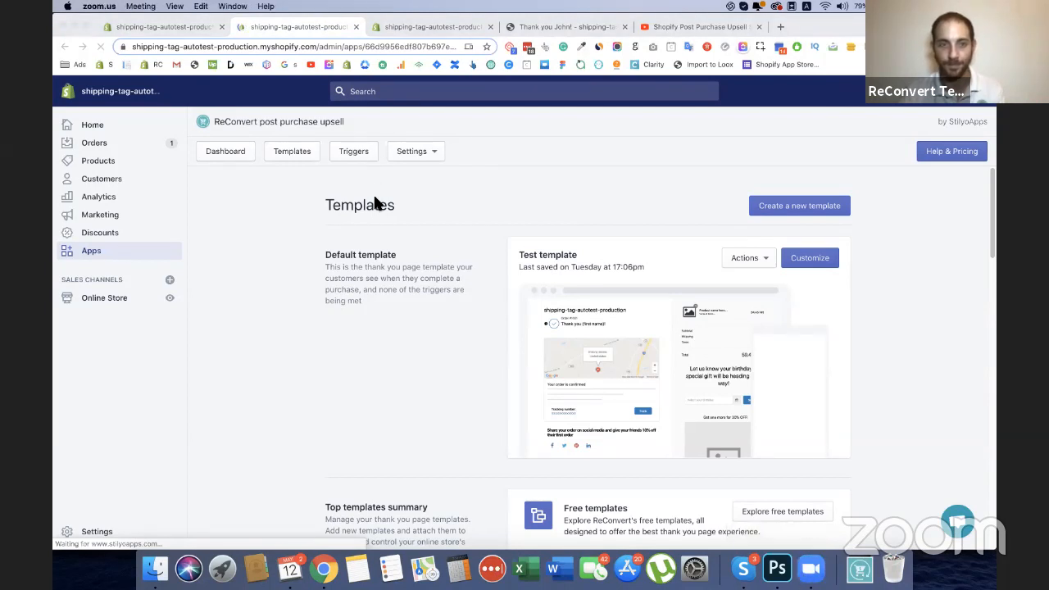
key(super+w)
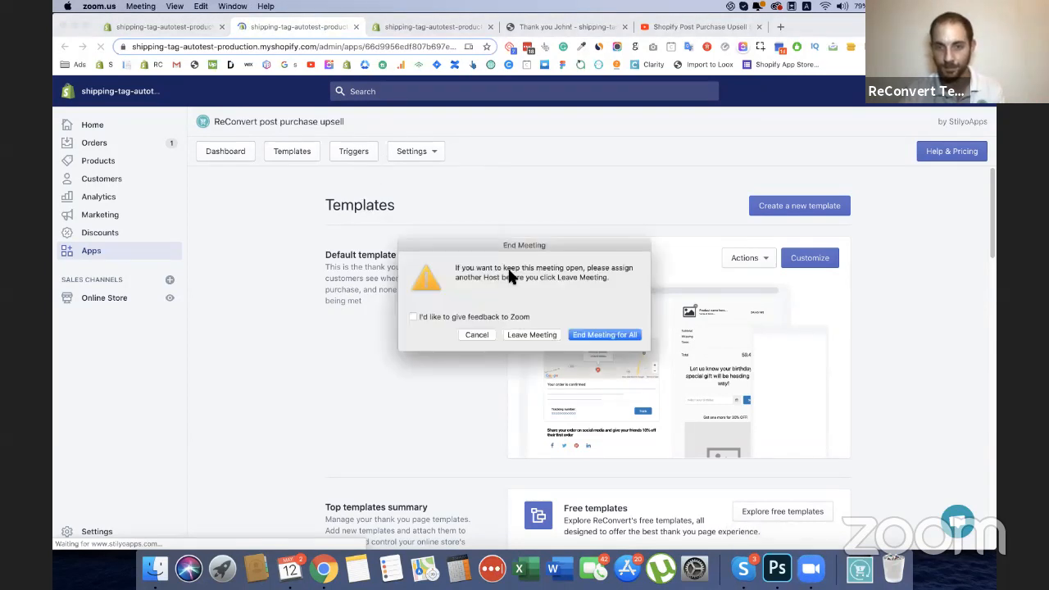
click(477, 336)
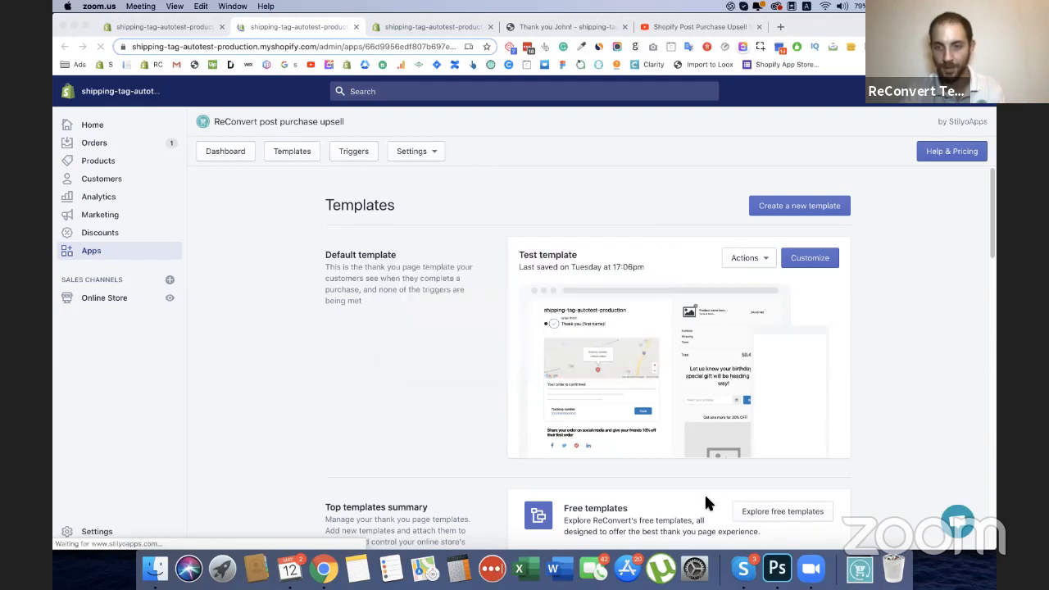
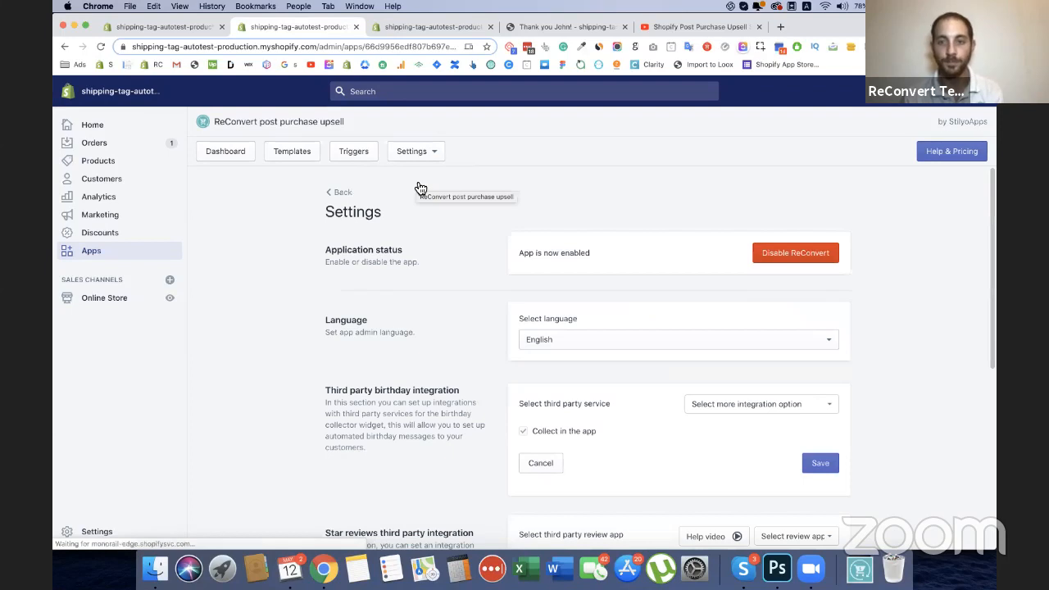
Examine the app's settings and the third party services offered for the birthday integration, leaving the selection as it is
scroll(560, 213, down, 2)
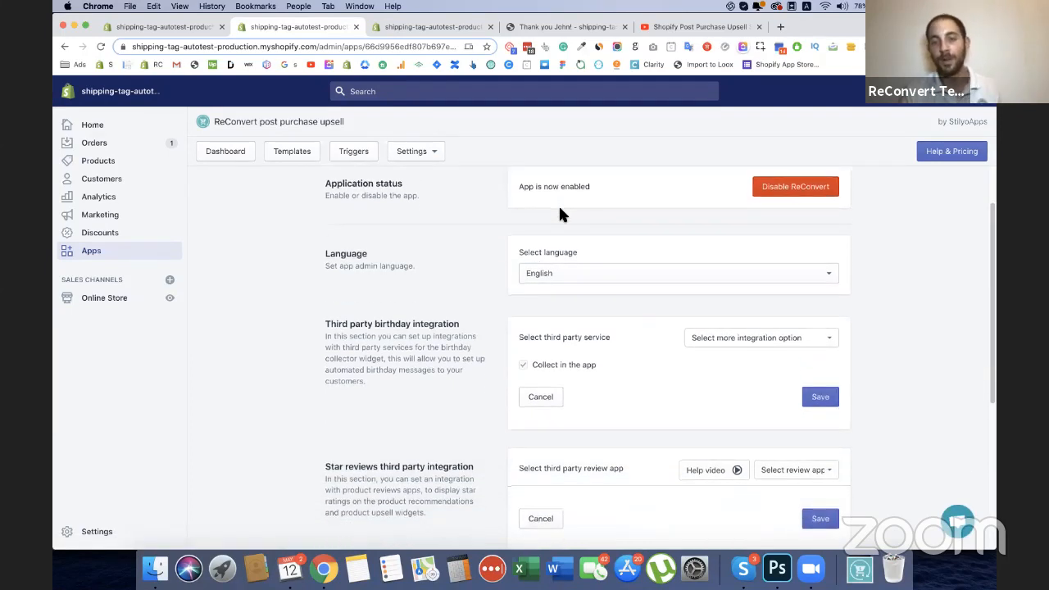
scroll(560, 213, down, 1)
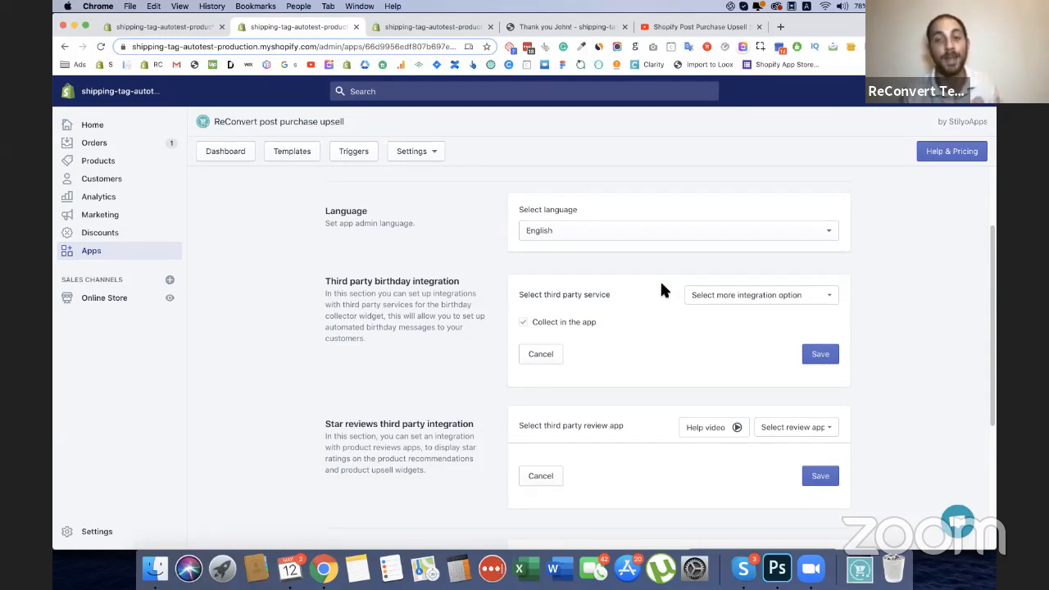
scroll(673, 273, down, 2)
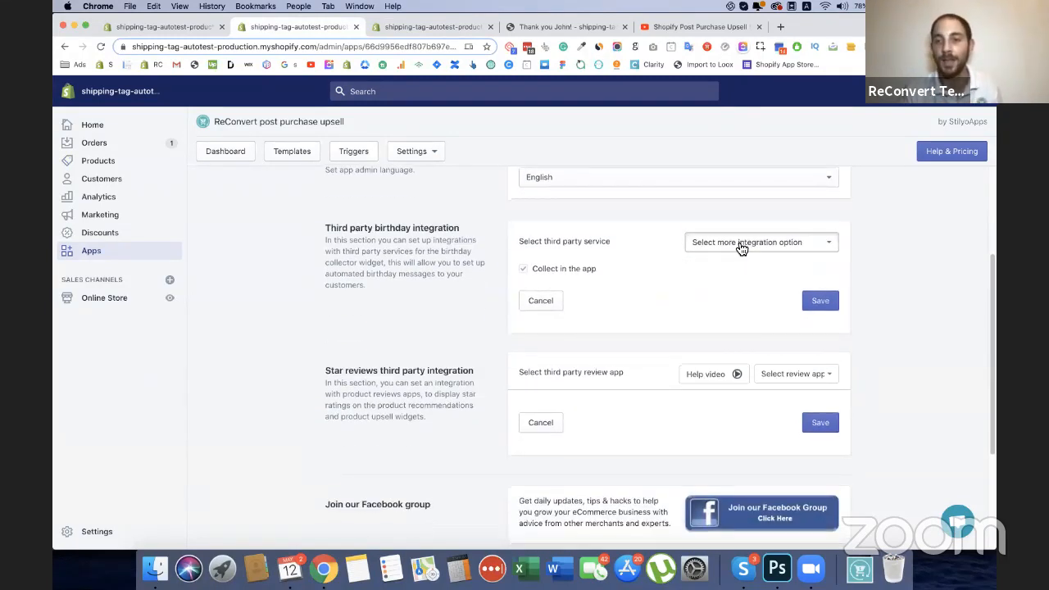
click(742, 244)
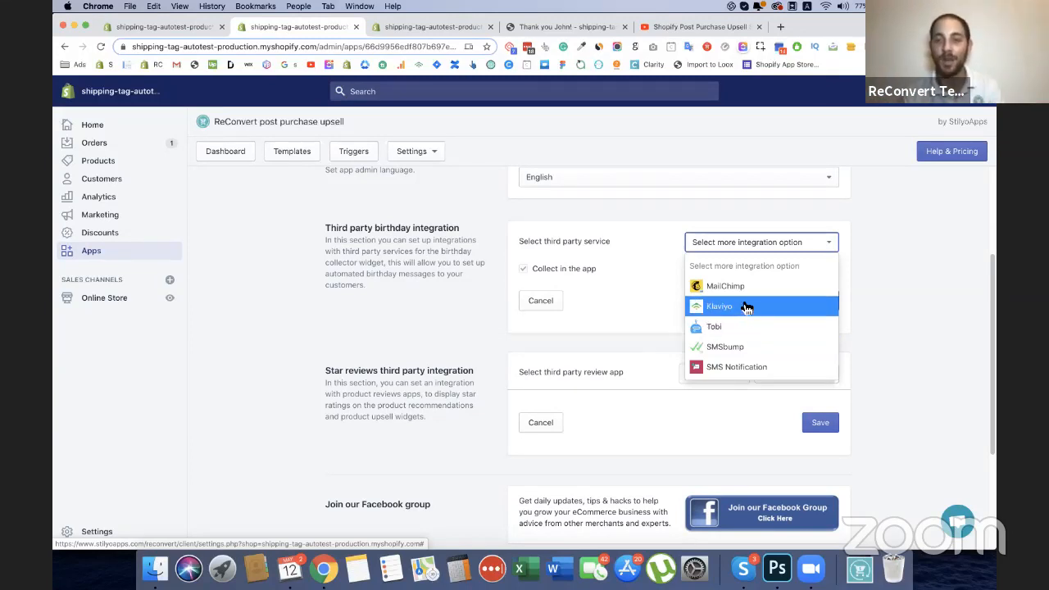
click(890, 279)
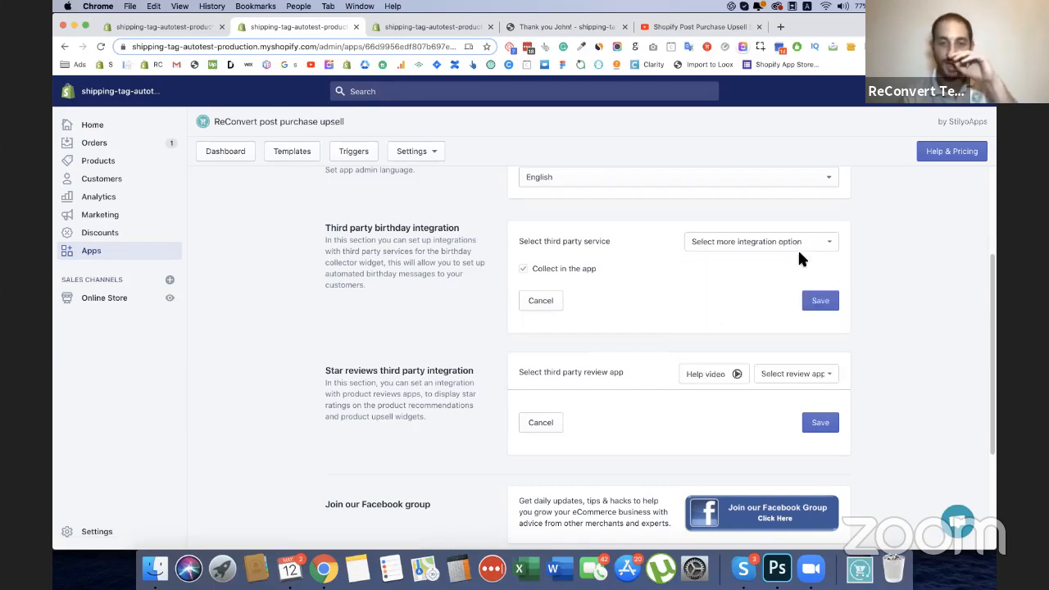
click(799, 248)
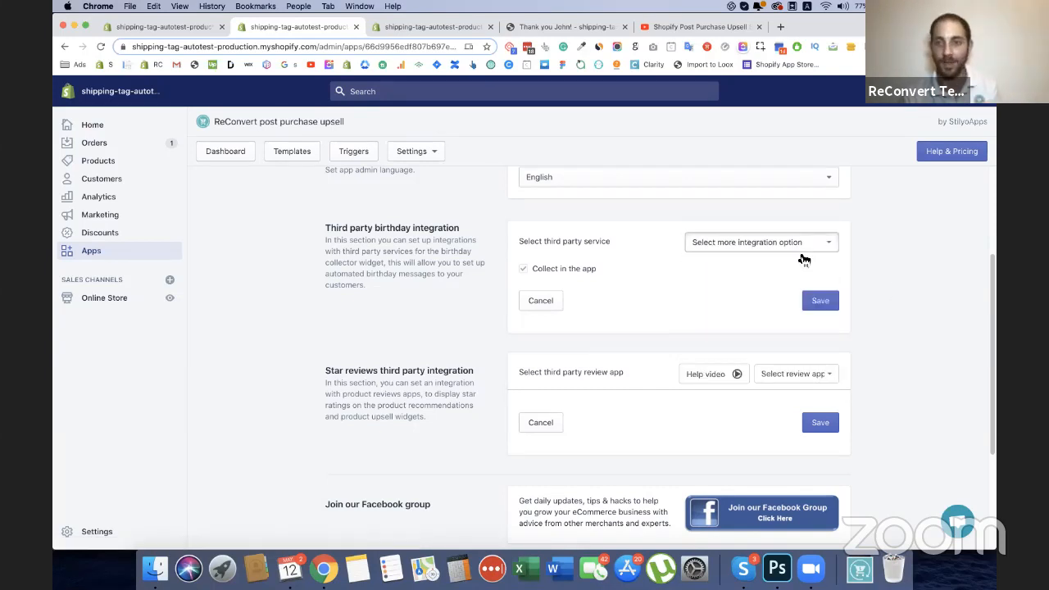
click(892, 227)
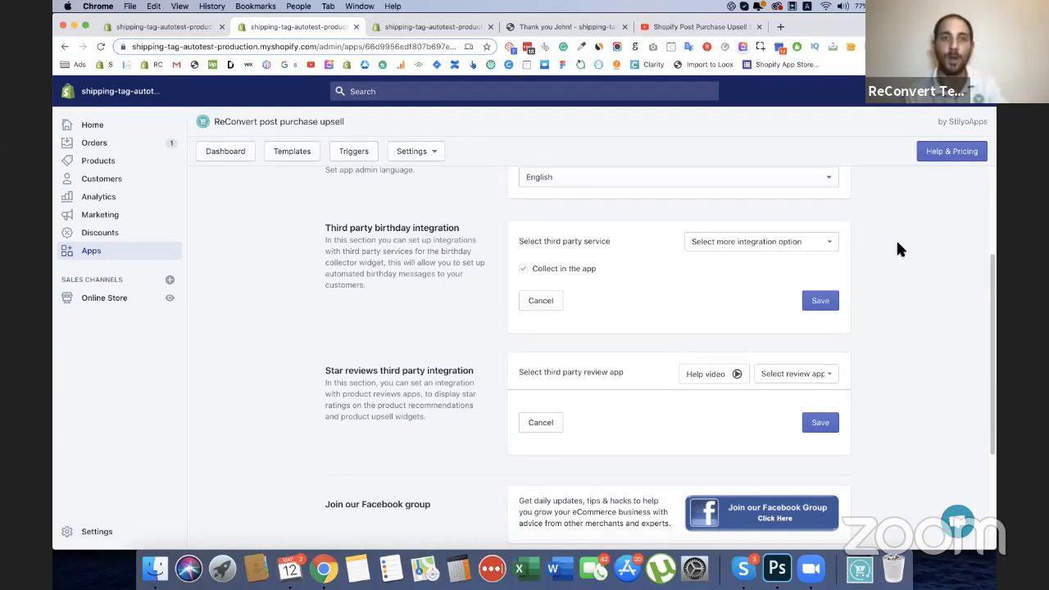
Select Judge.me as the third party review app for the star reviews integration and save it
scroll(741, 217, down, 2)
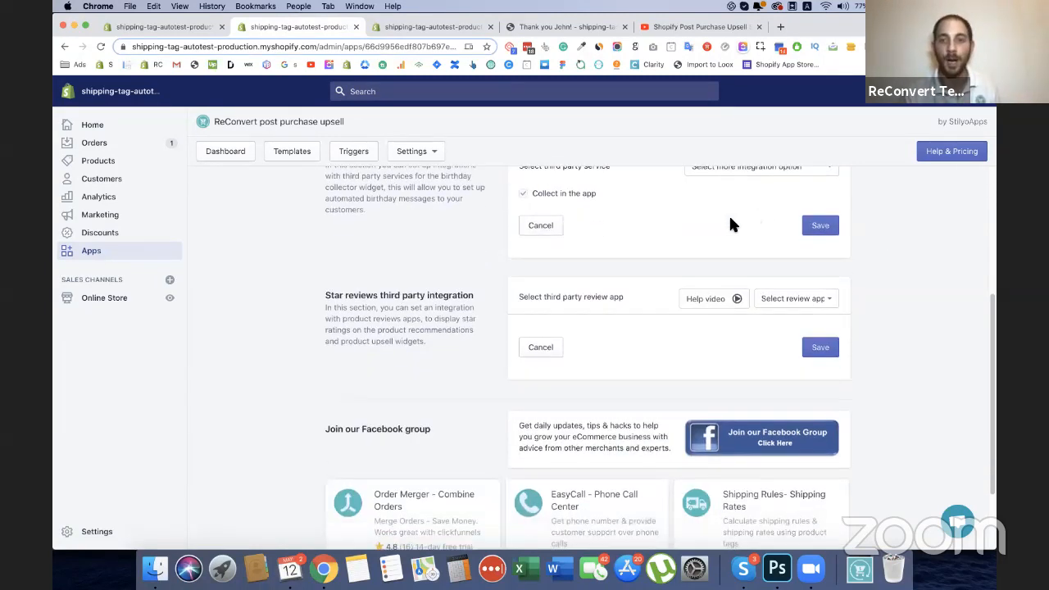
scroll(677, 234, down, 1)
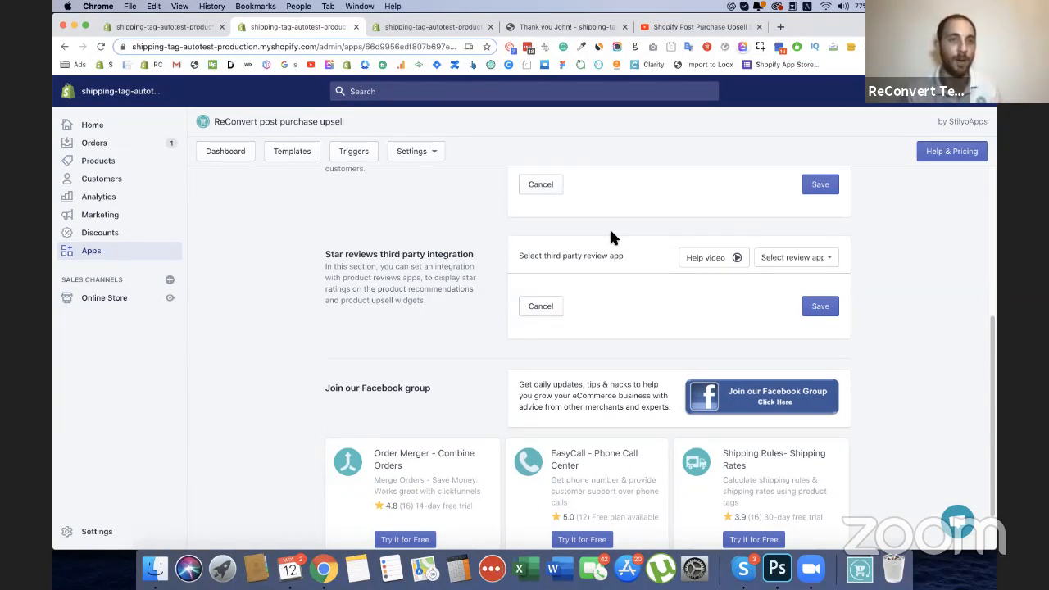
click(788, 258)
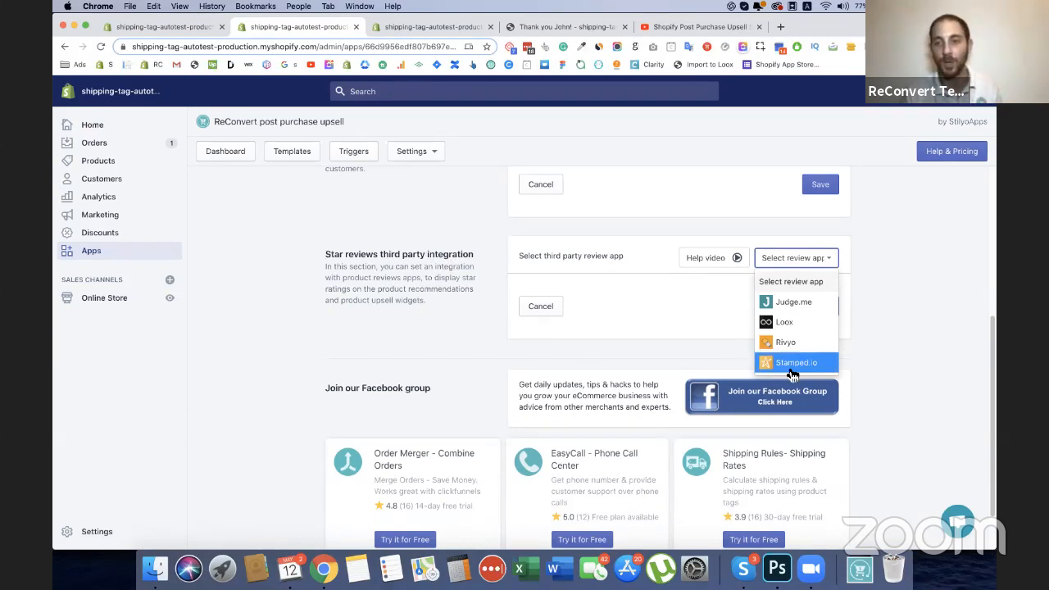
click(791, 303)
click(826, 358)
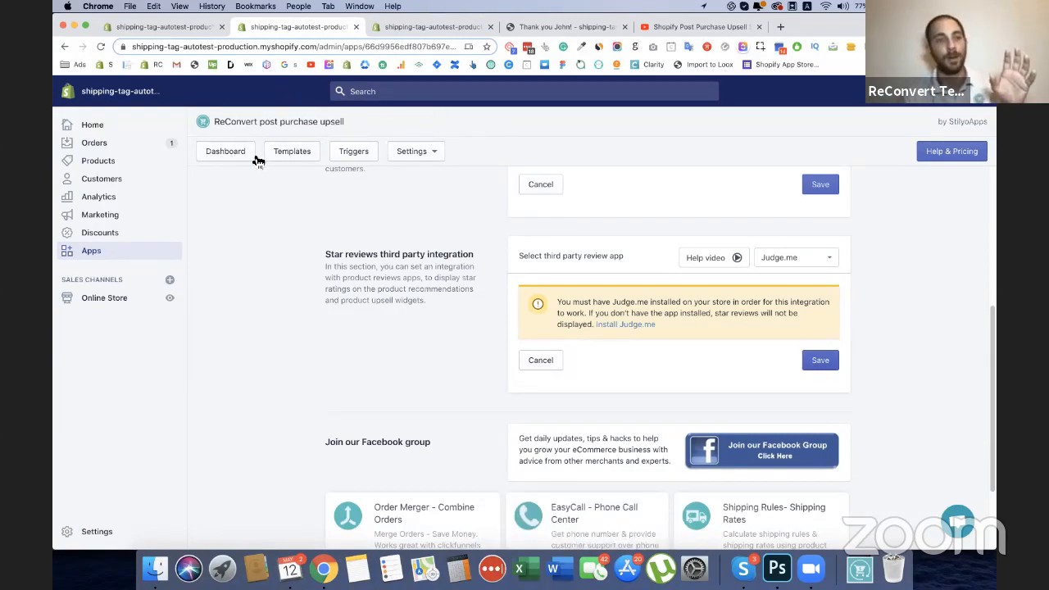
Return to the ReConvert dashboard, dismiss the review request pop-up and open the Test template for customizing
click(442, 26)
click(317, 24)
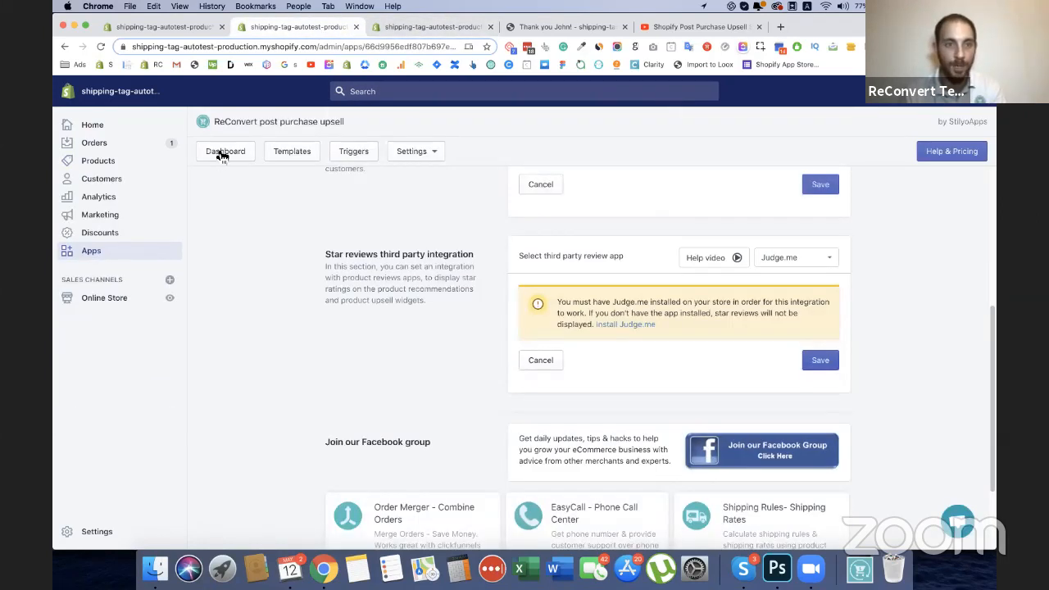
click(220, 158)
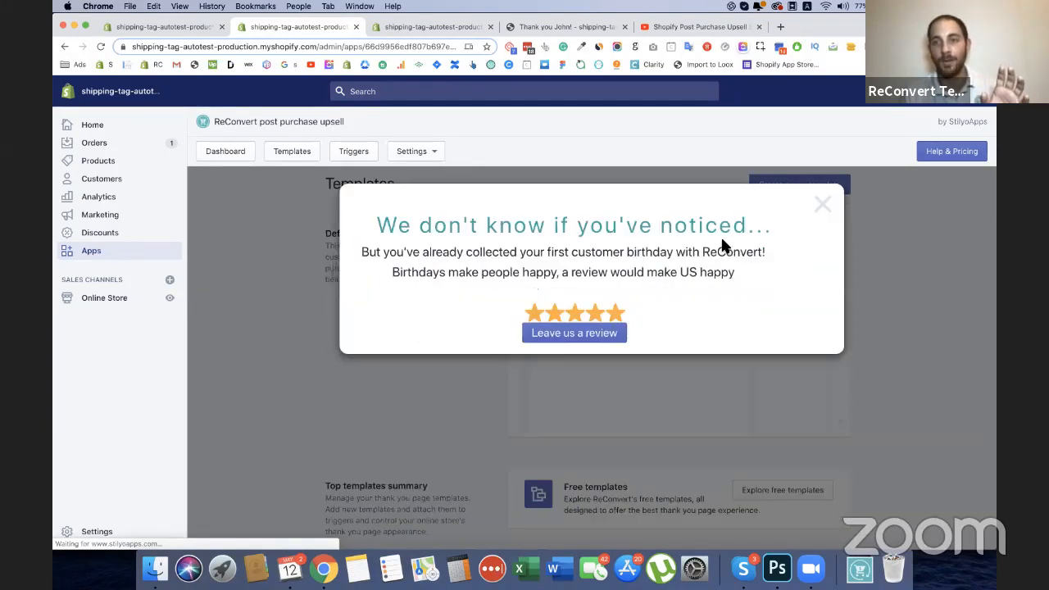
click(818, 206)
click(809, 236)
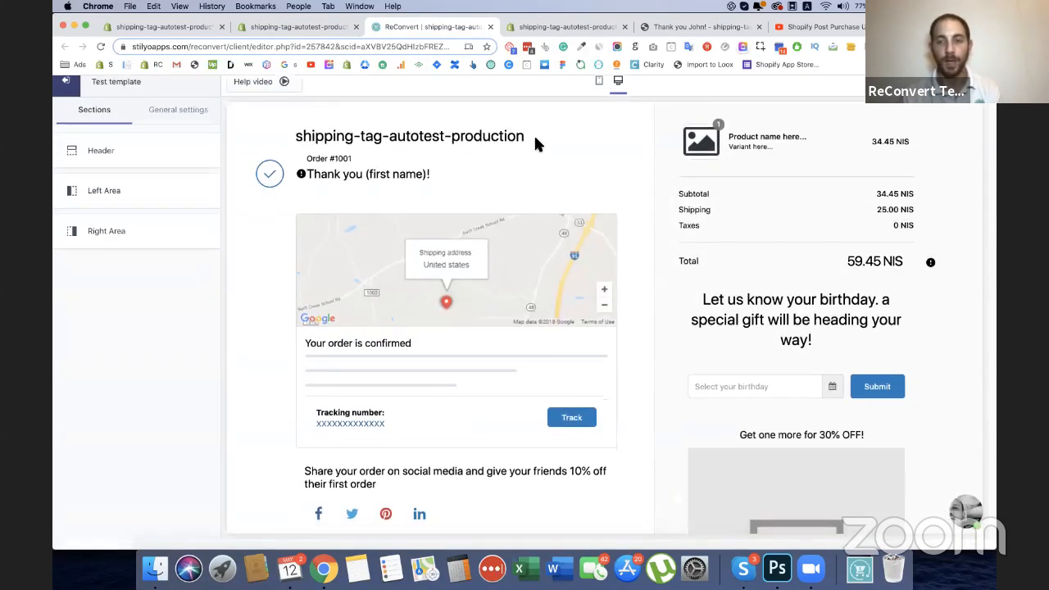
View the Product upsell widget's settings in the template, then reload the template editor
scroll(708, 344, down, 3)
scroll(712, 347, down, 3)
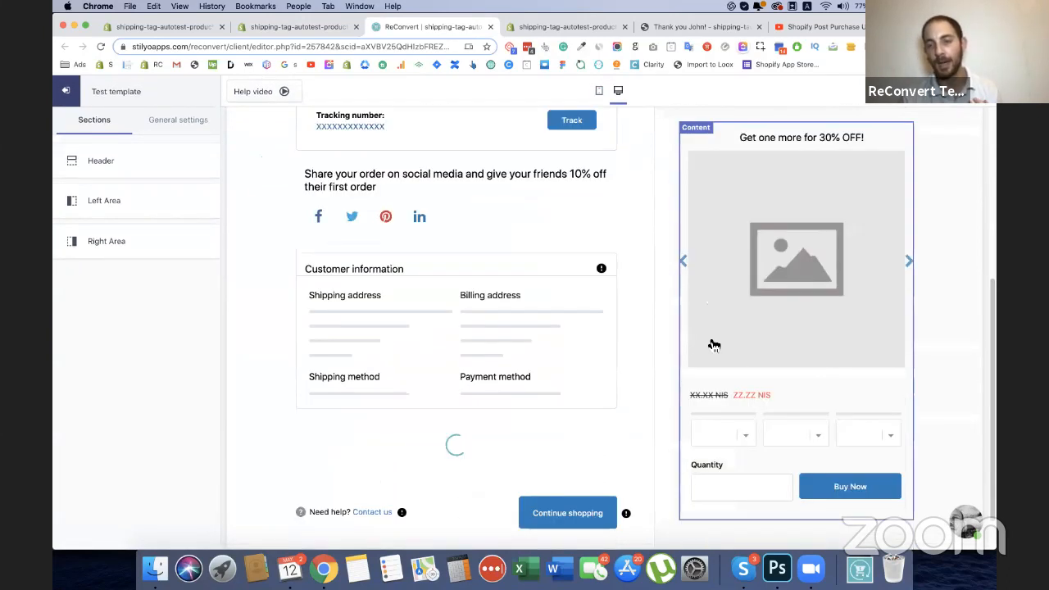
click(747, 323)
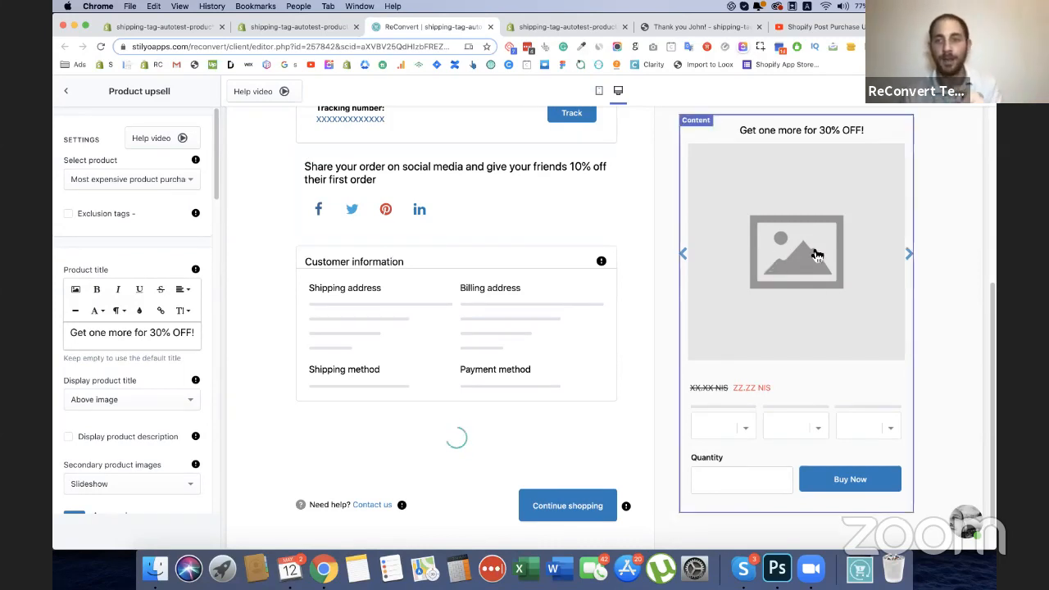
scroll(833, 215, up, 1)
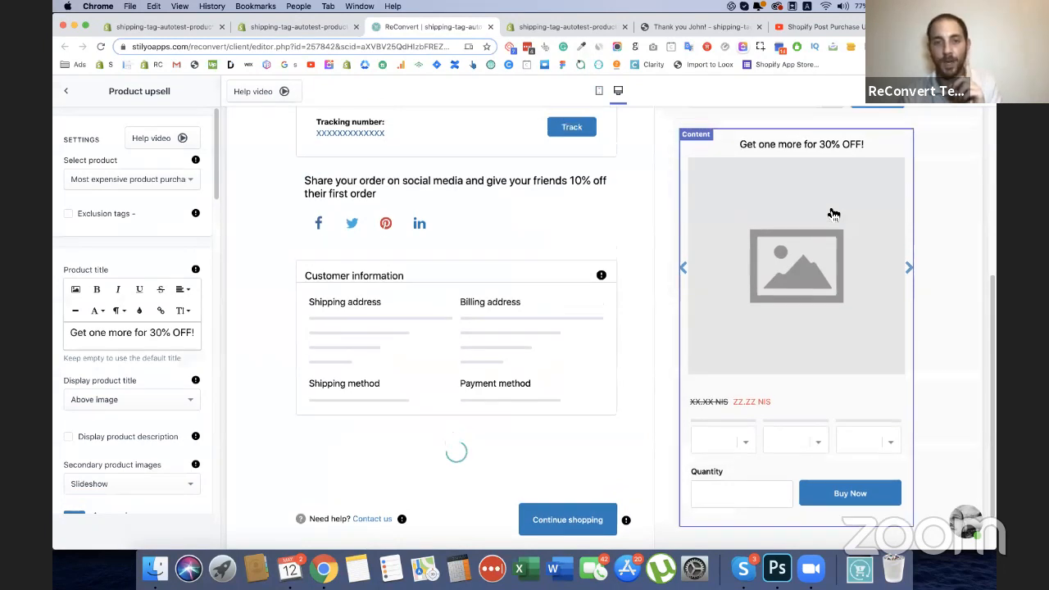
scroll(811, 209, up, 2)
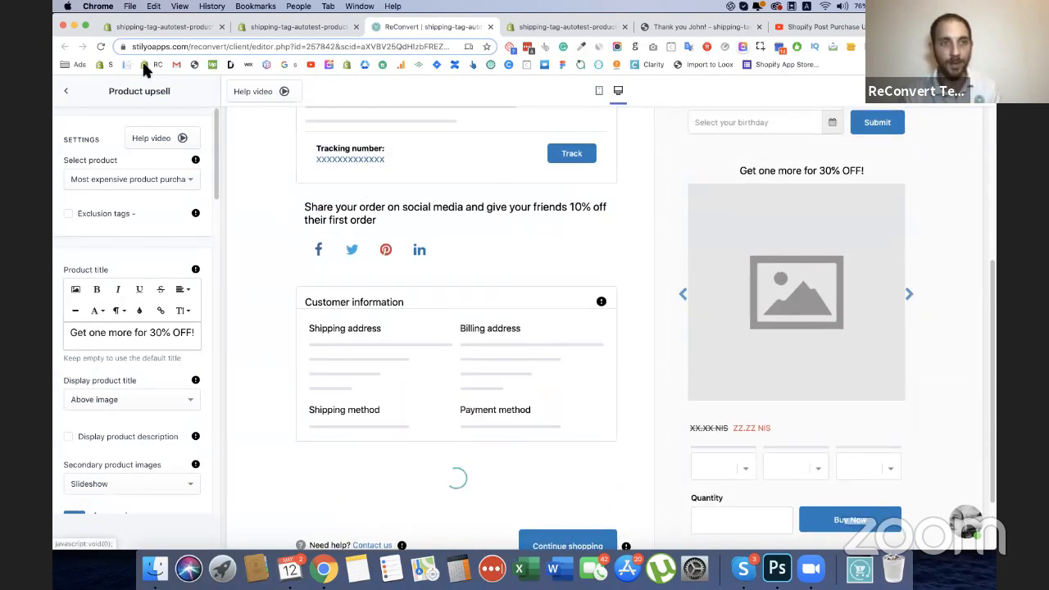
click(100, 46)
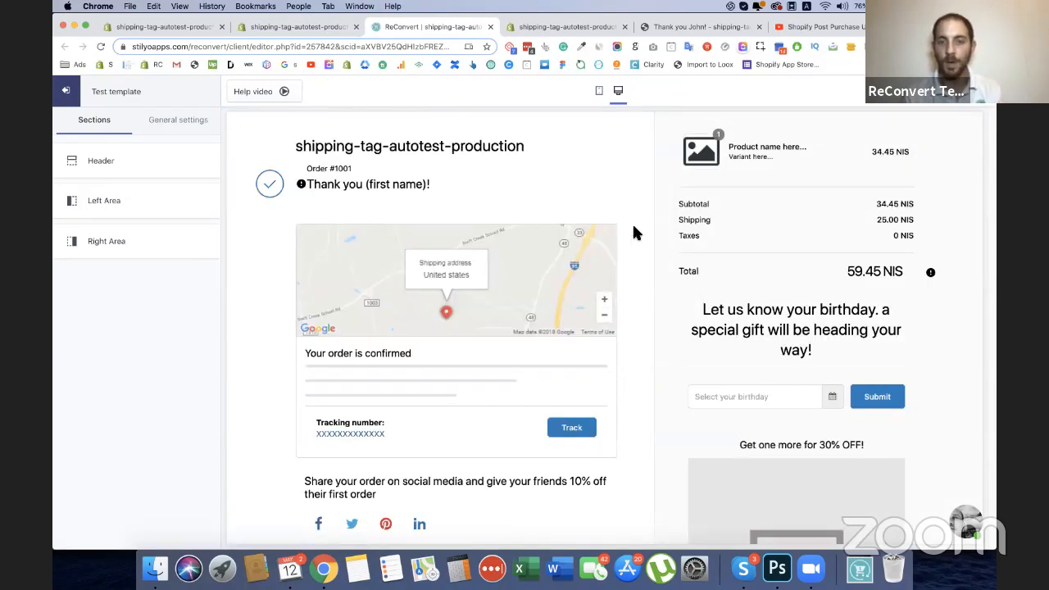
Enable the display of star reviews in the Product upsell widget with the 30% OFF offer and check its preview
scroll(663, 291, down, 5)
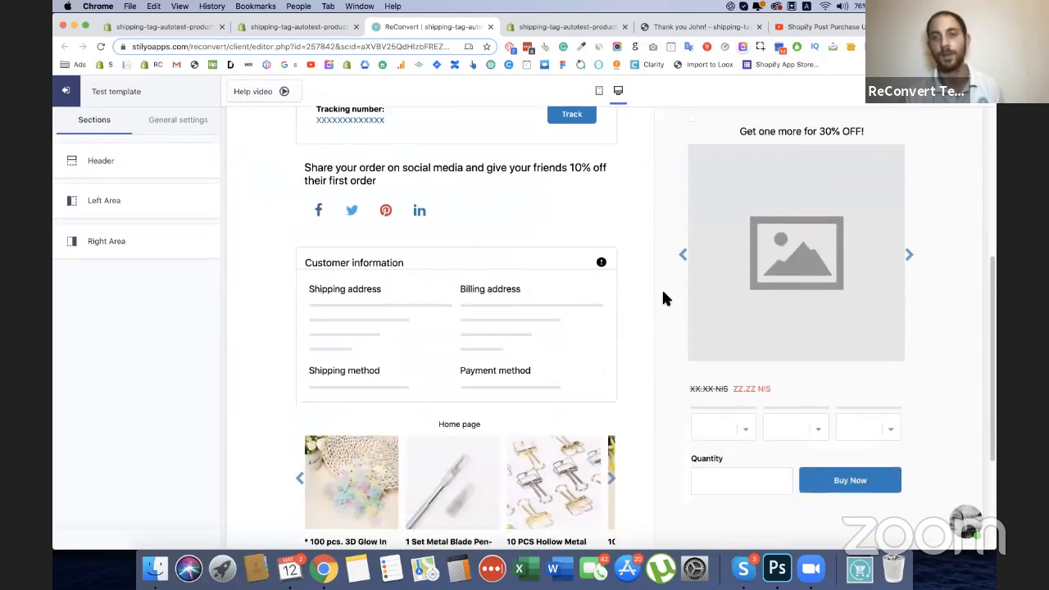
scroll(665, 298, down, 1)
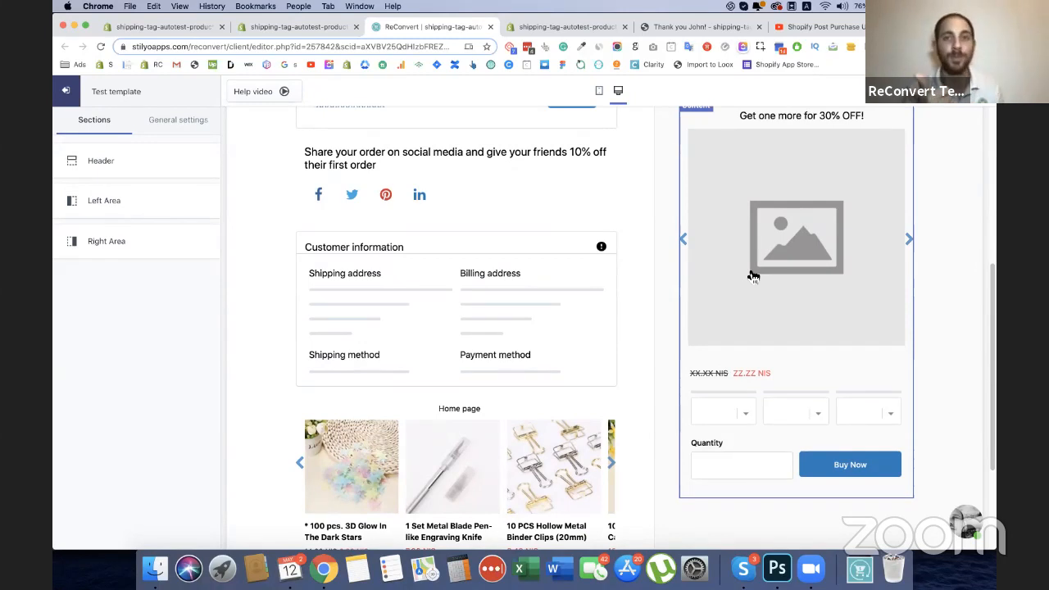
scroll(770, 270, down, 2)
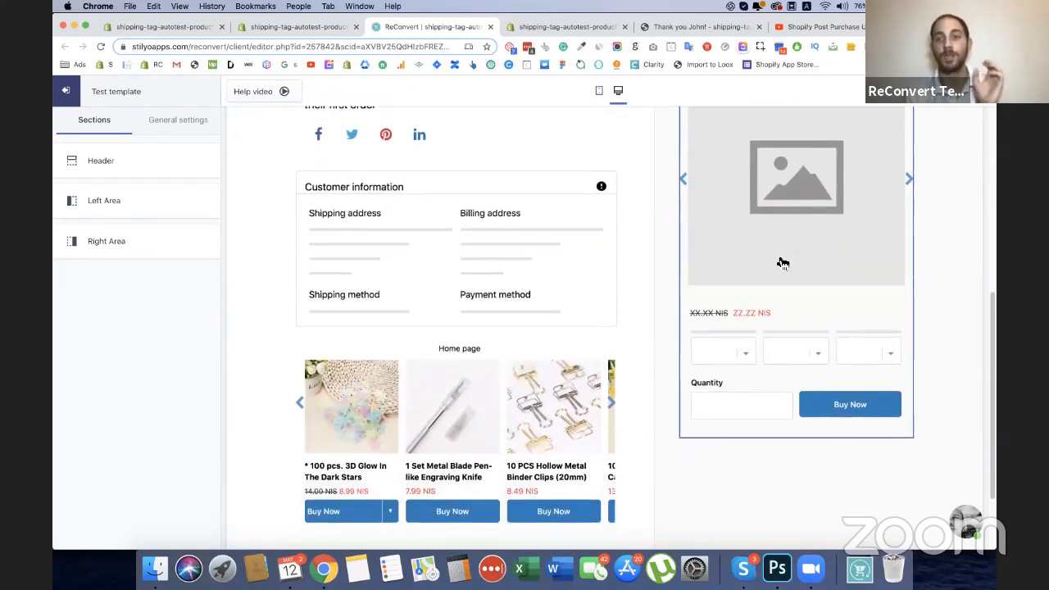
click(780, 262)
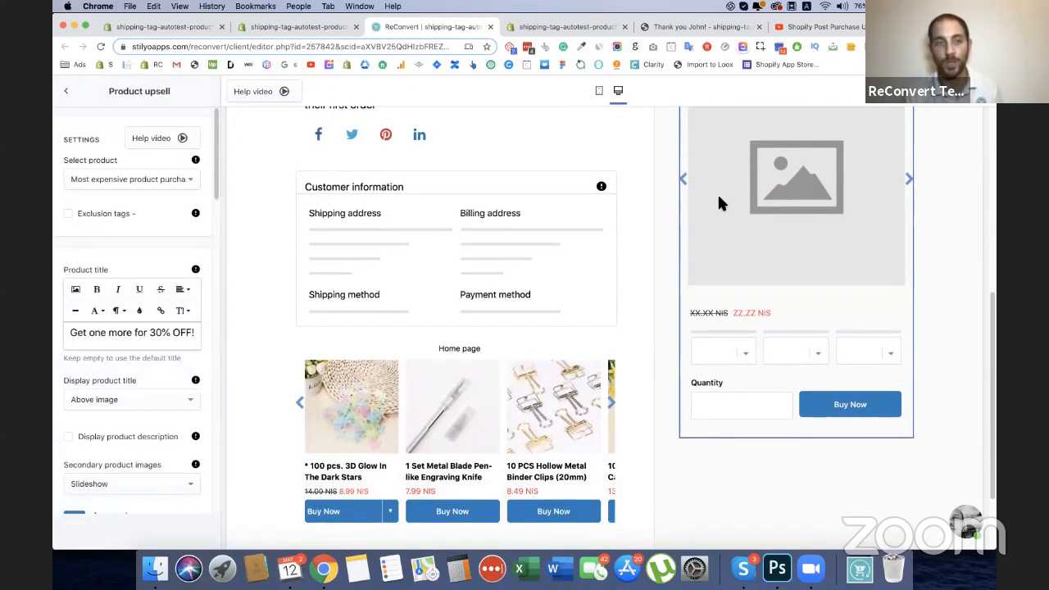
scroll(102, 310, down, 5)
scroll(102, 310, down, 3)
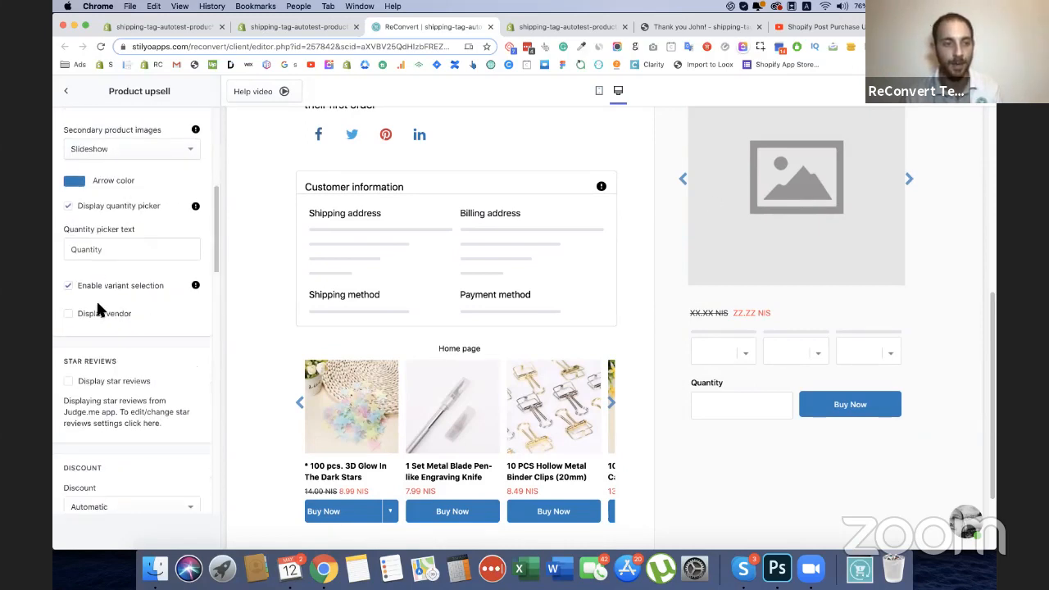
click(68, 298)
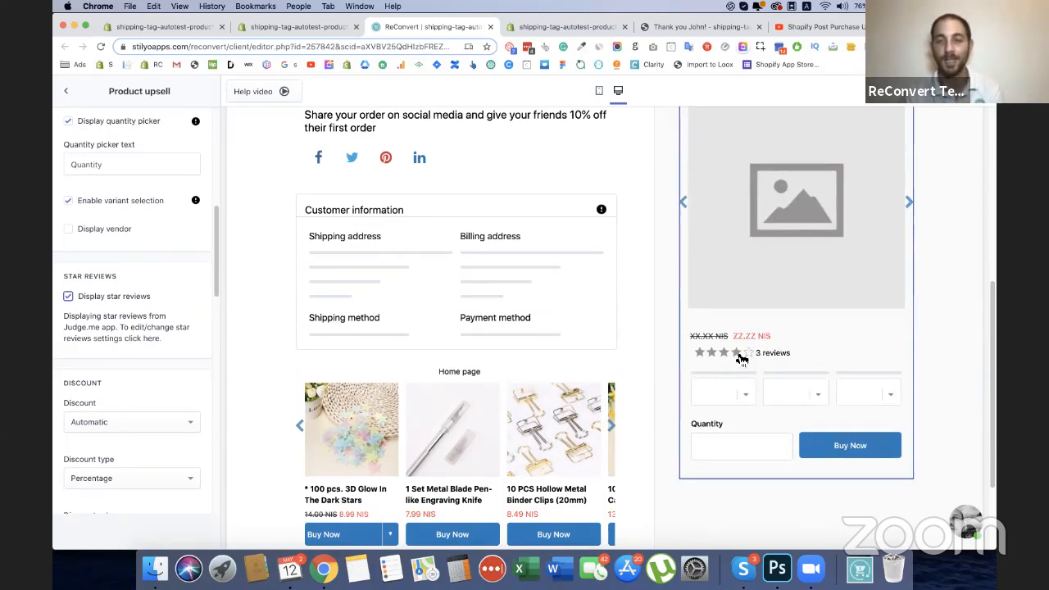
scroll(746, 361, down, 1)
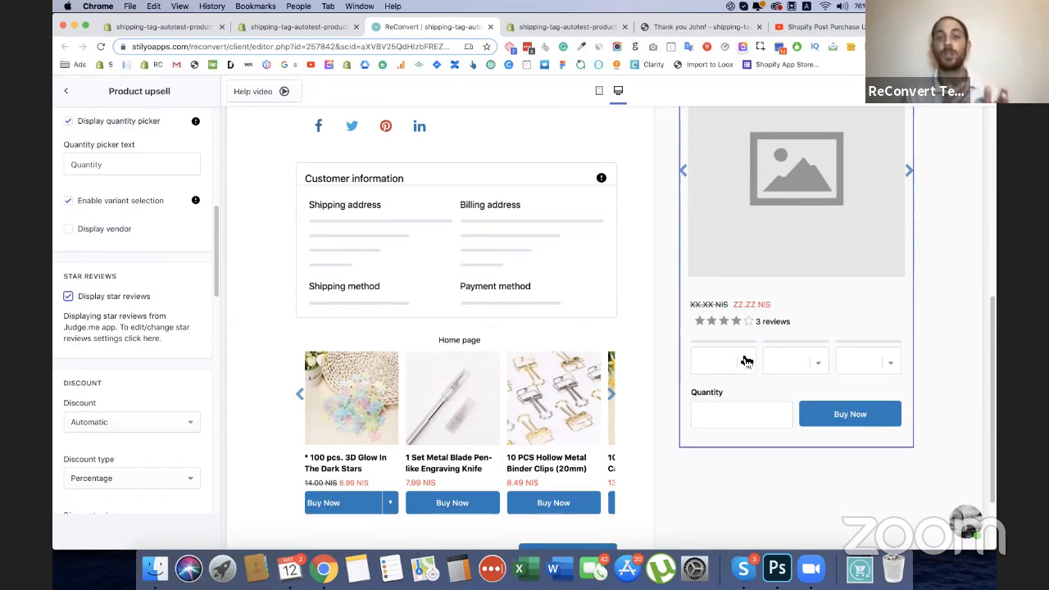
Enable the display of star reviews in the Home page product recommendations widget and check its preview
click(537, 394)
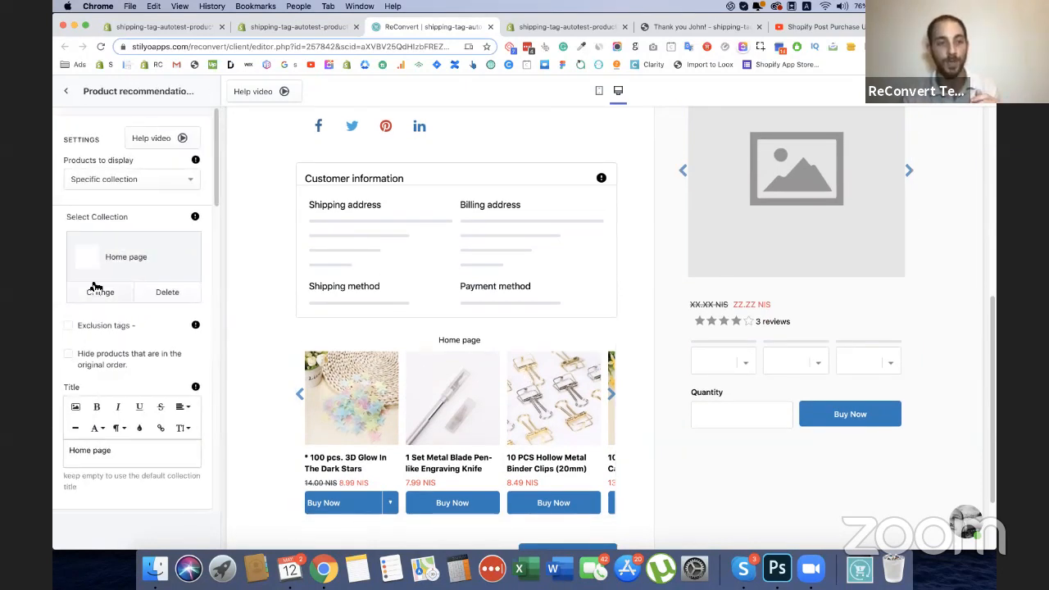
scroll(92, 281, down, 5)
scroll(92, 281, up, 3)
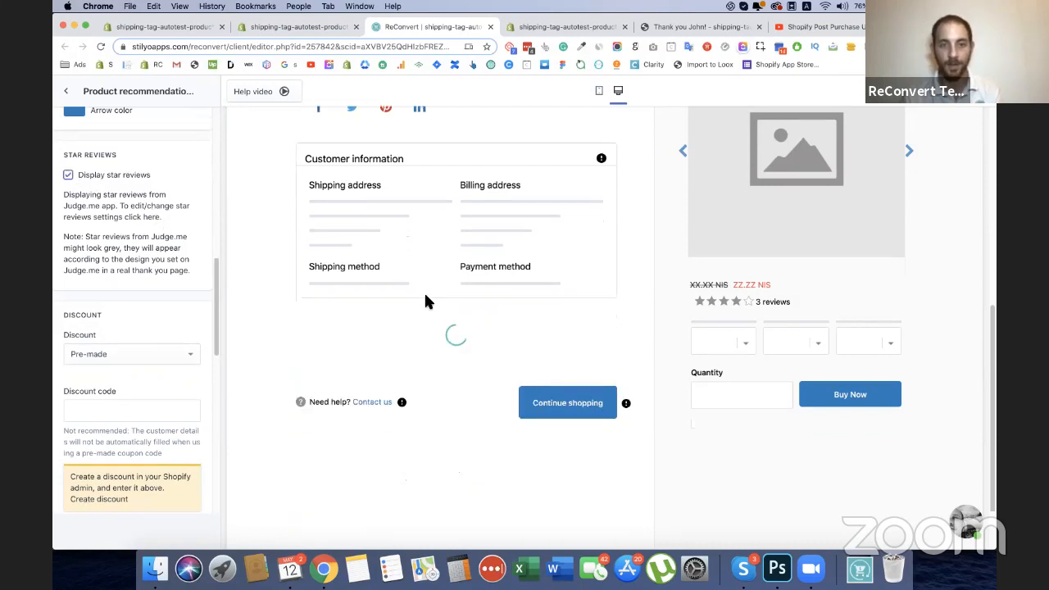
scroll(620, 416, down, 2)
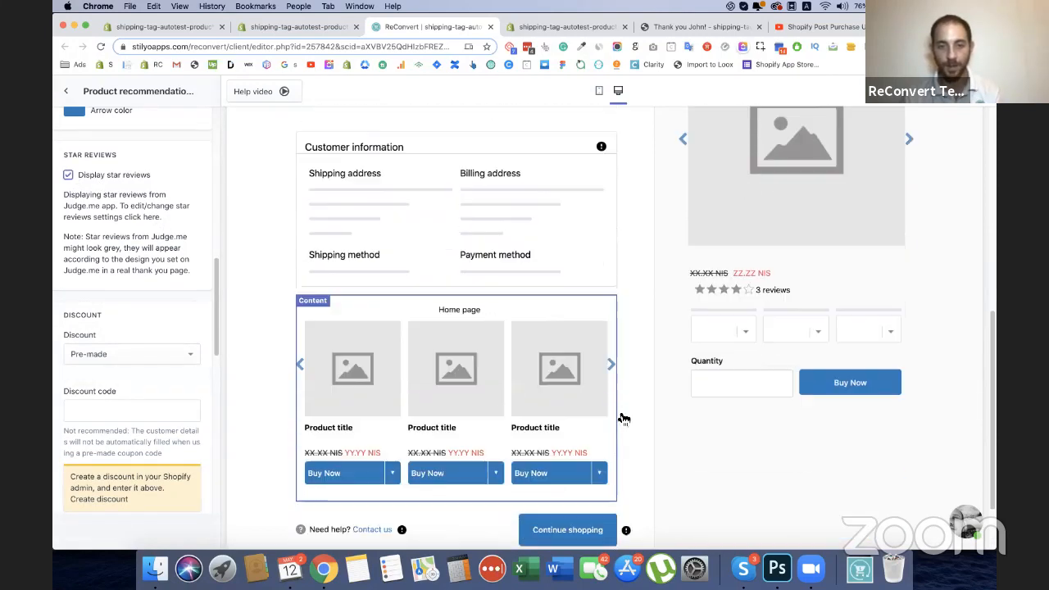
scroll(508, 419, up, 2)
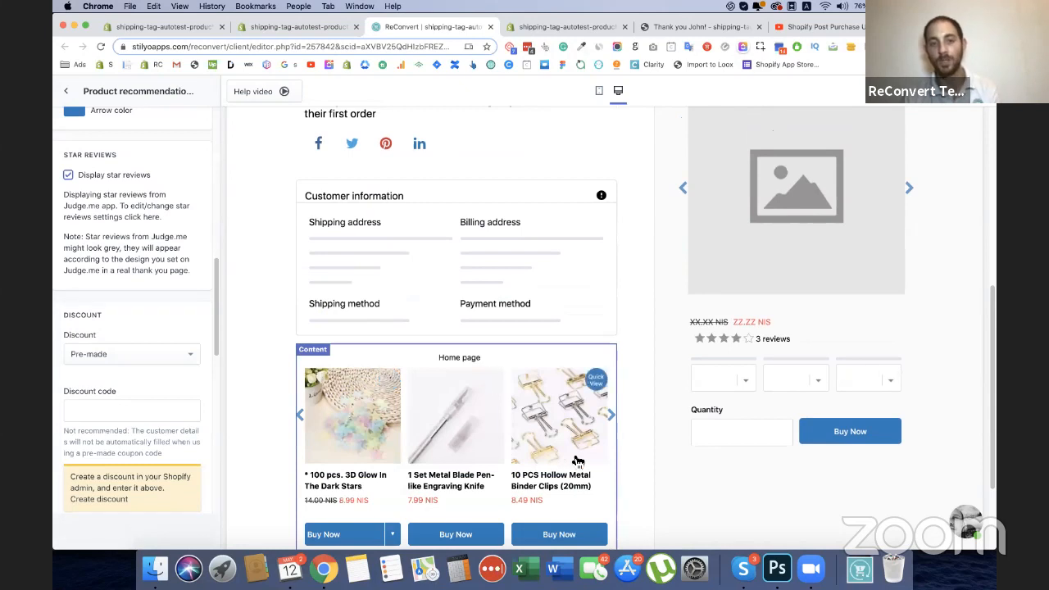
scroll(412, 445, down, 1)
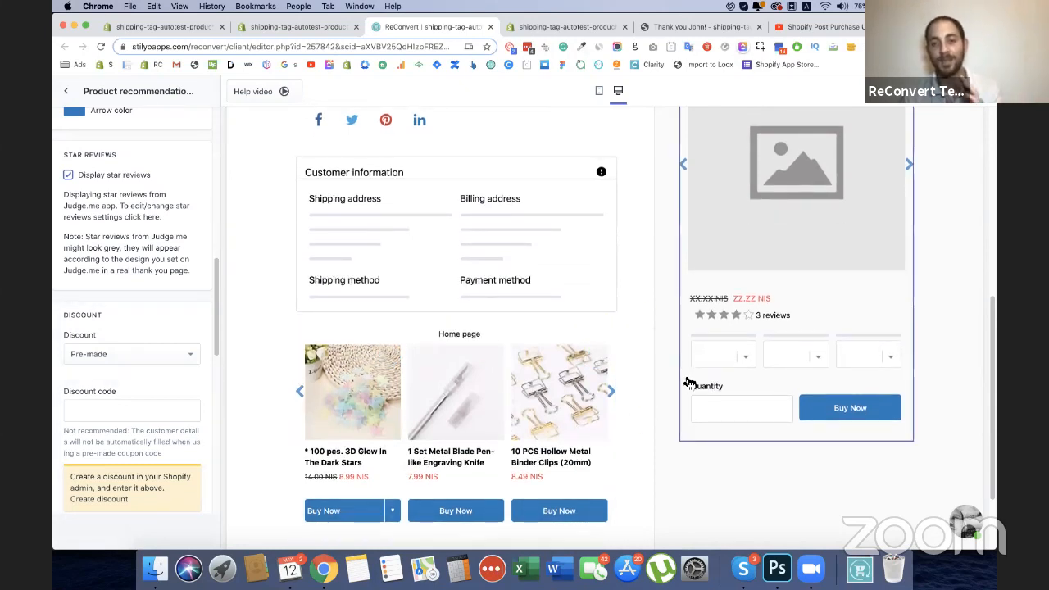
Return to the Product upsell widget's settings and set its product selection to Personalized Recommendations
scroll(683, 382, up, 1)
scroll(672, 406, up, 5)
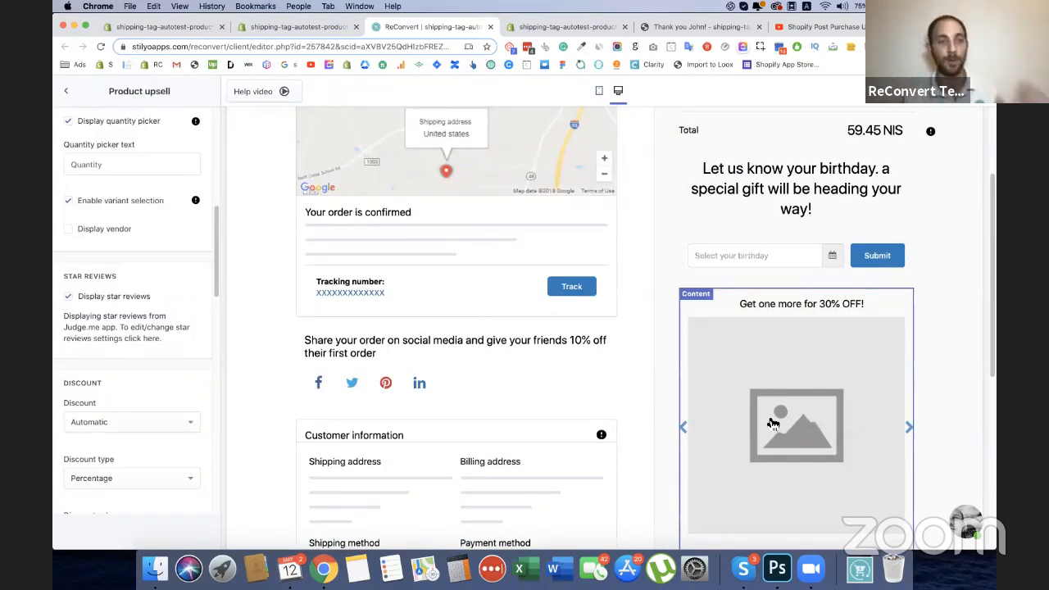
scroll(88, 269, up, 1)
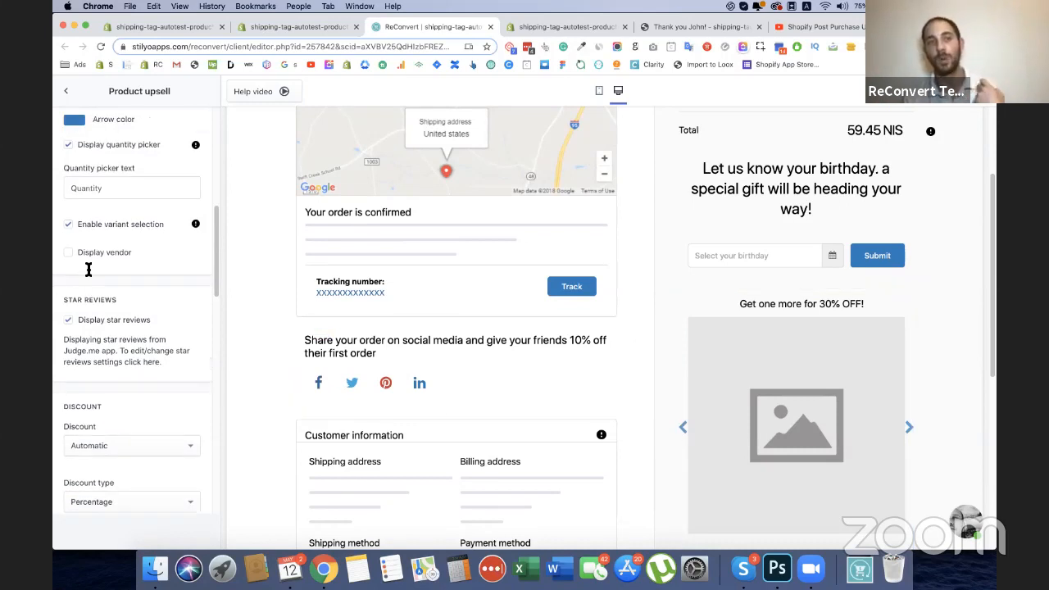
scroll(88, 268, up, 10)
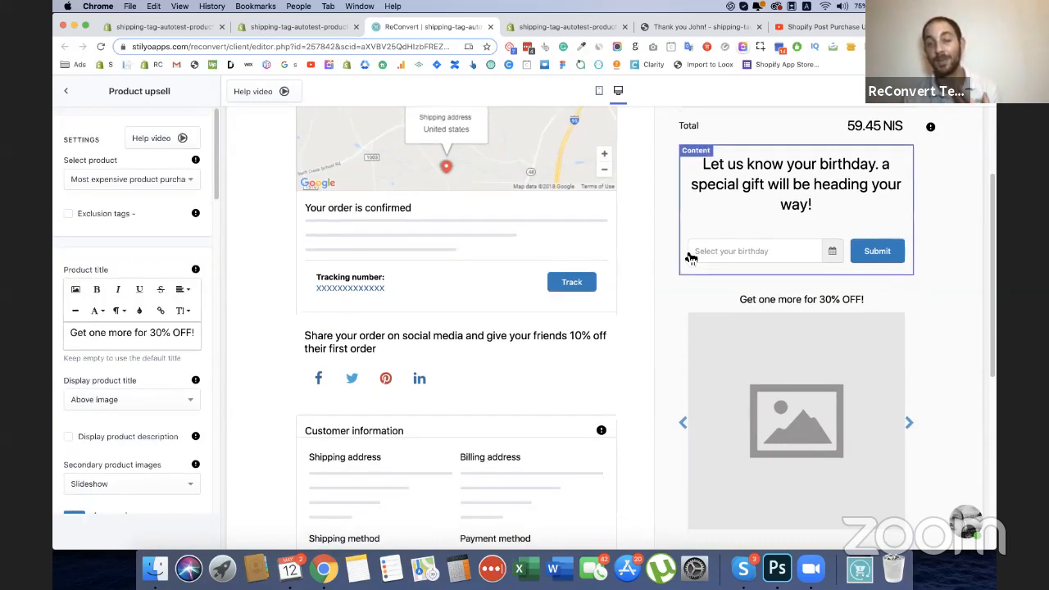
scroll(690, 258, down, 3)
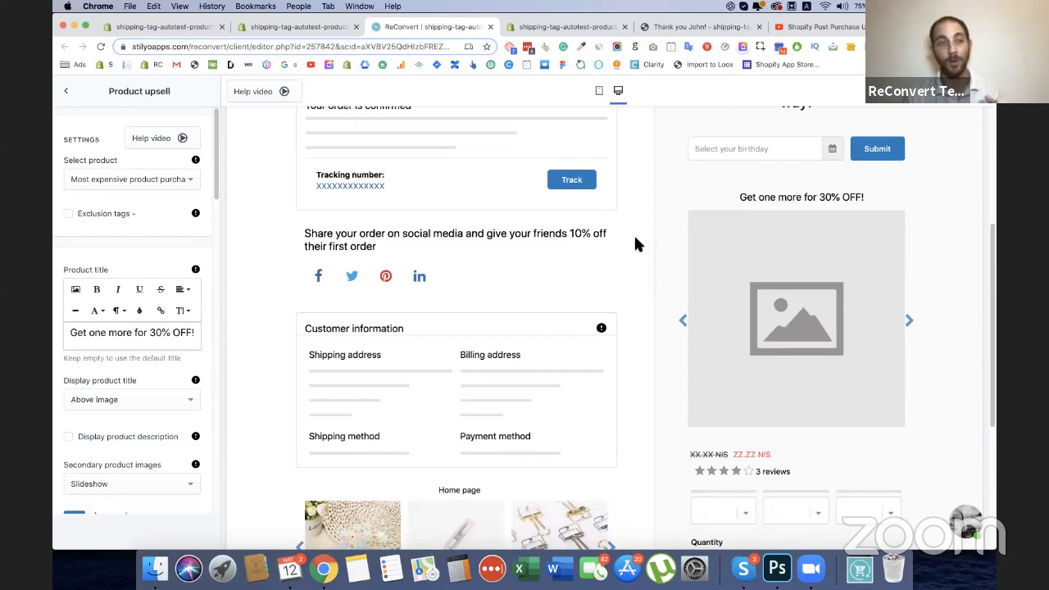
click(171, 179)
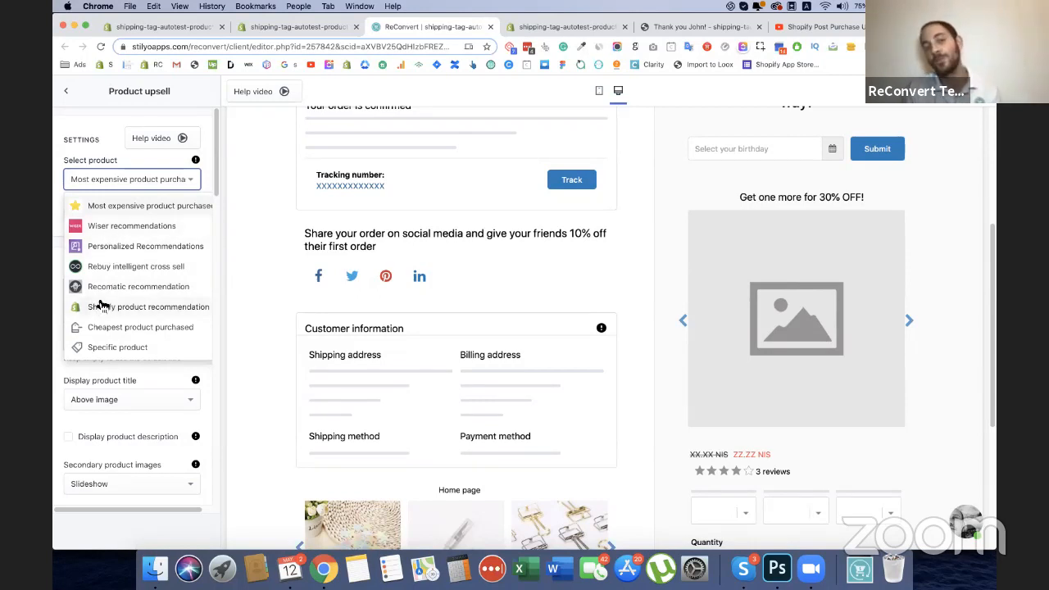
click(124, 245)
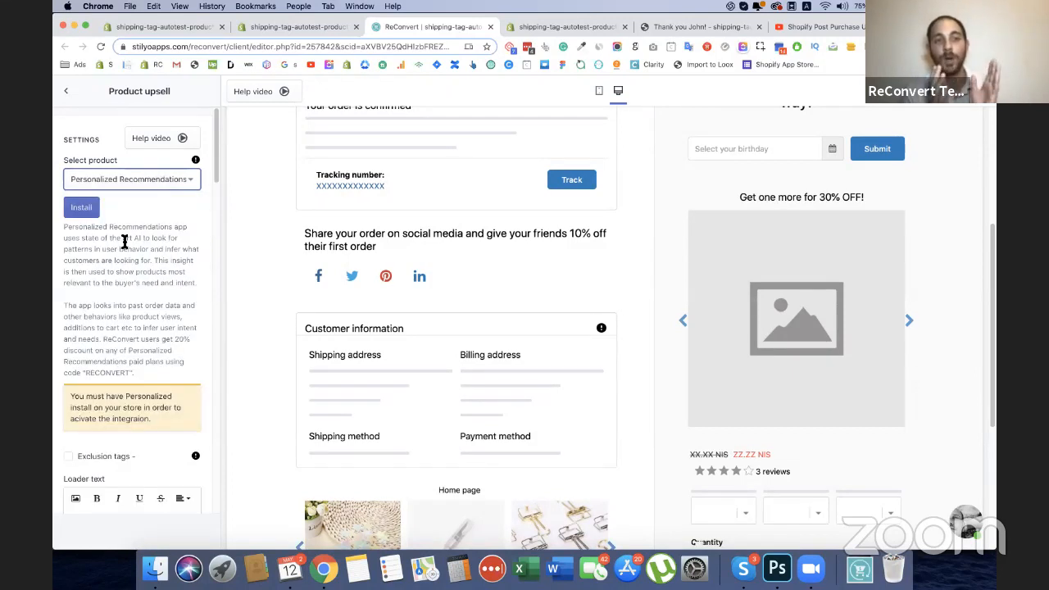